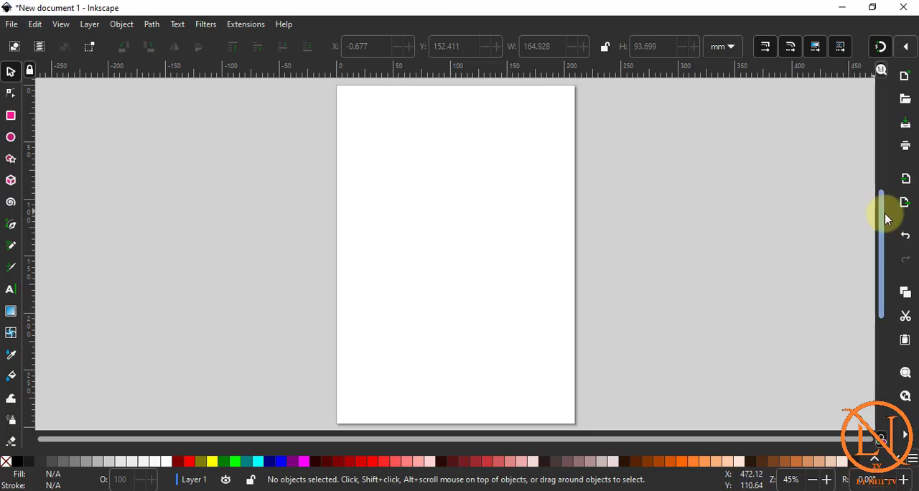
Zoom and pan around the blank page to inspect its edges, and fit the whole page in the window.
drag(887, 219, 858, 232)
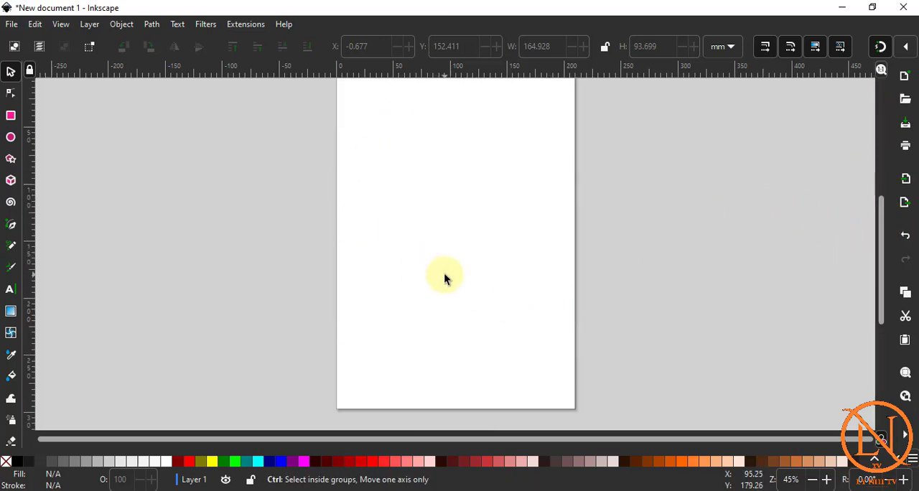
scroll(491, 279, up, 3)
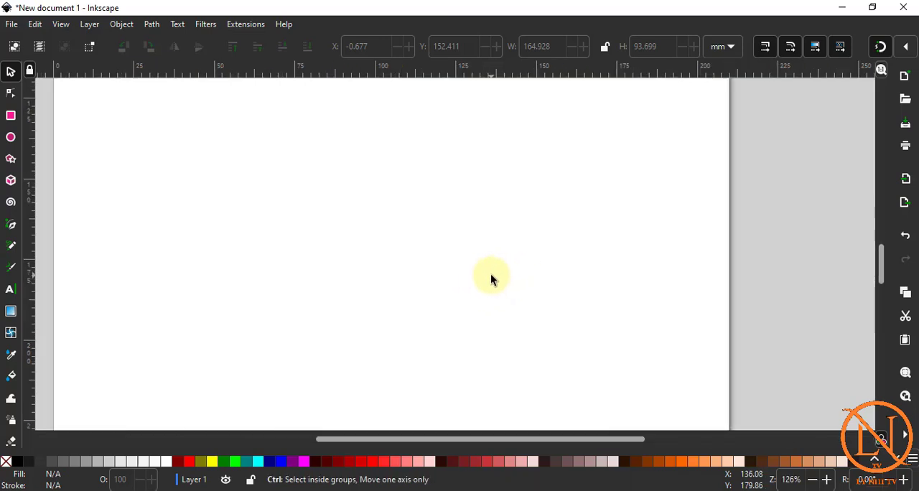
scroll(491, 279, down, 3)
scroll(492, 278, down, 2)
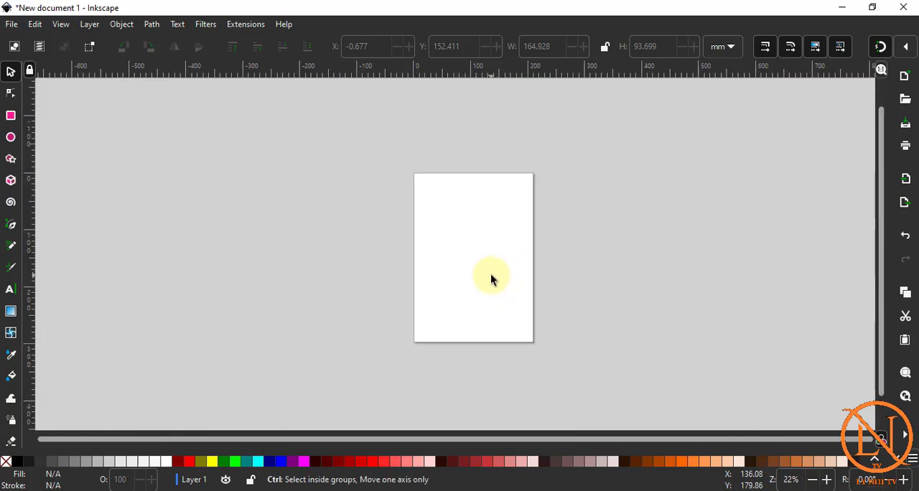
scroll(491, 278, up, 5)
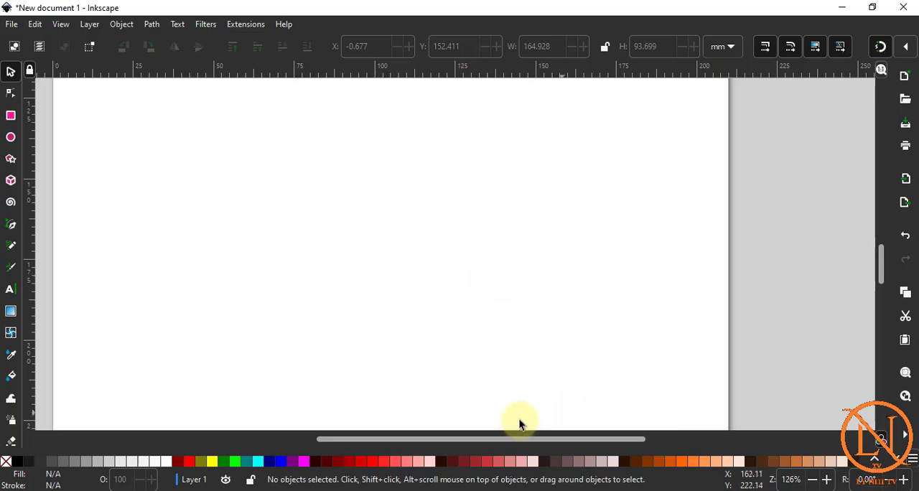
drag(538, 437, 690, 437)
drag(881, 266, 882, 241)
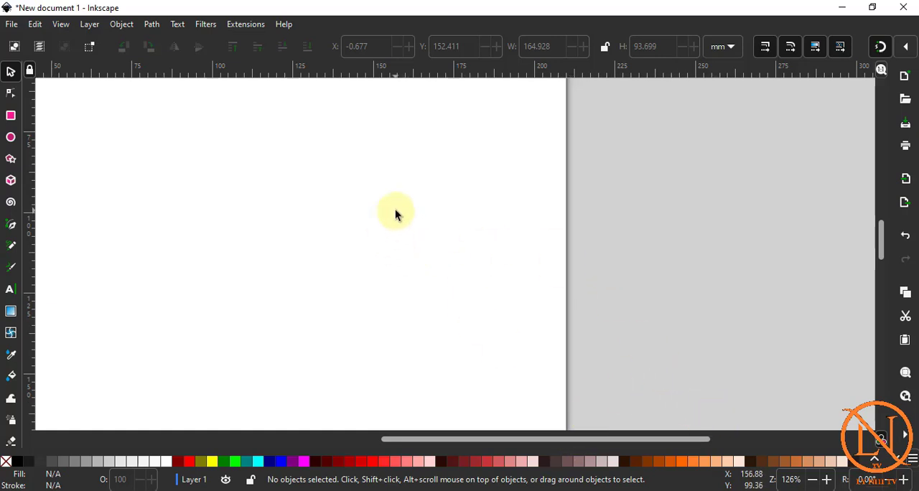
key(z)
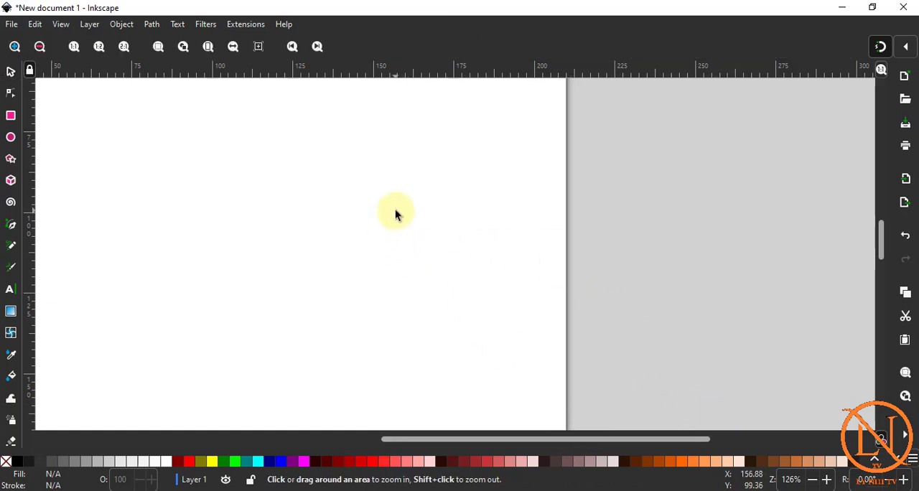
click(208, 48)
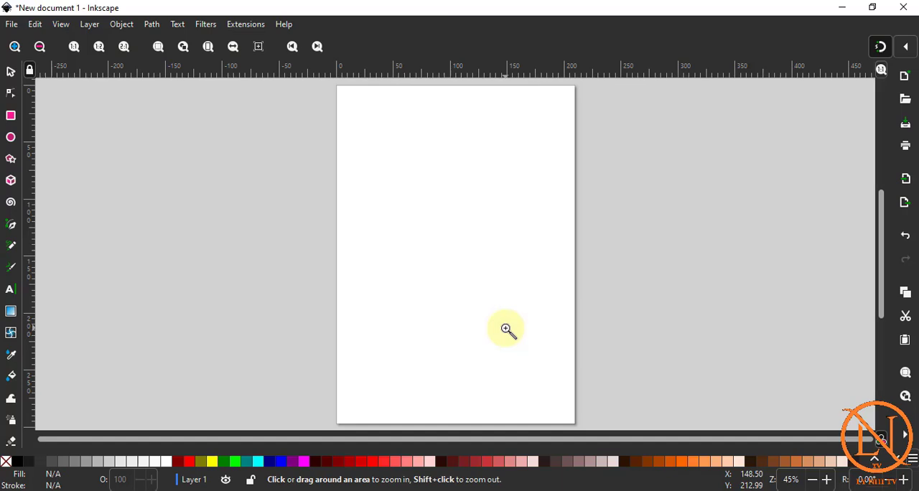
Change the interface theme to the system theme (Adwaita) with the dark theme option turned off.
click(38, 26)
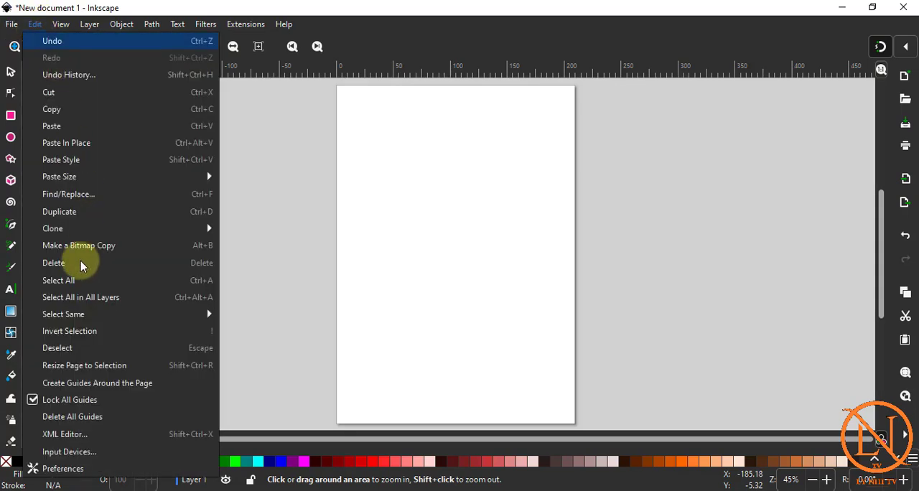
click(66, 477)
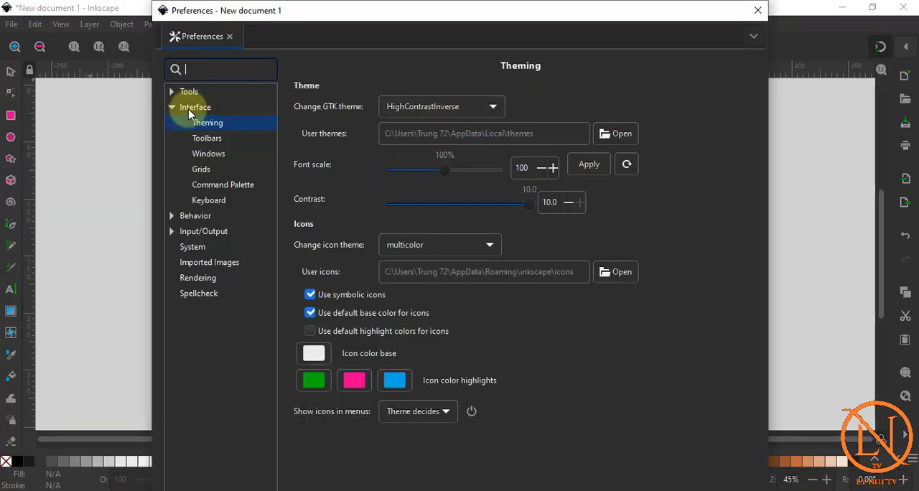
click(487, 107)
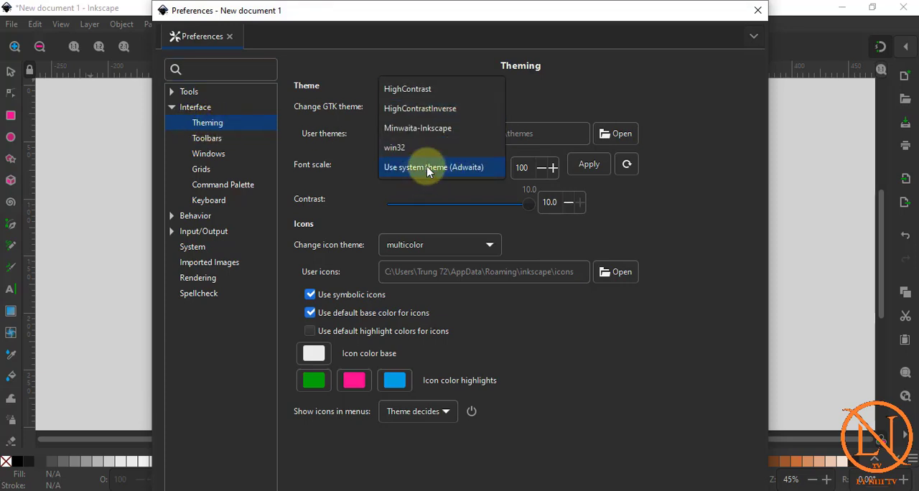
click(520, 188)
scroll(471, 112, down, 2)
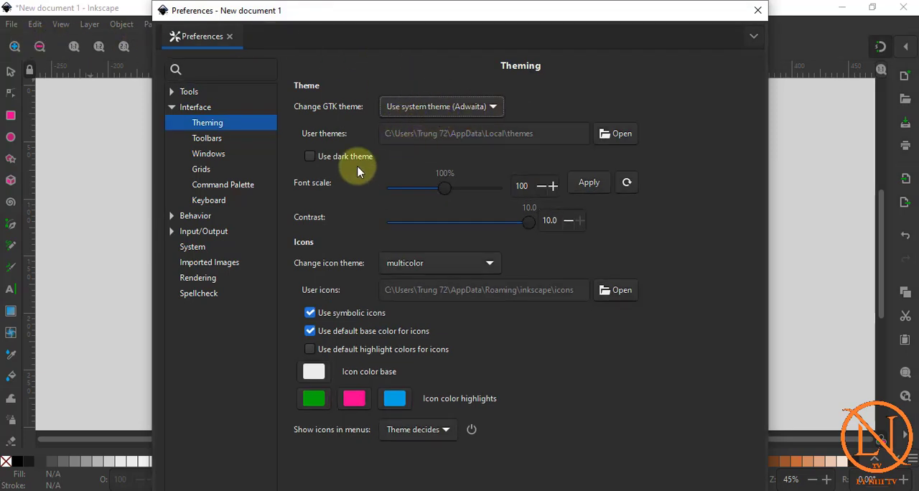
click(340, 156)
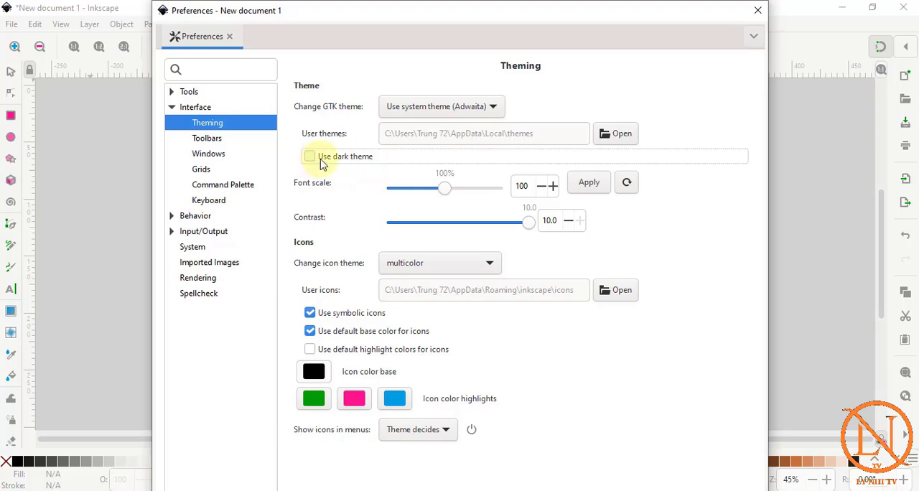
click(467, 106)
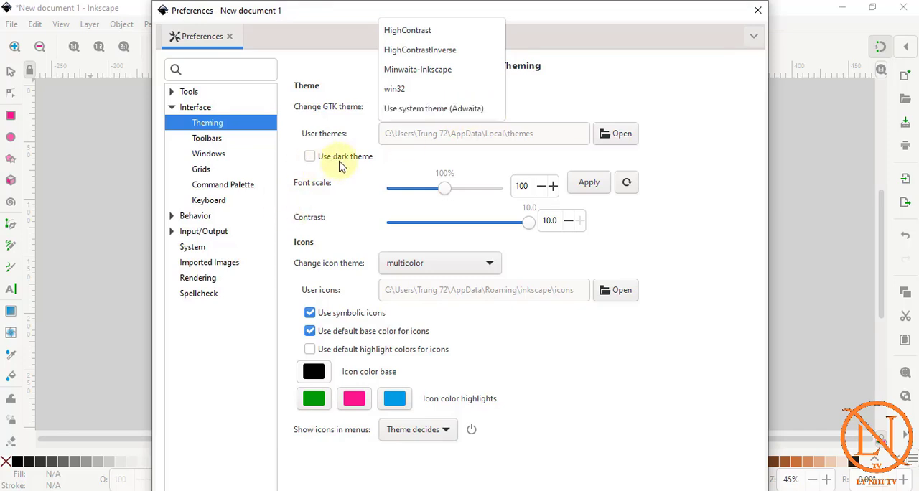
click(337, 198)
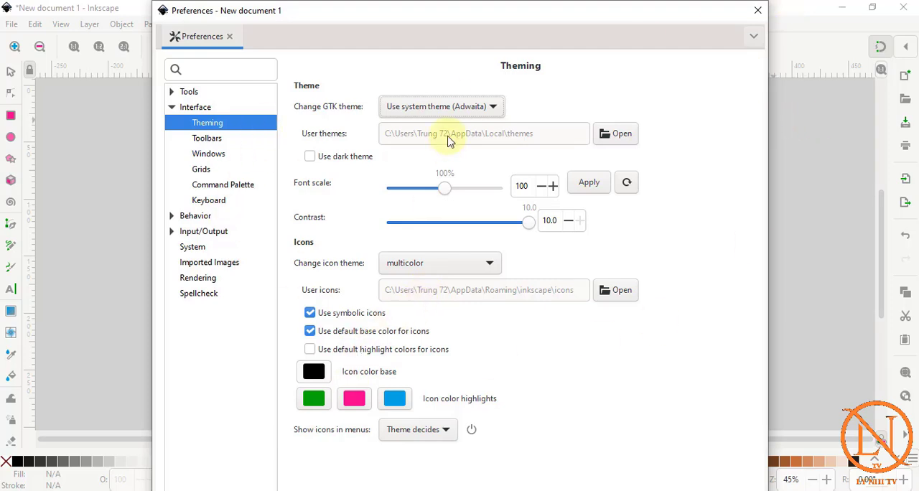
click(755, 11)
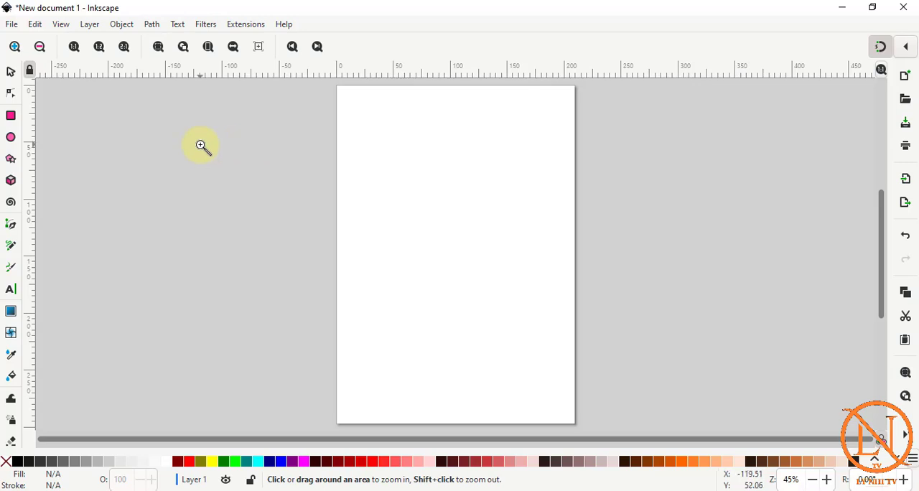
click(40, 25)
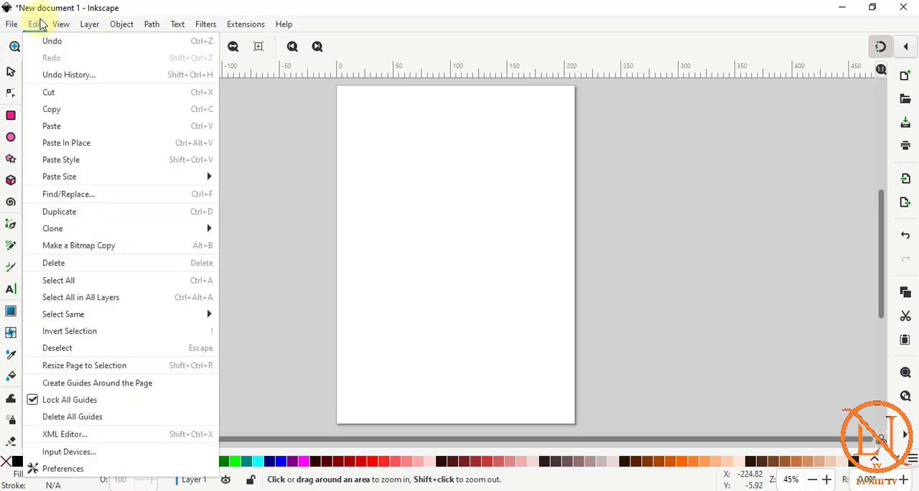
mouse_move(61, 25)
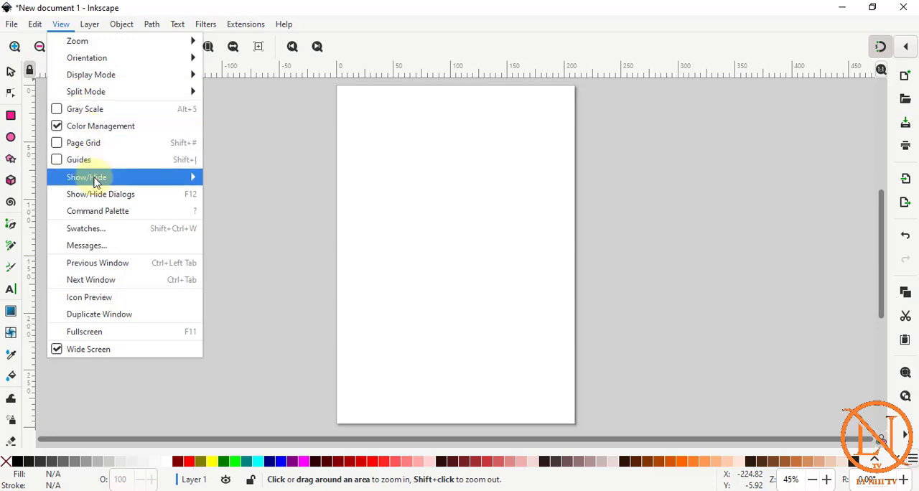
mouse_move(96, 182)
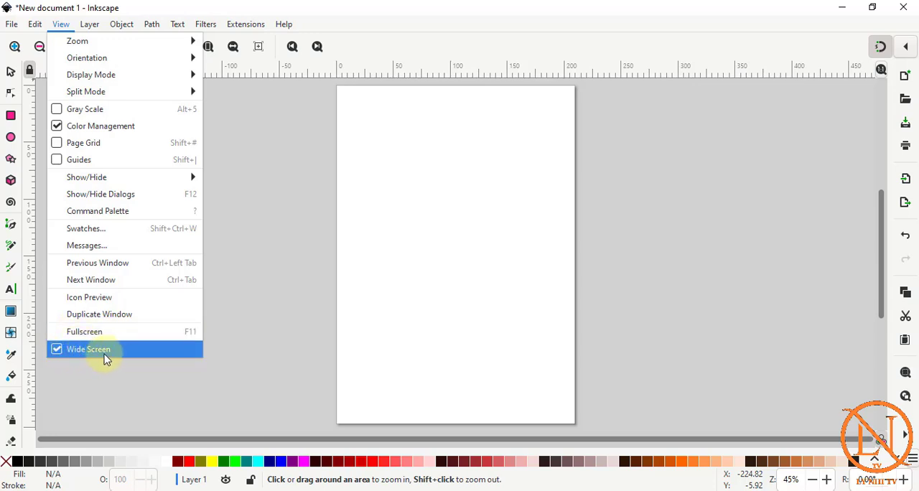
click(311, 172)
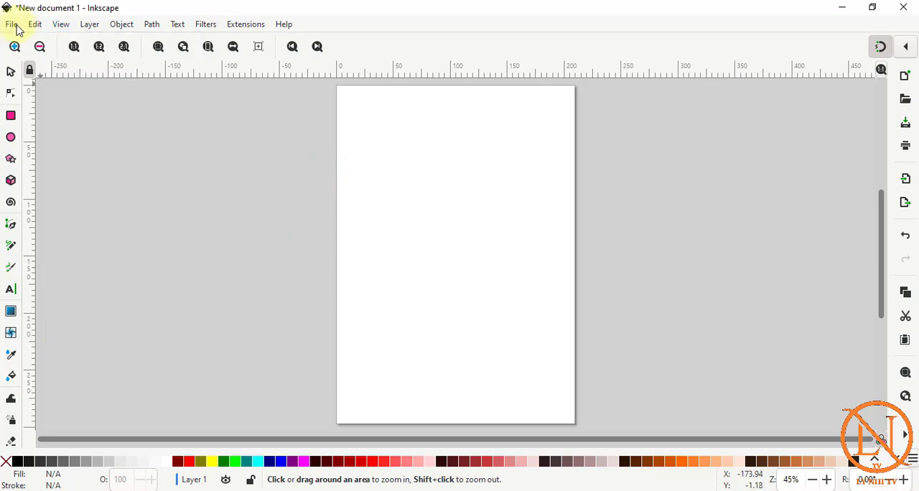
Set both the front page units and the display units to px in the document properties.
click(12, 25)
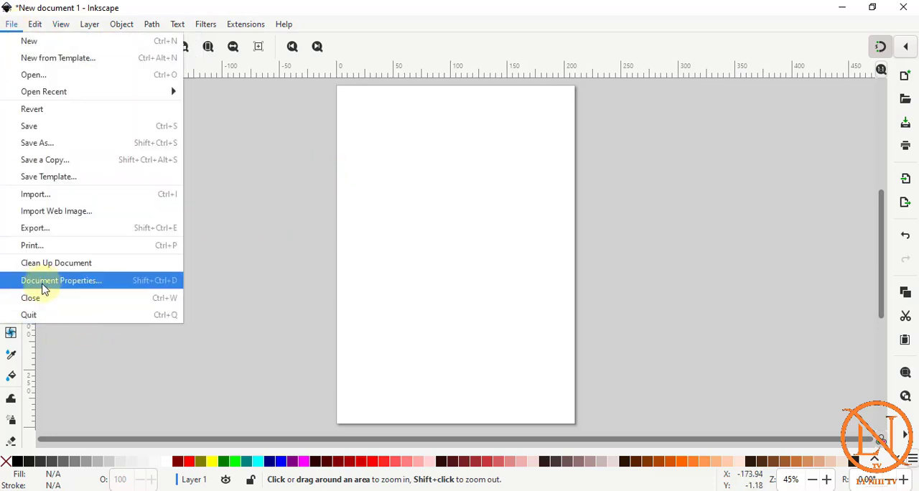
click(83, 283)
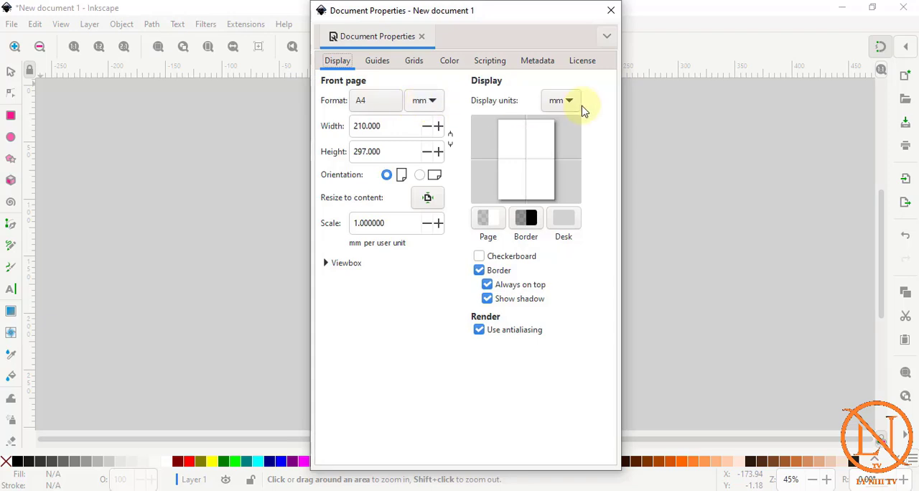
click(433, 101)
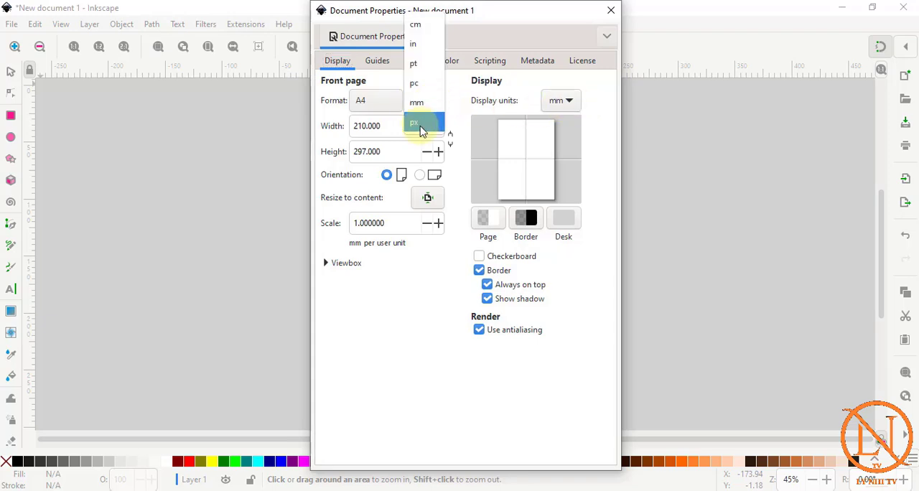
click(420, 127)
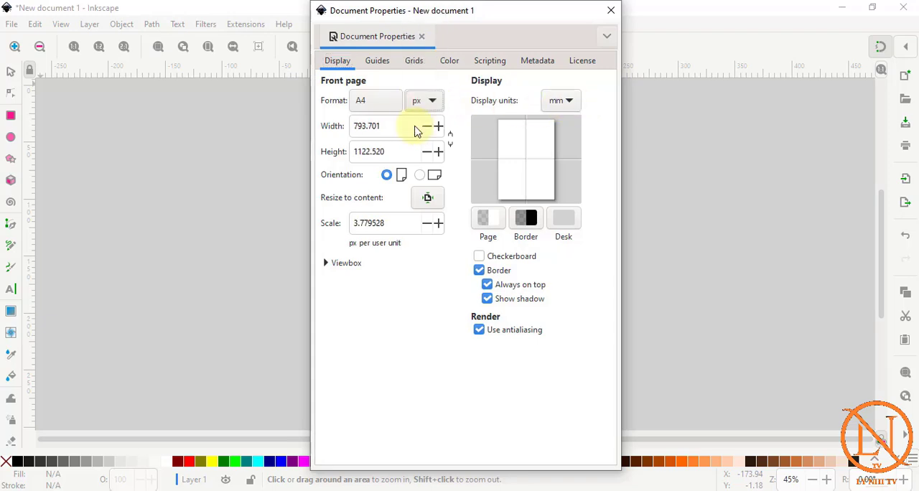
click(573, 102)
click(551, 123)
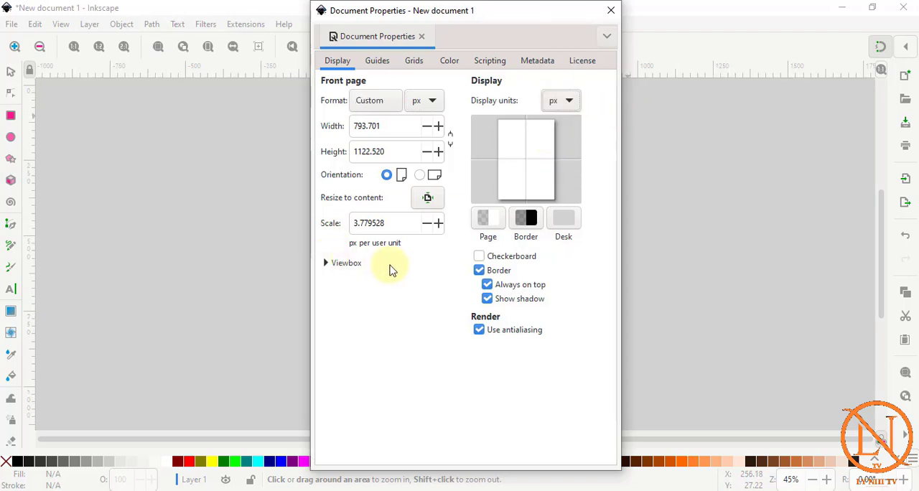
Set the page width to 1290 px and the height to 720 px in landscape orientation.
drag(386, 125, 304, 130)
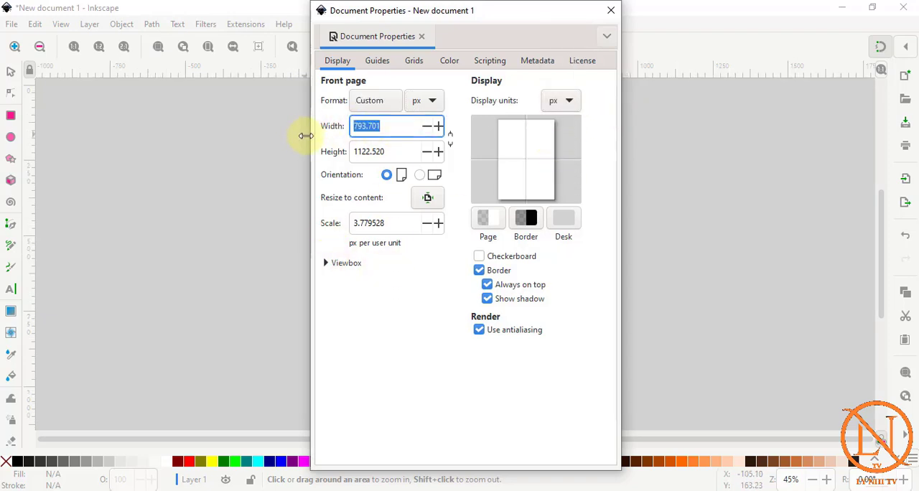
text(12)
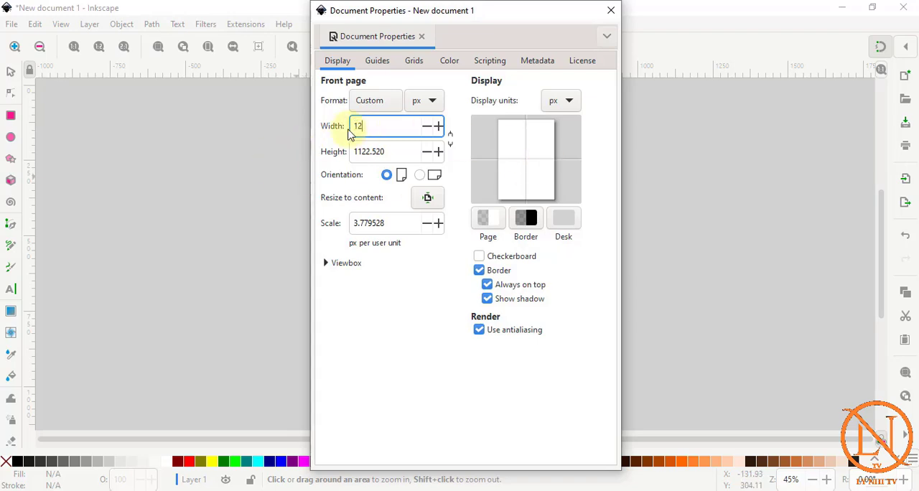
text(90)
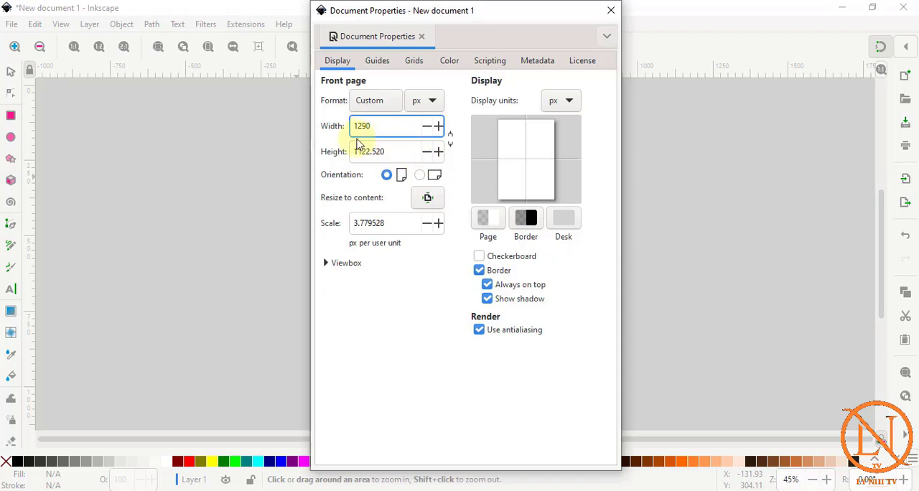
key(Tab)
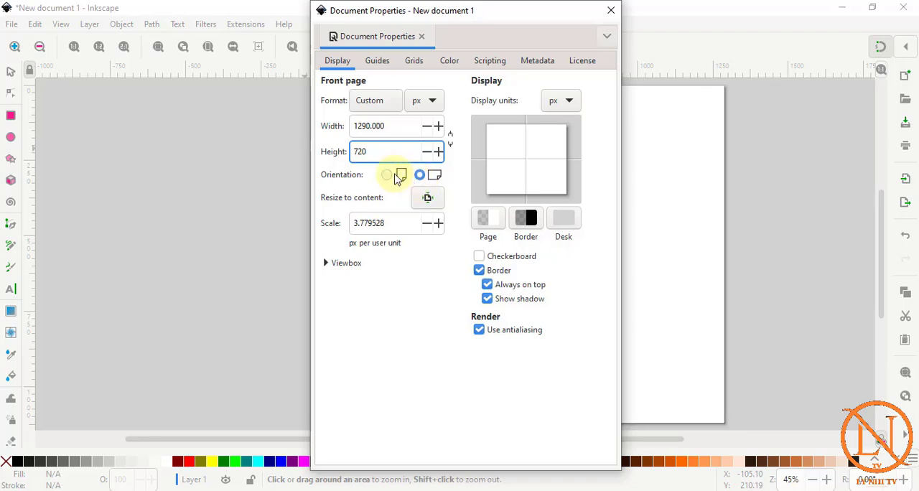
click(430, 181)
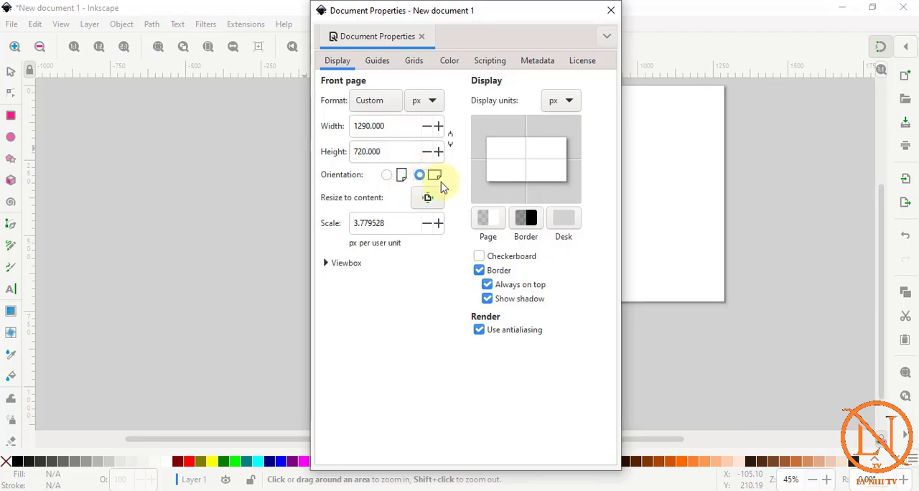
click(611, 10)
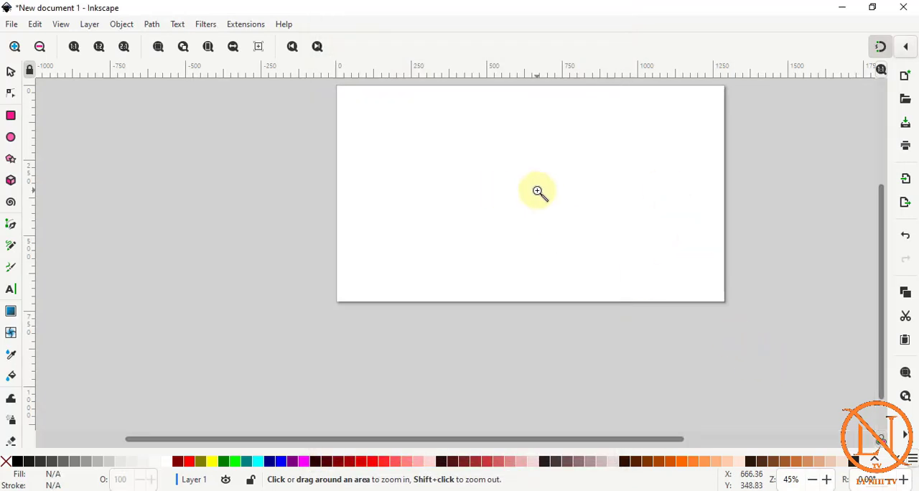
click(209, 51)
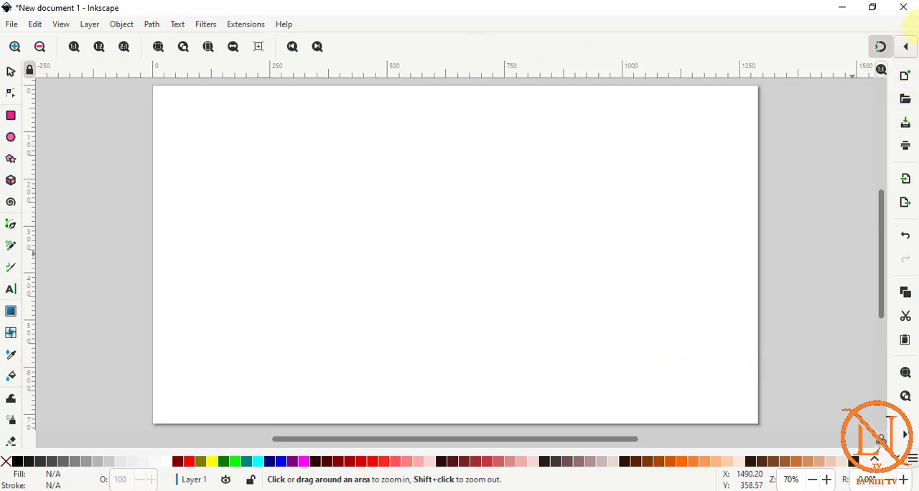
click(908, 48)
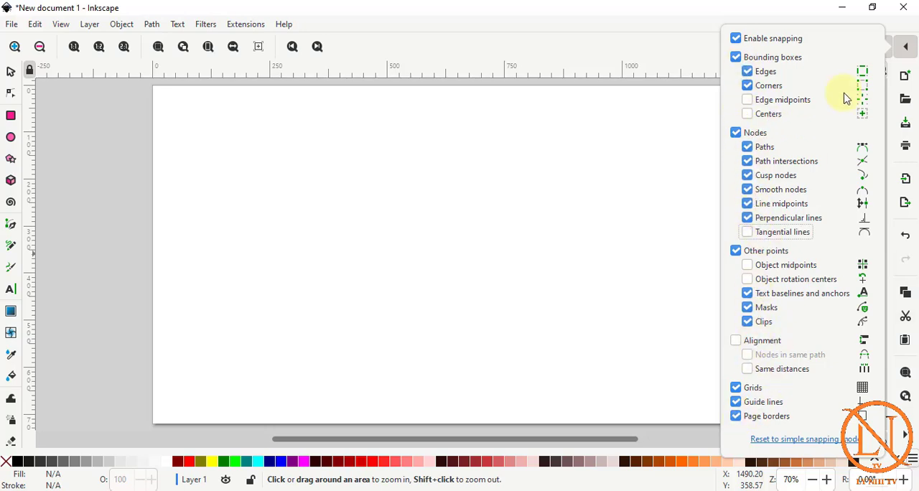
click(906, 47)
click(907, 435)
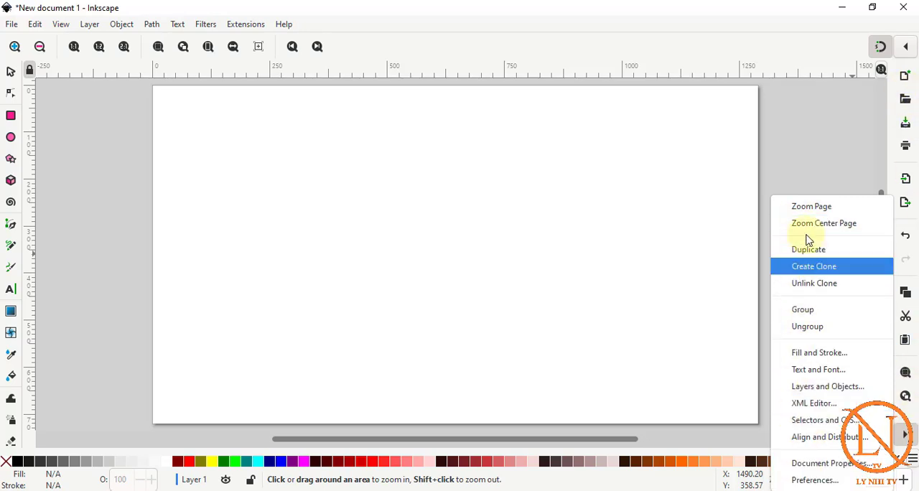
click(466, 227)
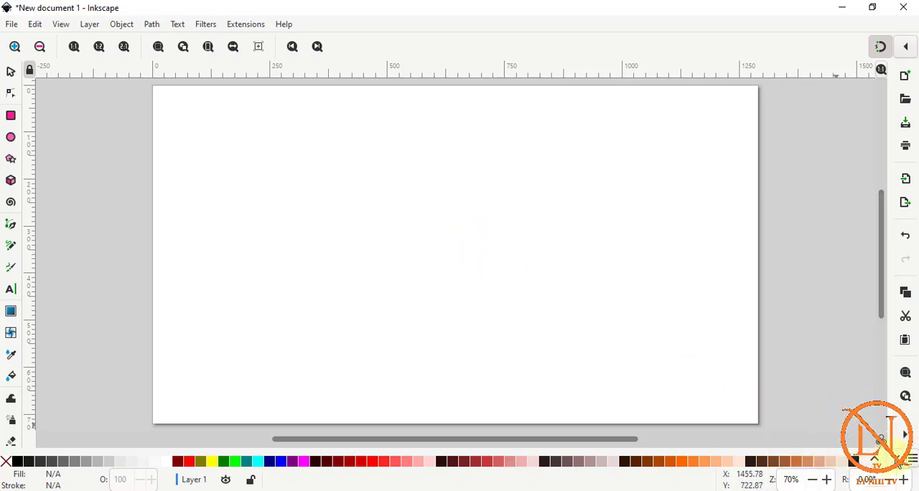
scroll(890, 460, down, 6)
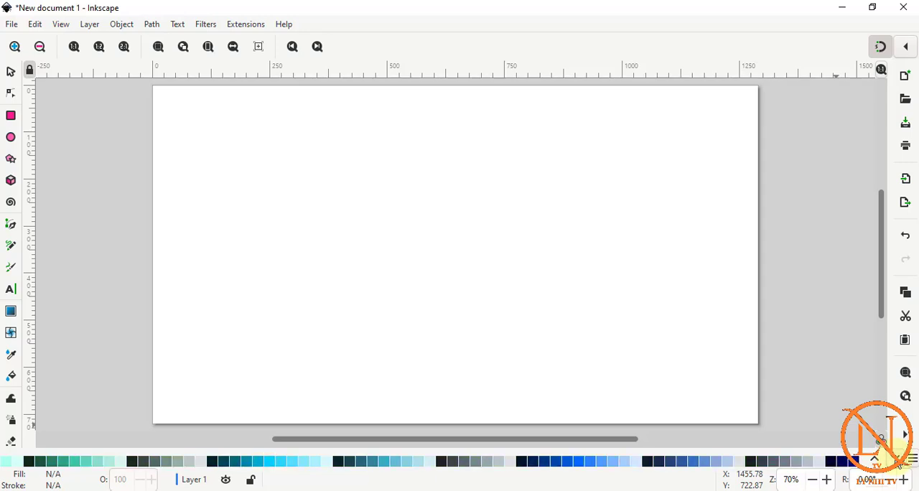
Look through the colour palette's swatches and the list of available palettes, keeping the Inkscape default palette.
scroll(875, 459, down, 2)
scroll(875, 460, up, 8)
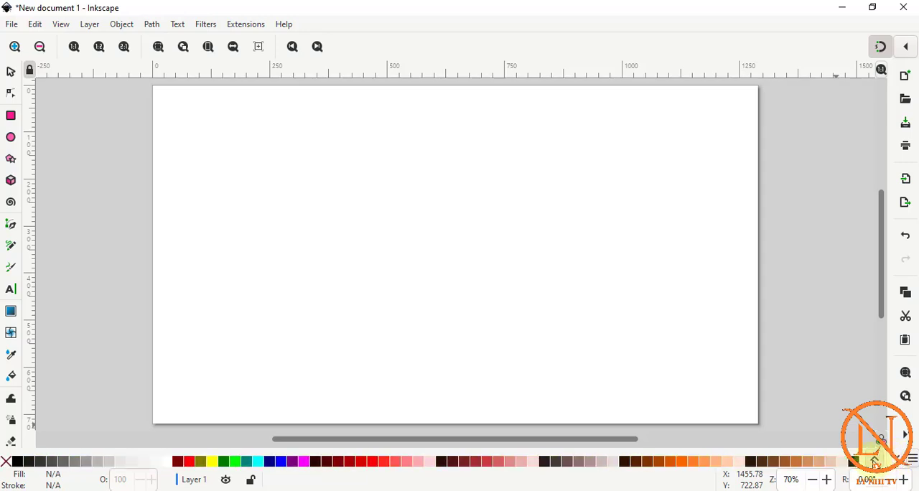
click(914, 462)
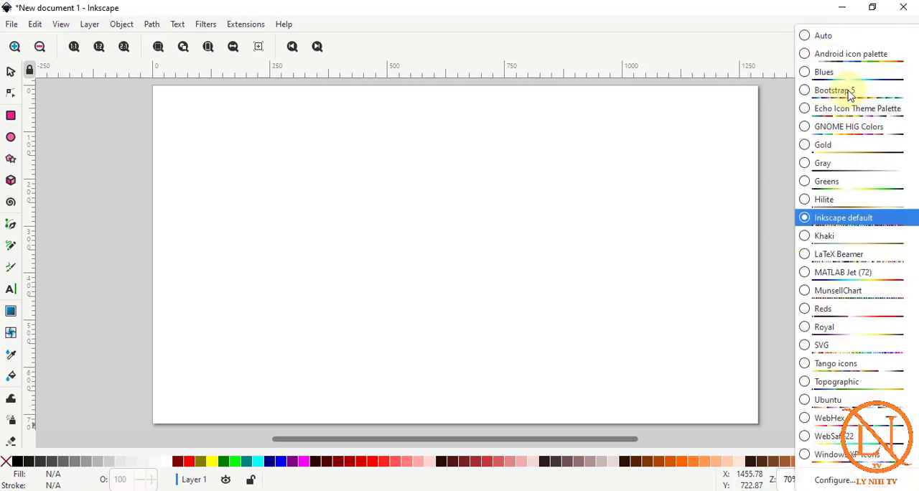
click(222, 230)
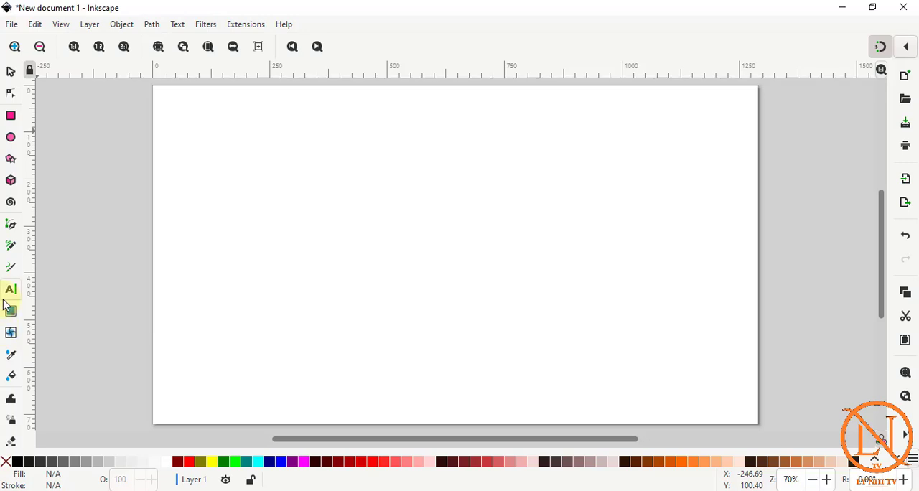
Examine the Selector tool's rubber-band selection on the blank page and the Node tool's options.
click(13, 73)
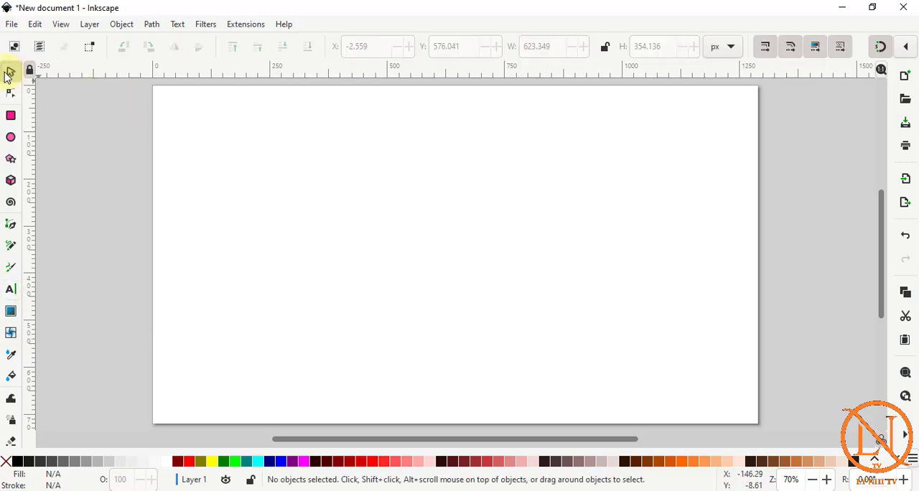
drag(208, 123, 665, 360)
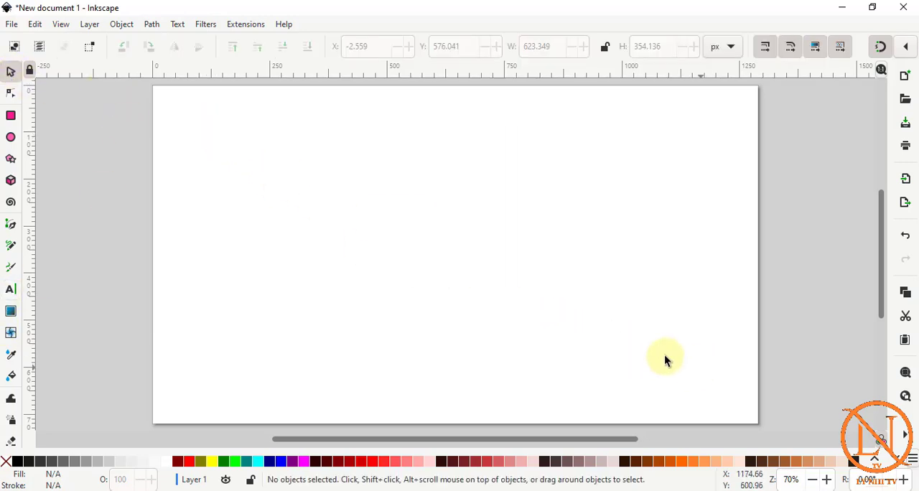
drag(219, 138, 683, 357)
click(11, 93)
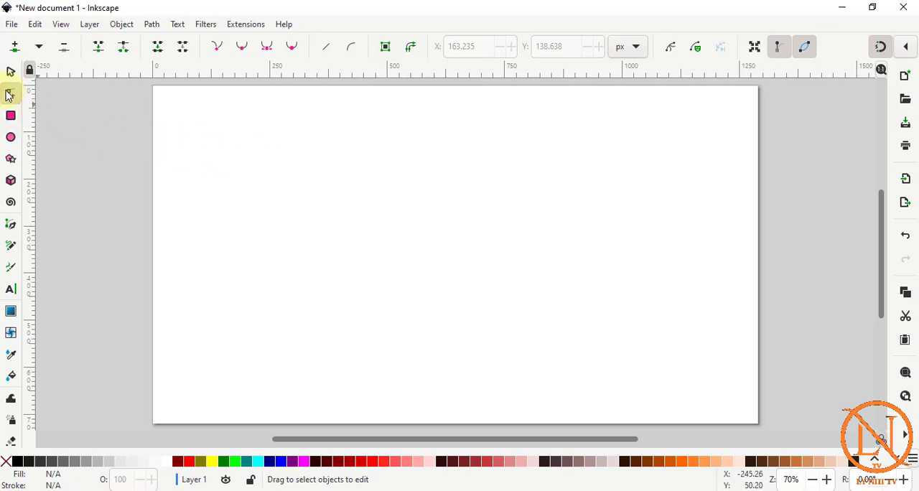
Draw a red rectangle about 328 by 158 px in the upper-left part of the page.
click(10, 117)
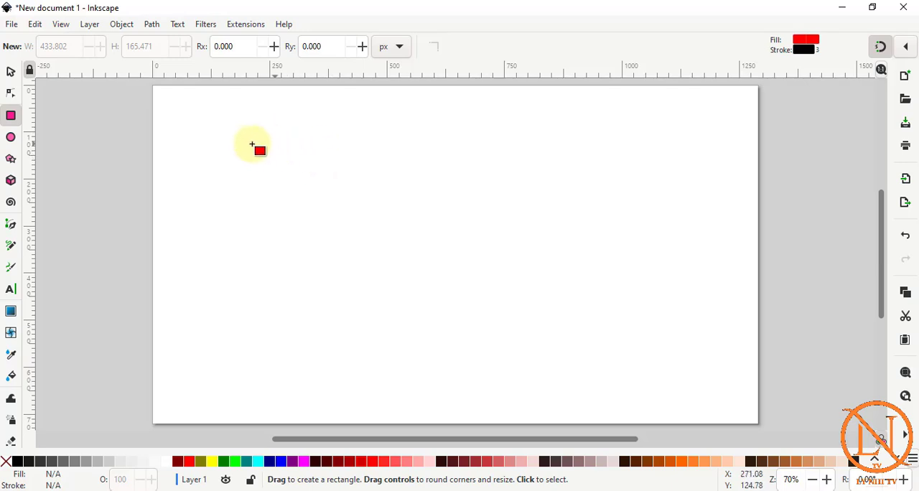
drag(244, 137, 398, 211)
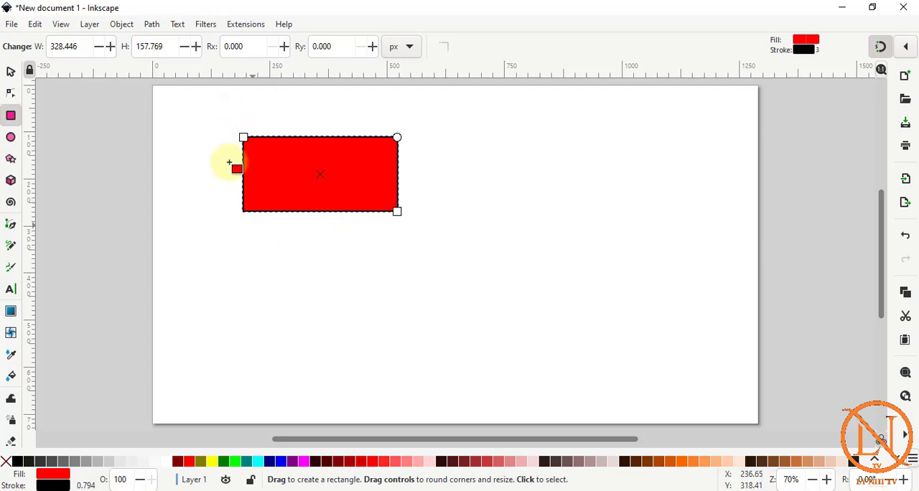
click(307, 166)
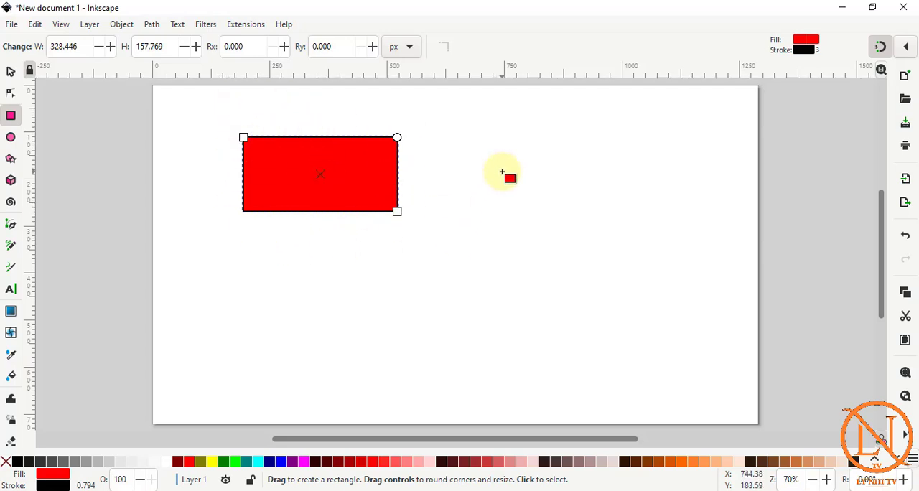
Draw a square about 311 px wide to the right of the rectangle and delete it.
drag(484, 130, 629, 289)
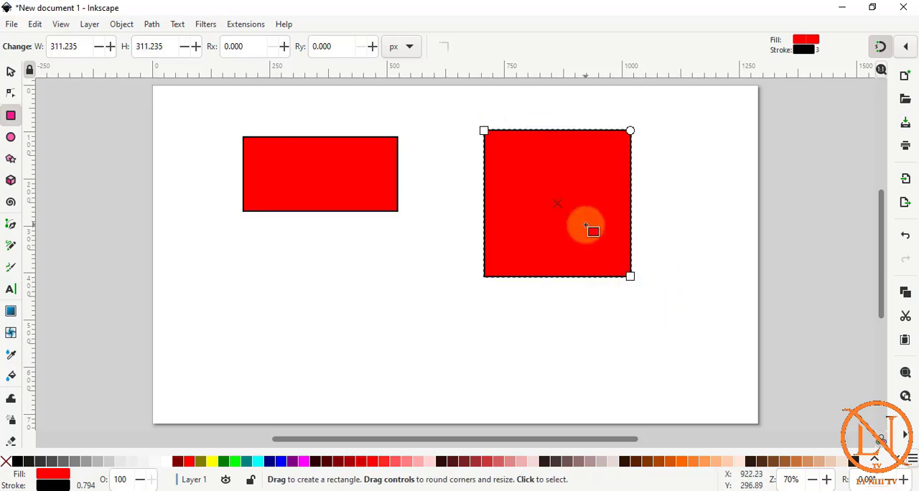
key(s)
key(Delete)
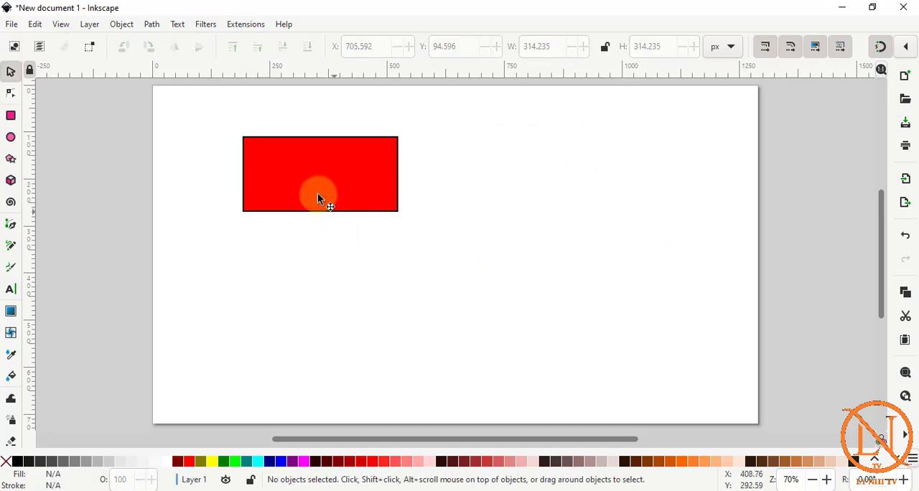
Move the rectangle toward the page's centre and enlarge it from two opposite corners to about 601 by 267 px.
click(318, 192)
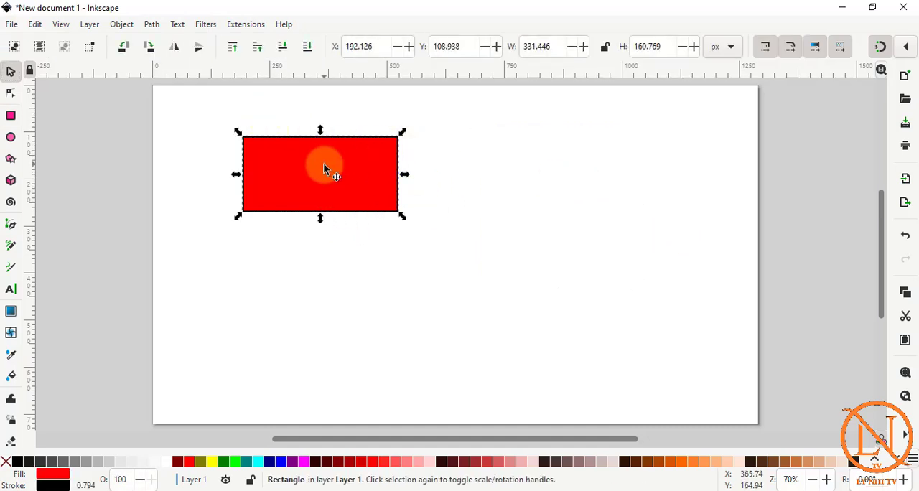
drag(324, 167, 472, 198)
key(r)
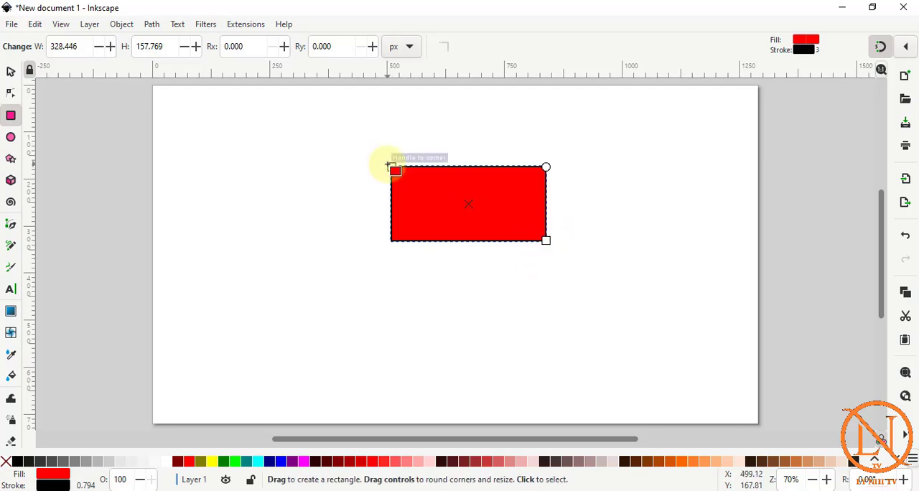
drag(547, 240, 595, 262)
drag(393, 166, 311, 137)
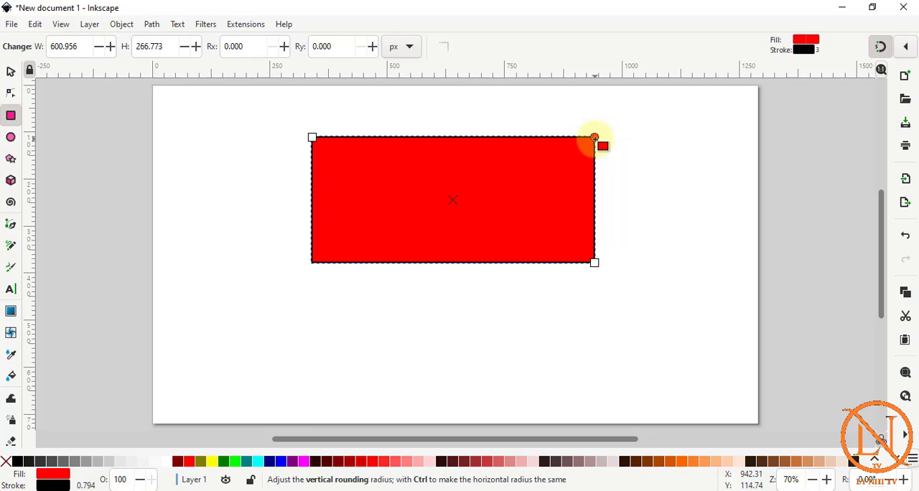
Round the rectangle's corners freehand to radii of about 83 px horizontally and 118 px vertically.
drag(595, 138, 595, 185)
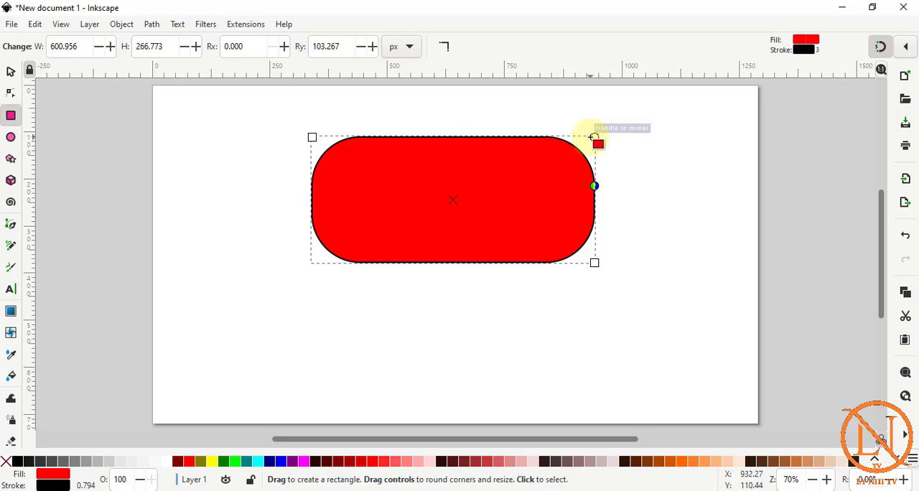
drag(595, 137, 502, 137)
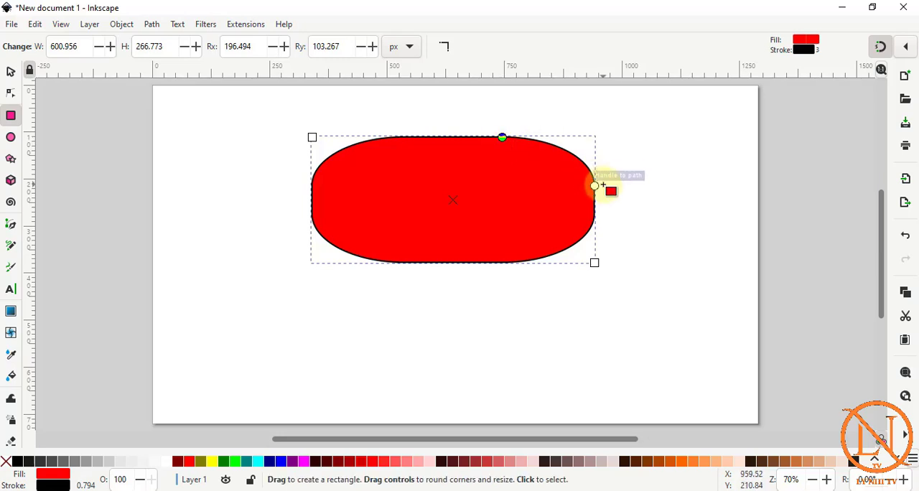
drag(503, 137, 592, 185)
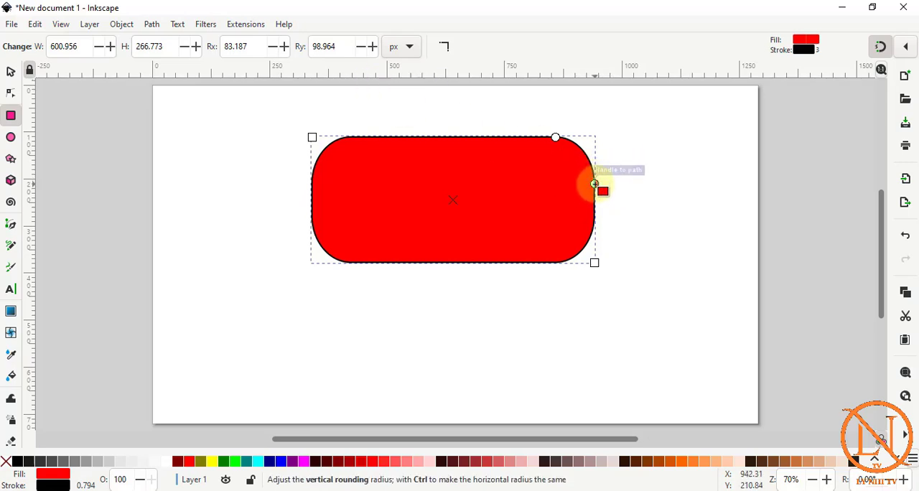
mouse_move(594, 185)
mouse_down()
mouse_move(596, 163)
mouse_move(595, 198)
mouse_move(593, 141)
mouse_move(596, 206)
mouse_move(595, 193)
mouse_up()
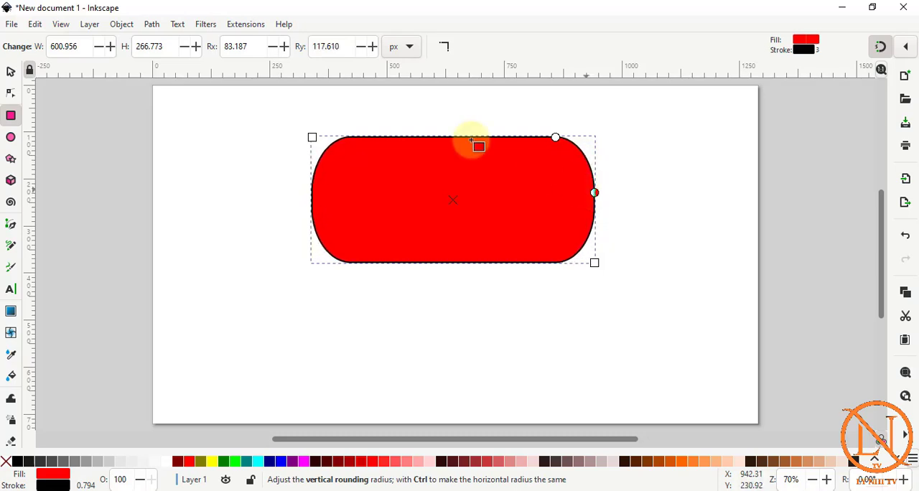
Set both the vertical and horizontal corner radii of the rectangle to 50 px.
double_click(344, 49)
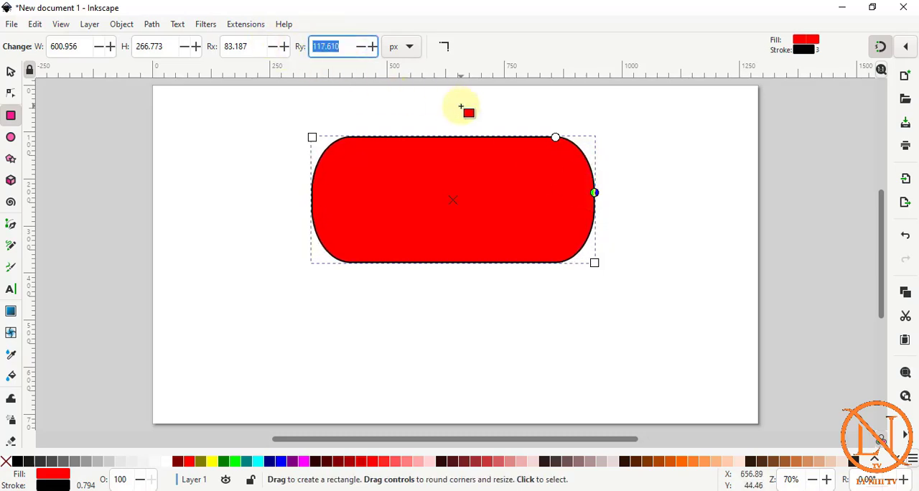
key(Return)
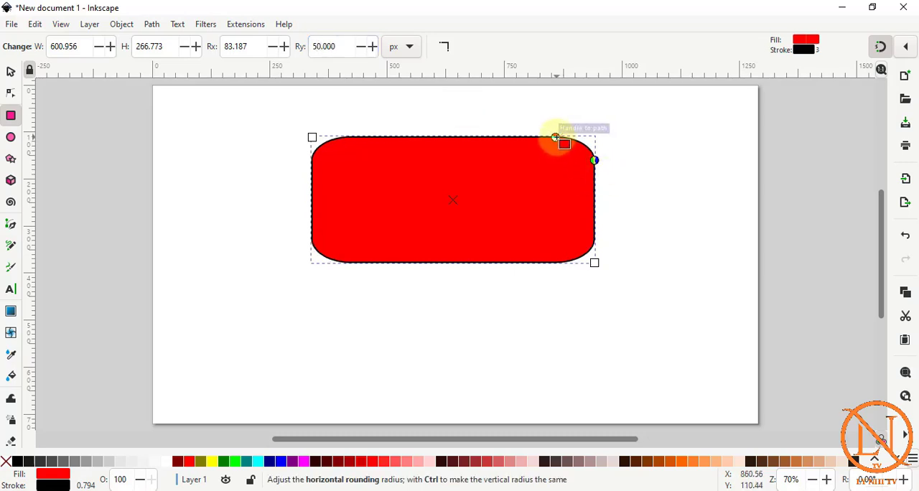
double_click(251, 45)
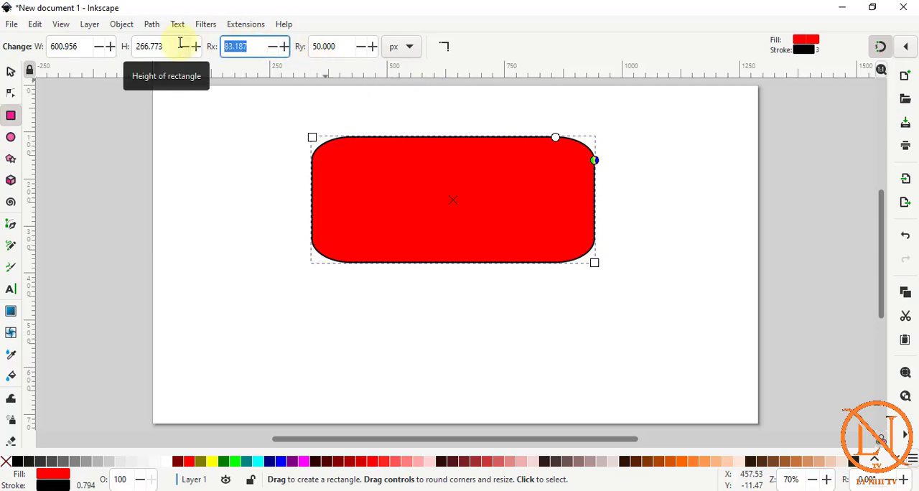
text(5)
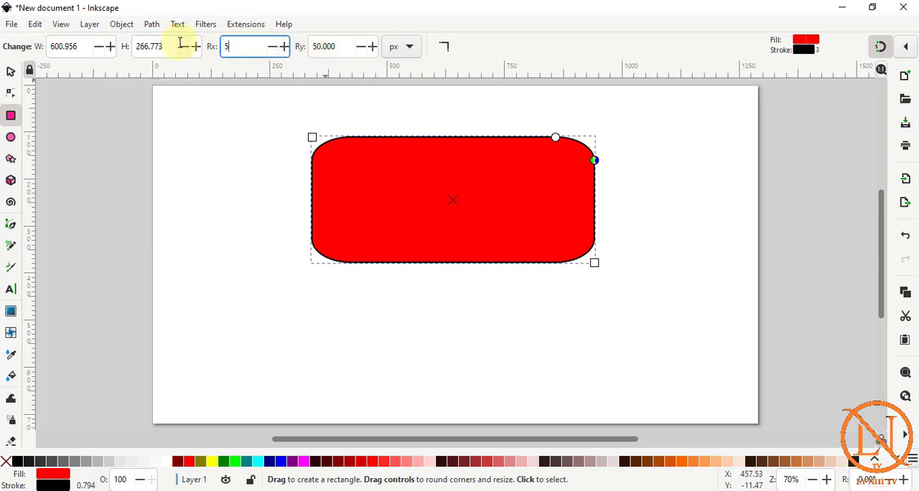
text(0)
key(Return)
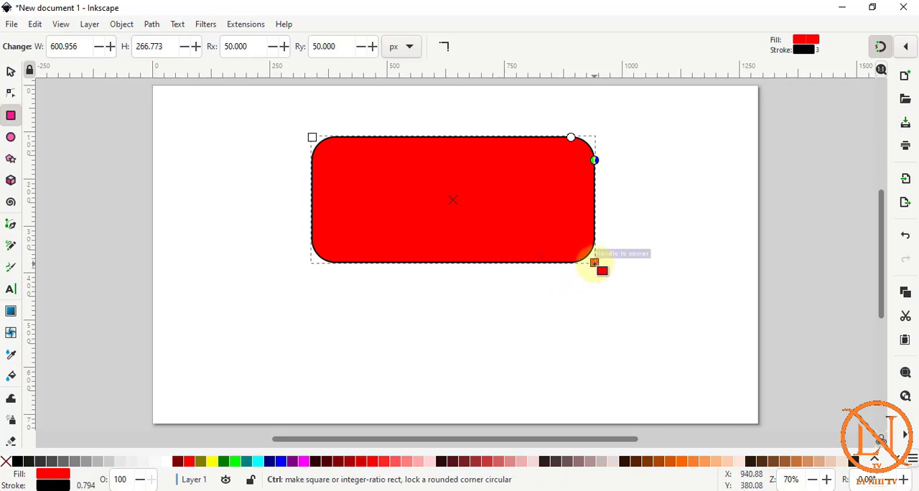
Resize the rounded rectangle freehand to about 592 by 406 px, and set its width to 500 px.
drag(594, 264, 521, 229)
drag(639, 211, 591, 321)
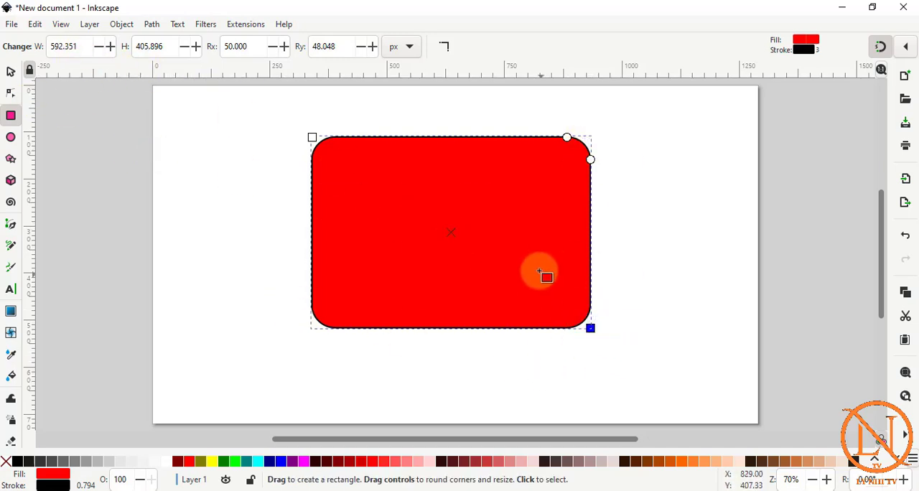
click(81, 46)
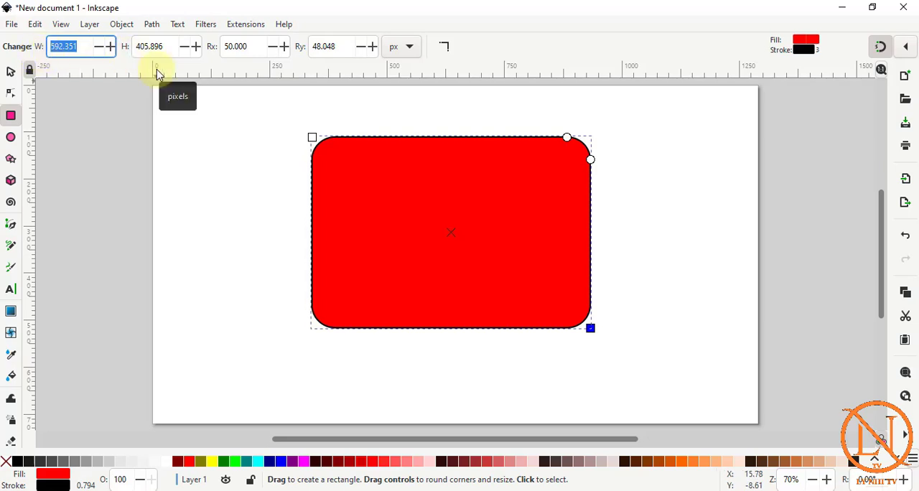
text(500)
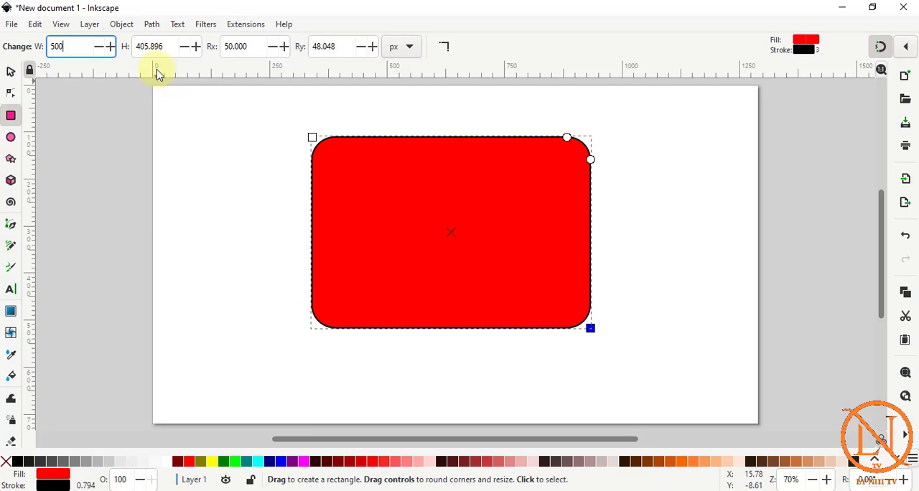
key(Return)
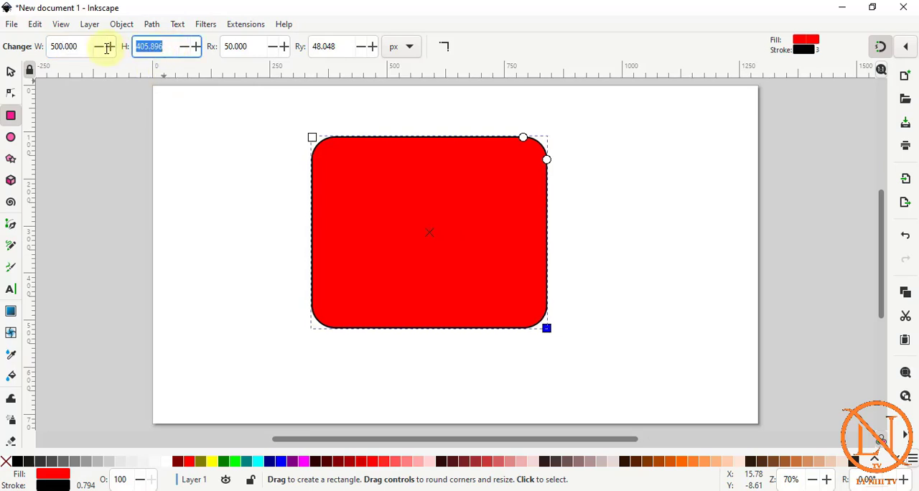
Set the rounded rectangle's height and width both to 400 px.
text(400)
key(Return)
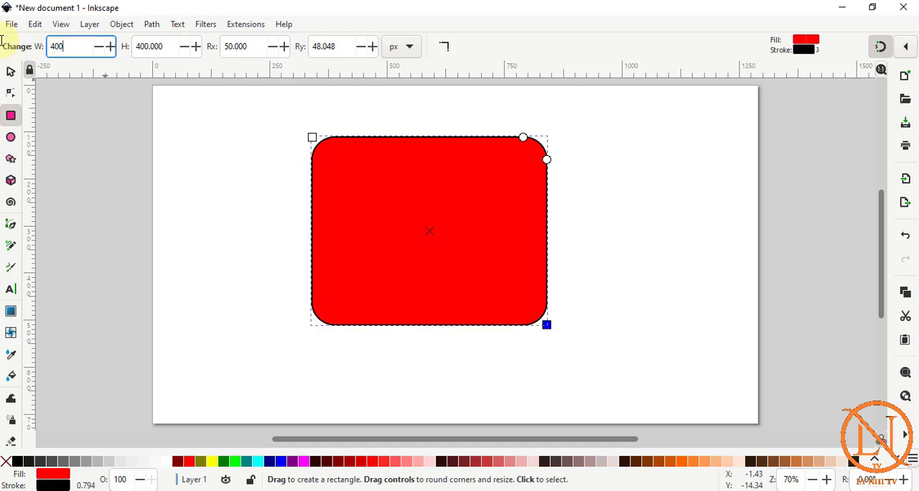
text(400)
key(Return)
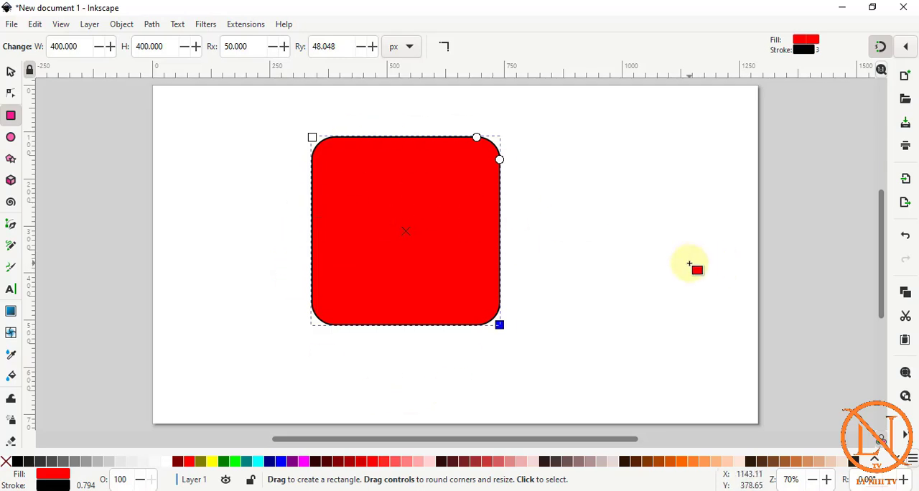
Shrink the rounded square proportionally to about 198 px per side and make its corners sharp.
drag(499, 324, 406, 229)
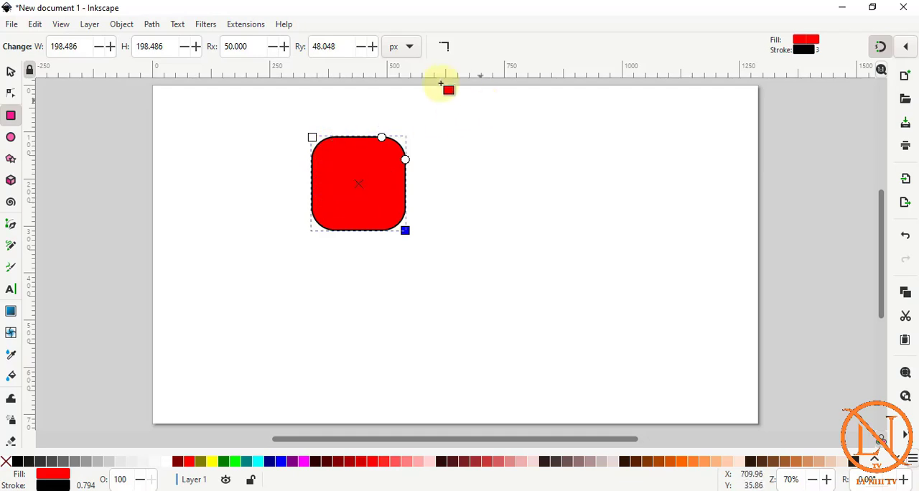
click(447, 48)
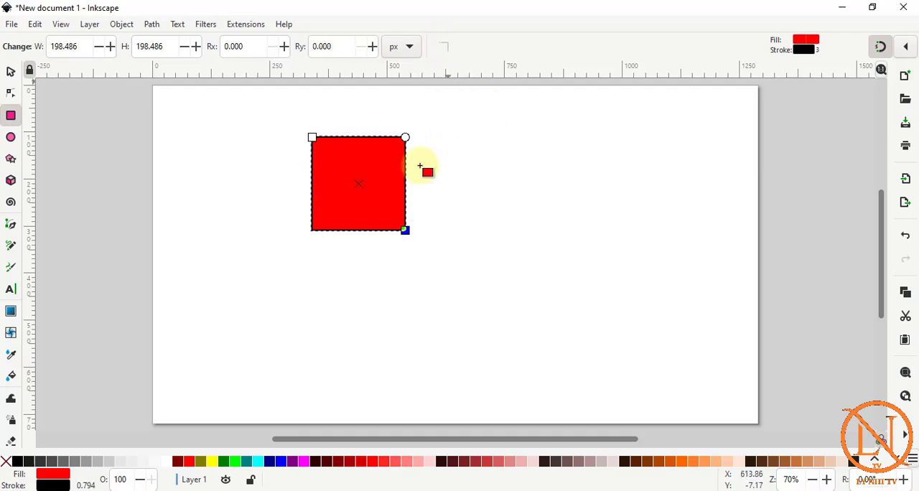
Scale the square with the Selector tool to about 229 by 214 px, and switch it to its rotation handles.
click(13, 74)
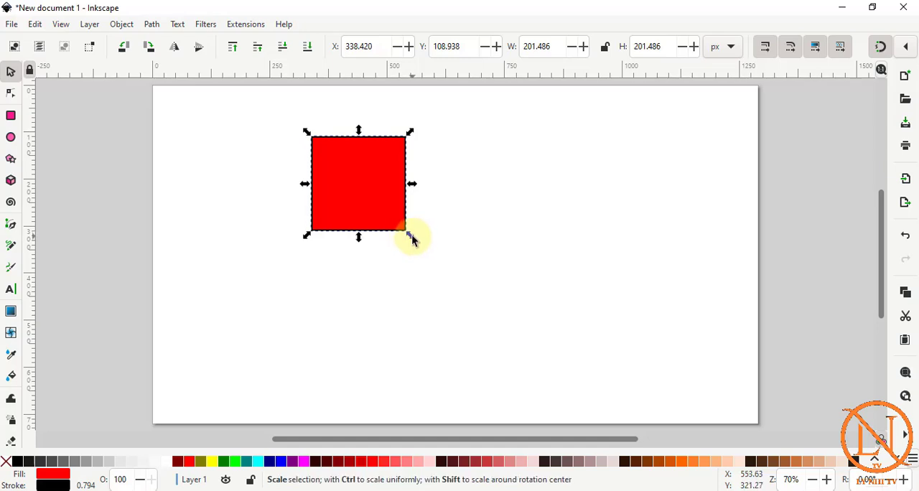
drag(418, 247, 510, 334)
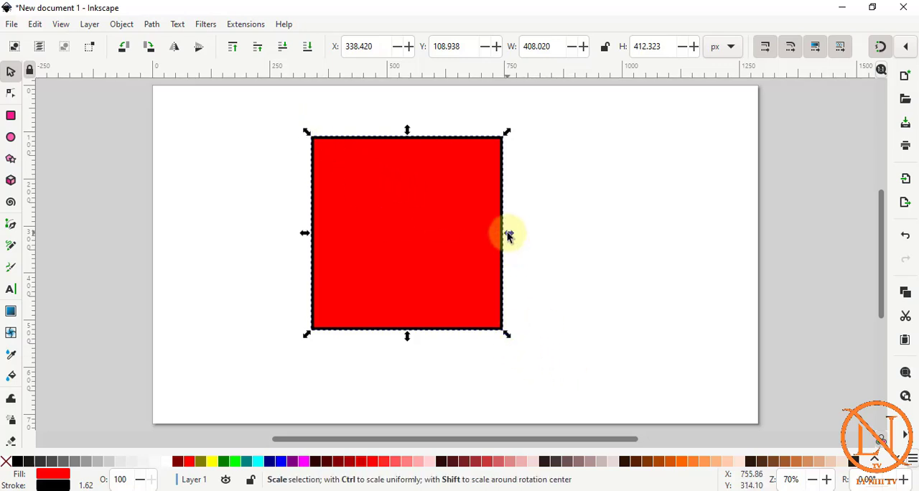
drag(508, 234, 423, 237)
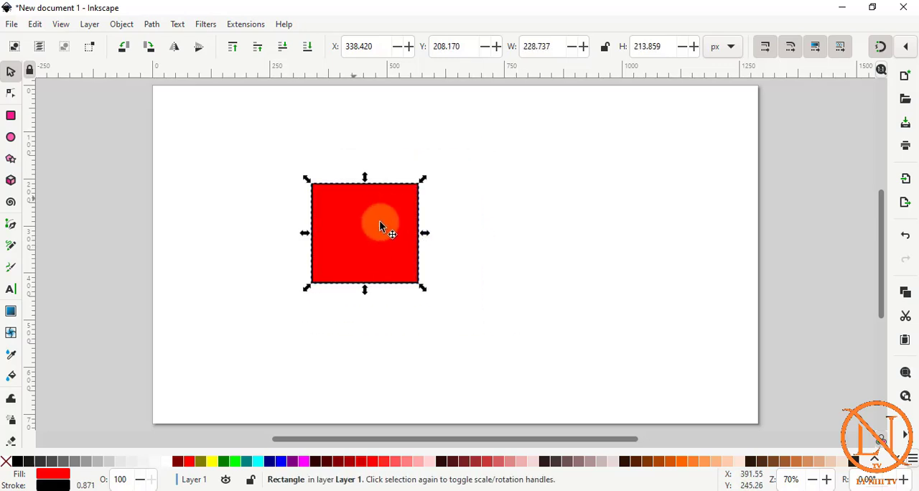
click(398, 203)
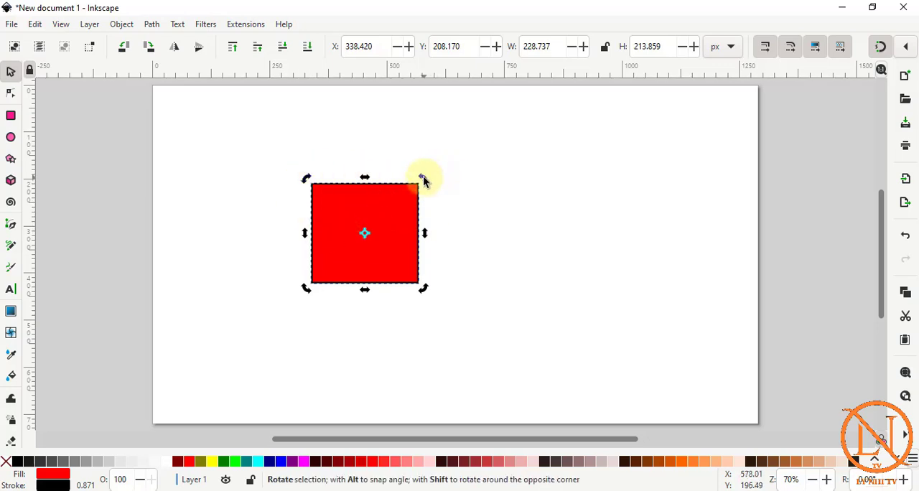
Rotate the red square around its centre, first freely by a small angle and again in snapped angle increments.
drag(424, 179, 438, 203)
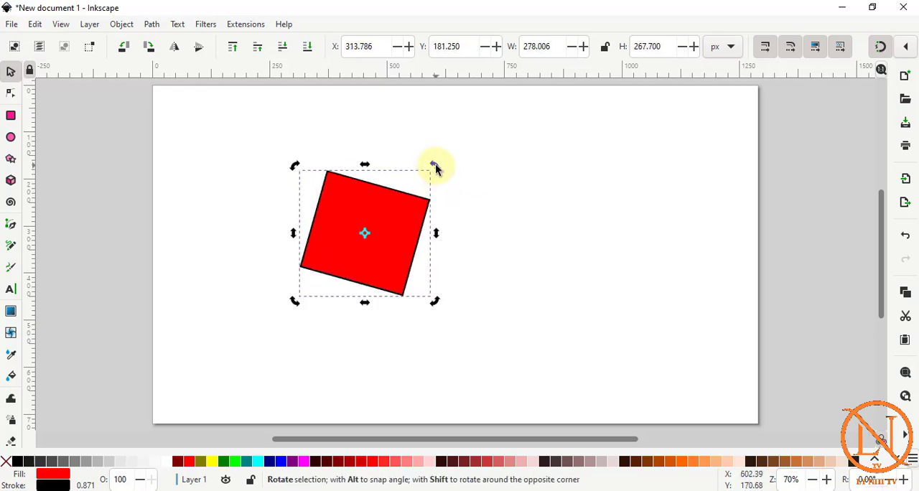
key(ctrl)
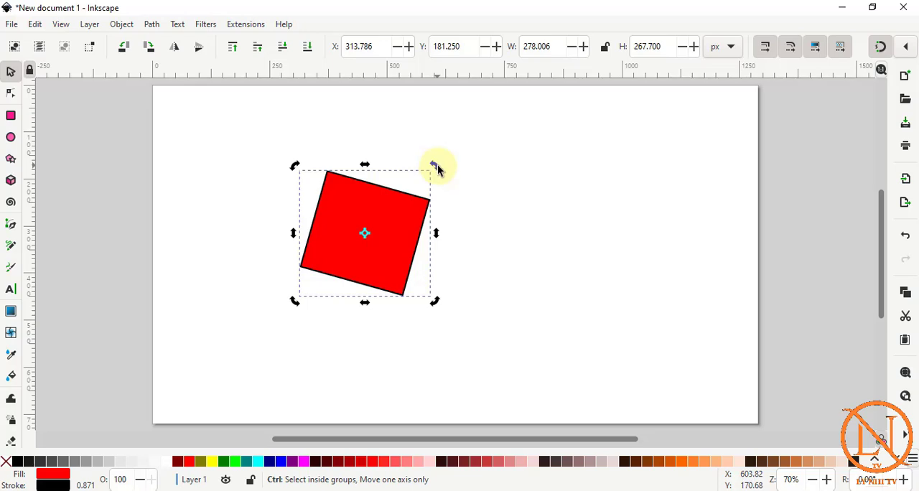
drag(438, 169, 281, 240)
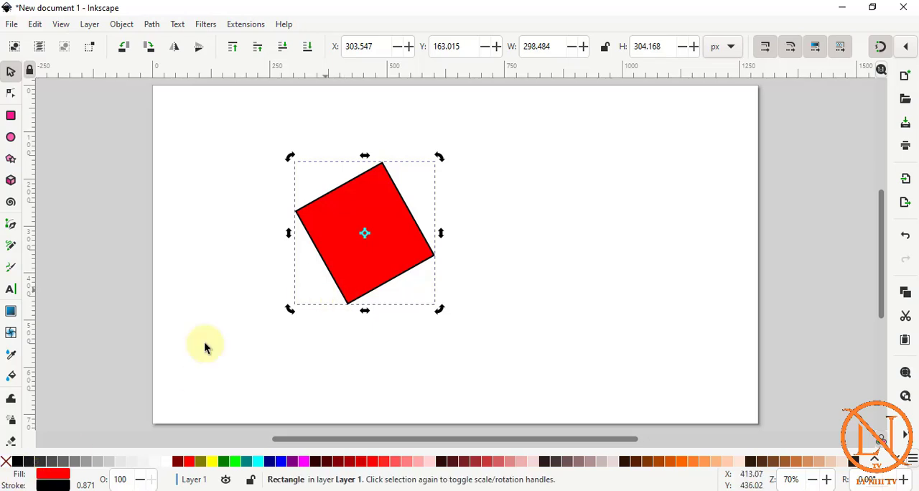
Try yellow and orange fills on the rotated square, and set its fill to none.
click(214, 461)
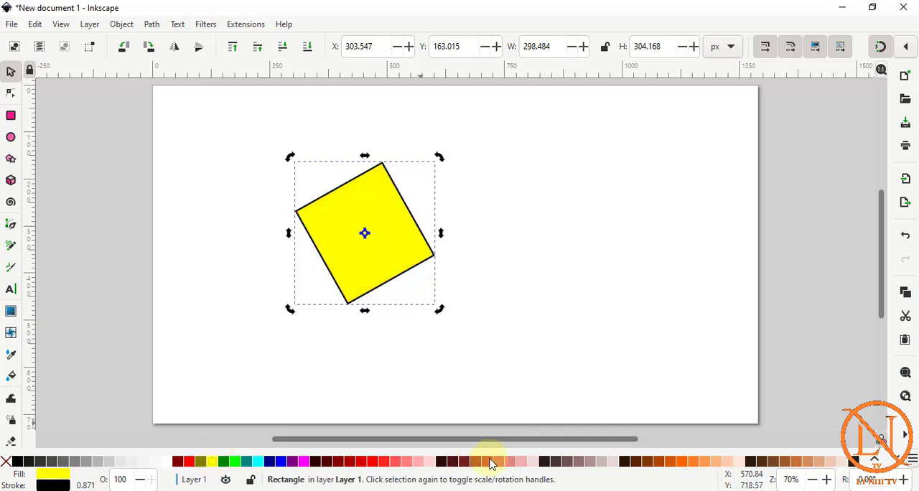
drag(488, 462, 404, 261)
drag(678, 464, 440, 230)
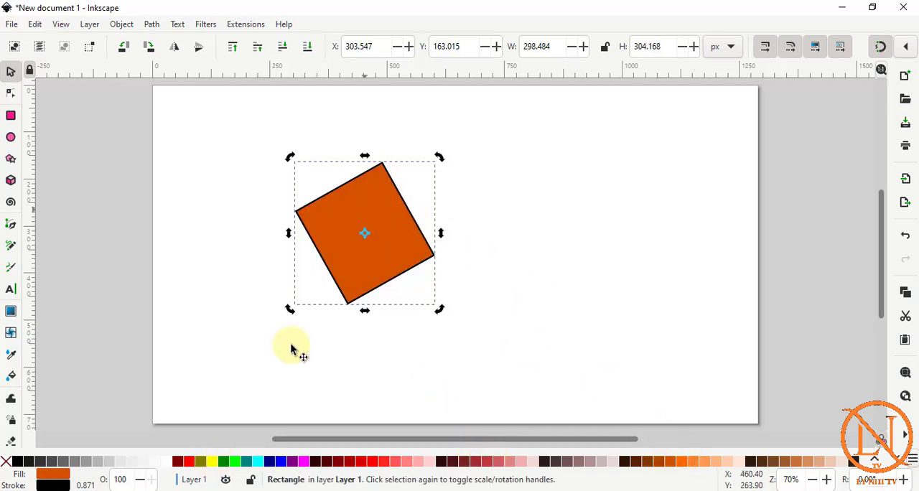
click(213, 461)
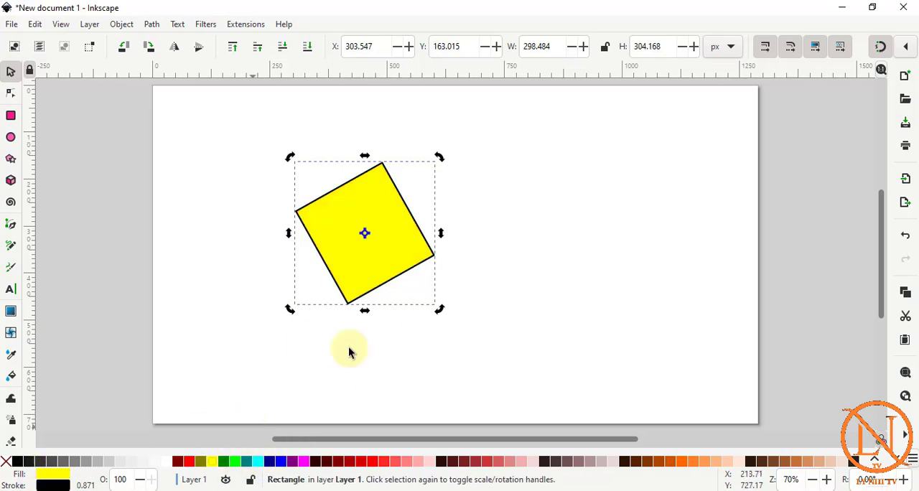
click(6, 464)
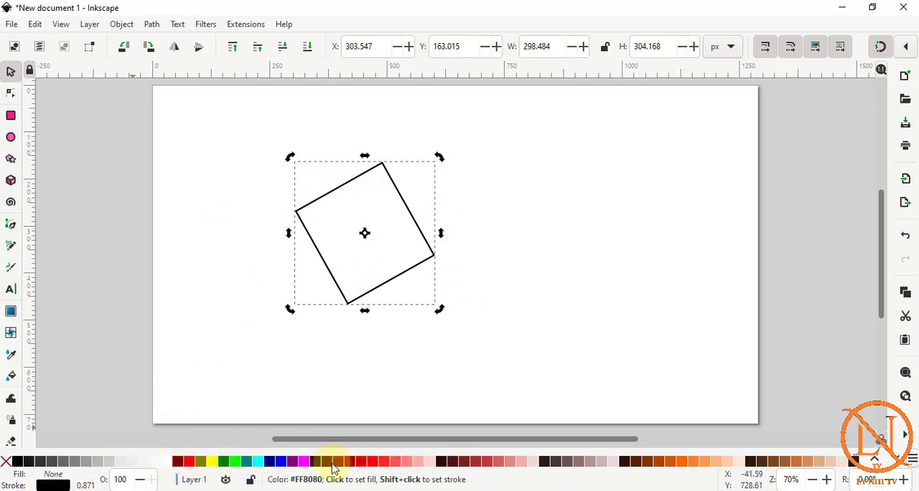
Try several stroke colours on the unfilled square, including blue and bright green, ending with Green (#008000).
shift+click(282, 463)
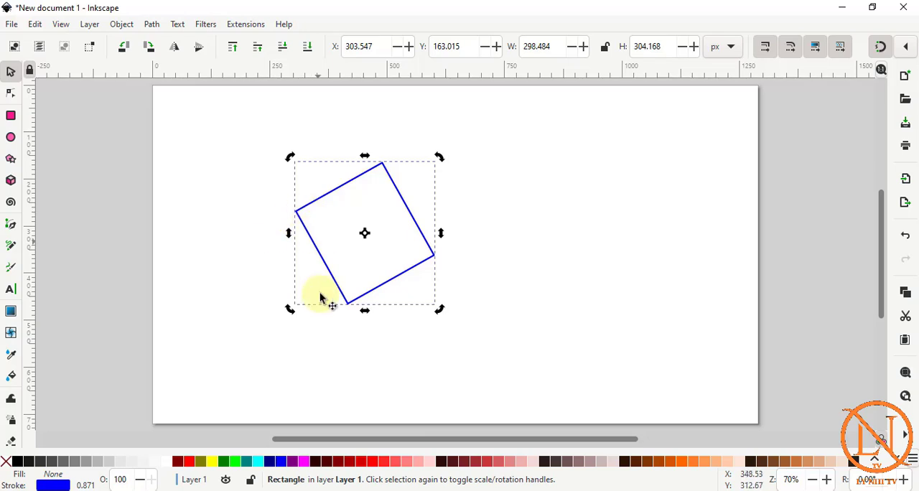
shift+click(236, 462)
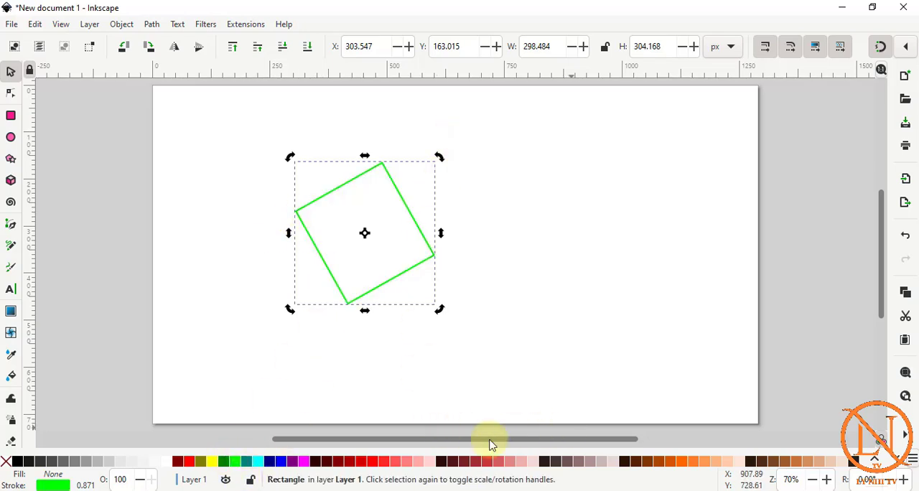
shift+click(213, 463)
shift+click(223, 462)
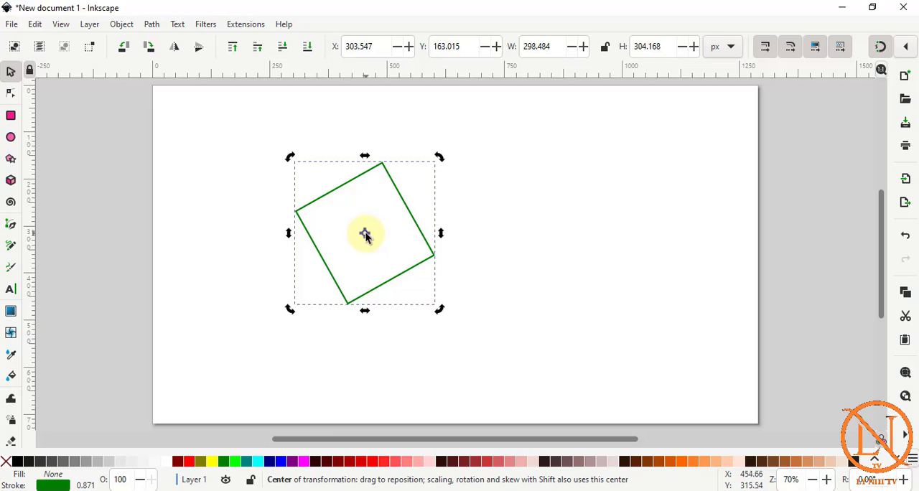
Rotate the square around its own centre, and rotate it again with the rotation centre moved to its lowest corner.
mouse_move(365, 235)
mouse_down()
mouse_move(359, 271)
mouse_move(365, 233)
mouse_up()
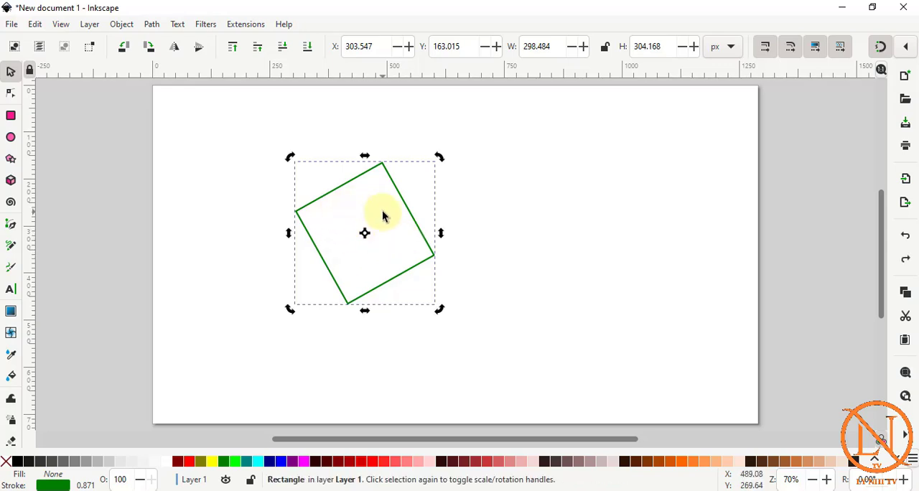
drag(291, 157, 410, 298)
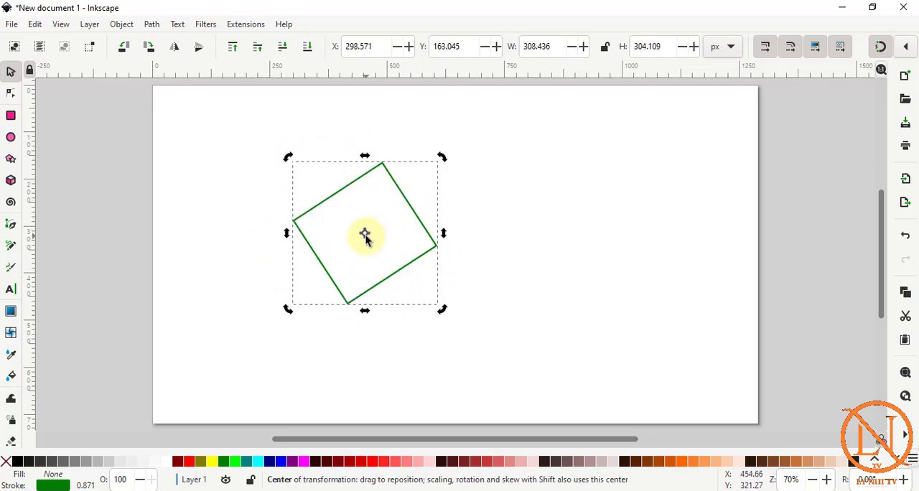
drag(366, 235, 349, 304)
drag(441, 306, 324, 314)
Move the rotation centre outside the square, to its lower left, and rotate the square around that point.
drag(252, 287, 252, 287)
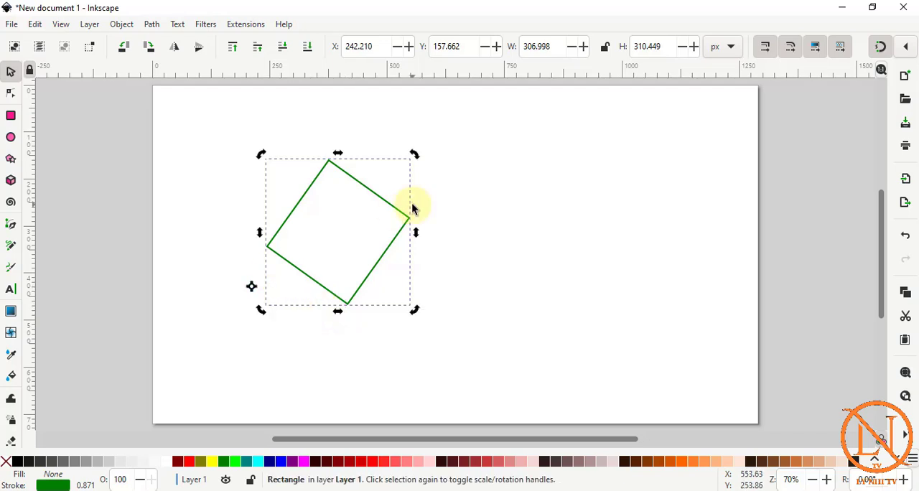
drag(263, 153, 381, 305)
drag(204, 331, 338, 165)
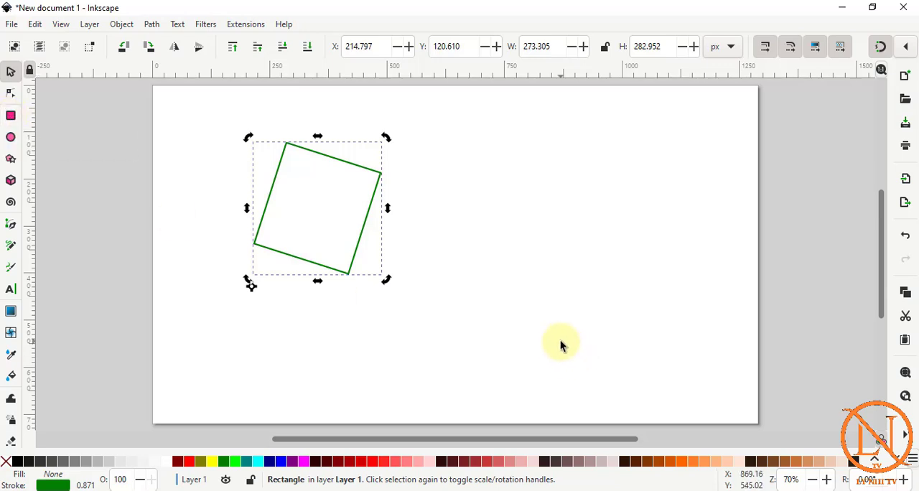
Replace the square with a new yellow-filled rectangle of about 409 by 171 px in the left half of the page.
key(Delete)
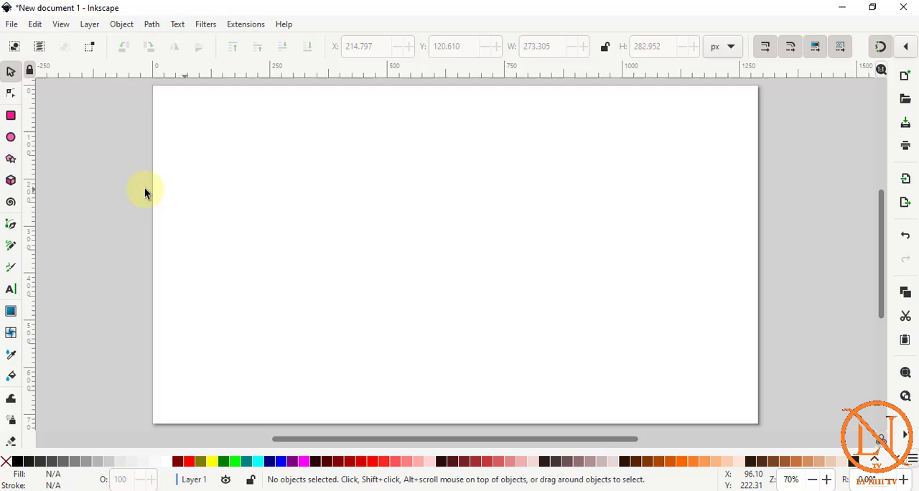
click(12, 117)
drag(198, 171, 390, 252)
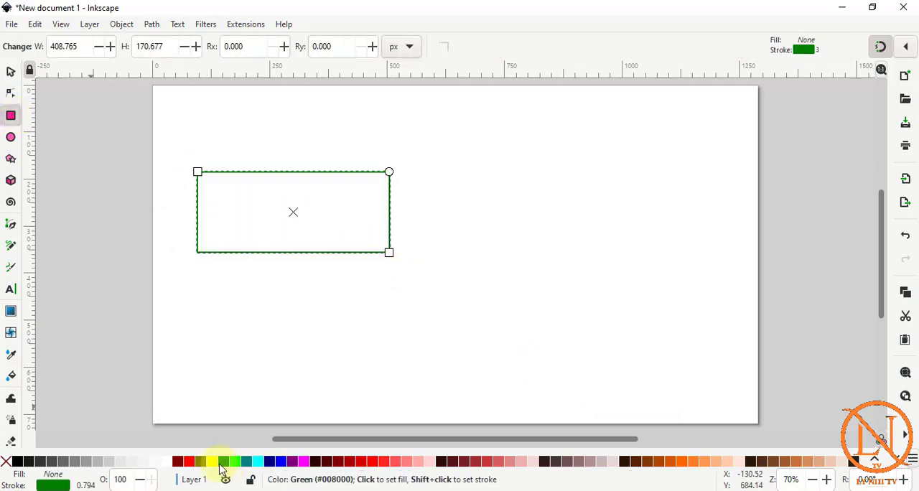
drag(212, 462, 474, 251)
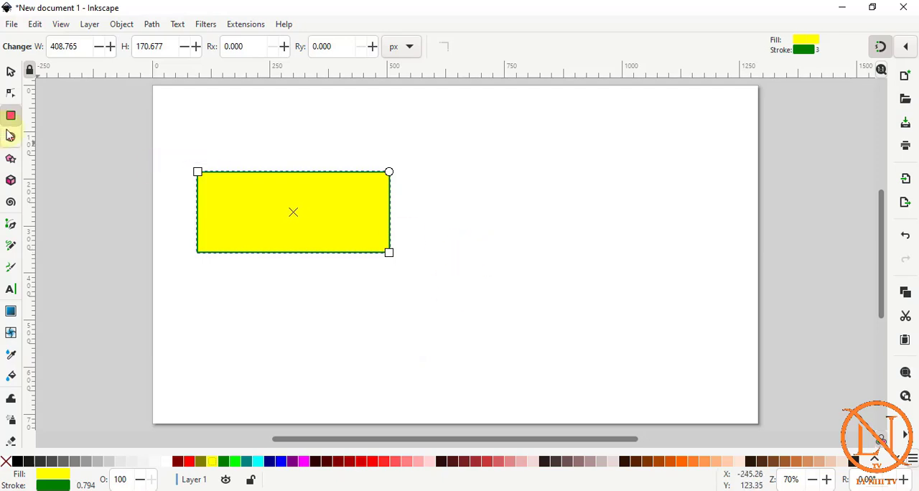
Duplicate the yellow rectangle and place the copy to its right at about X 645, Y 186 px.
right_click(304, 177)
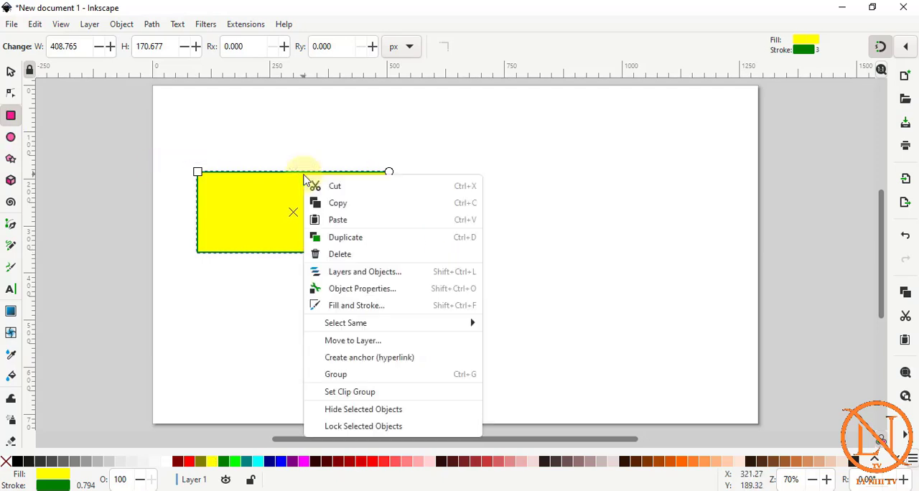
click(356, 243)
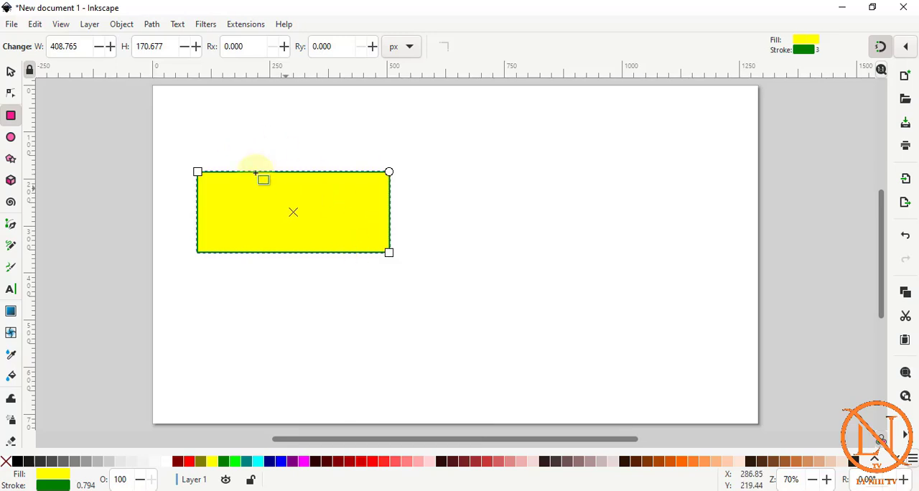
key(s)
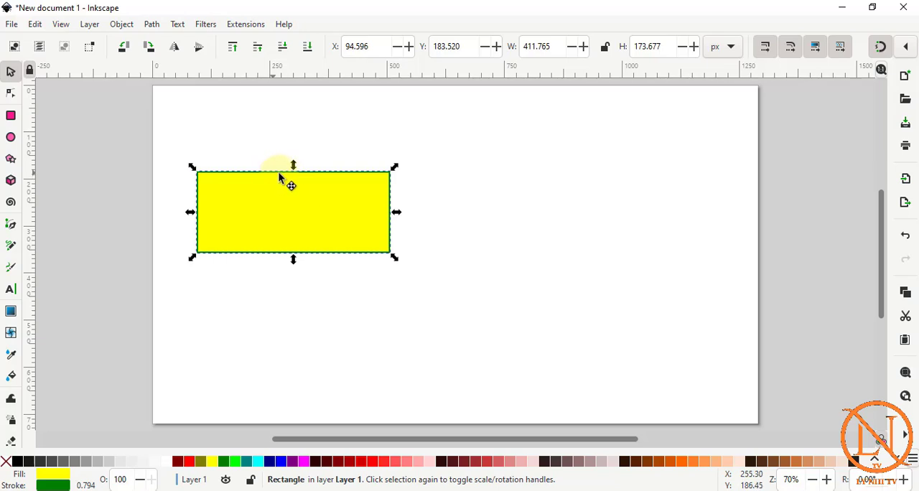
drag(278, 177, 532, 181)
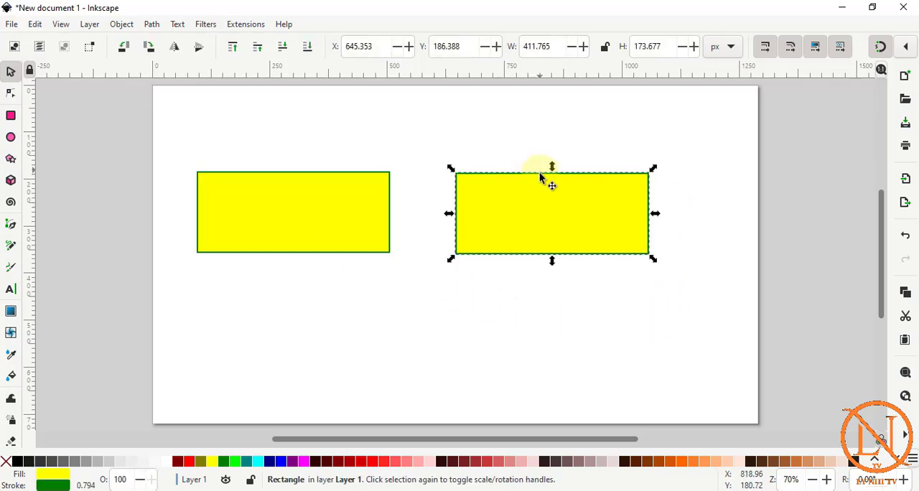
Convert the right-hand rectangle to a path with Object to Path.
click(152, 25)
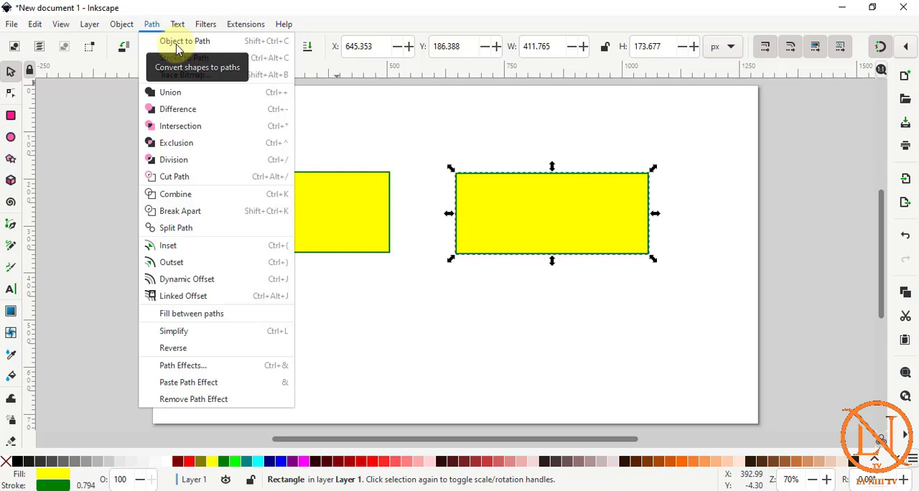
click(178, 45)
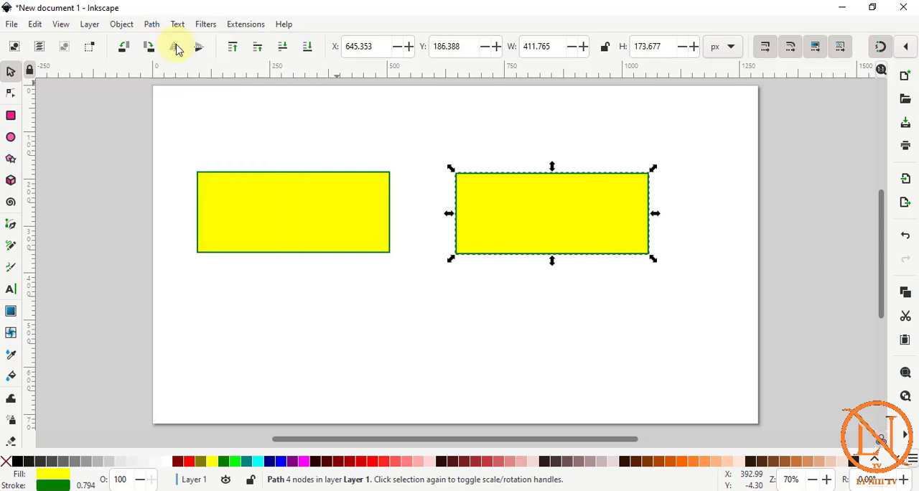
click(11, 94)
click(10, 71)
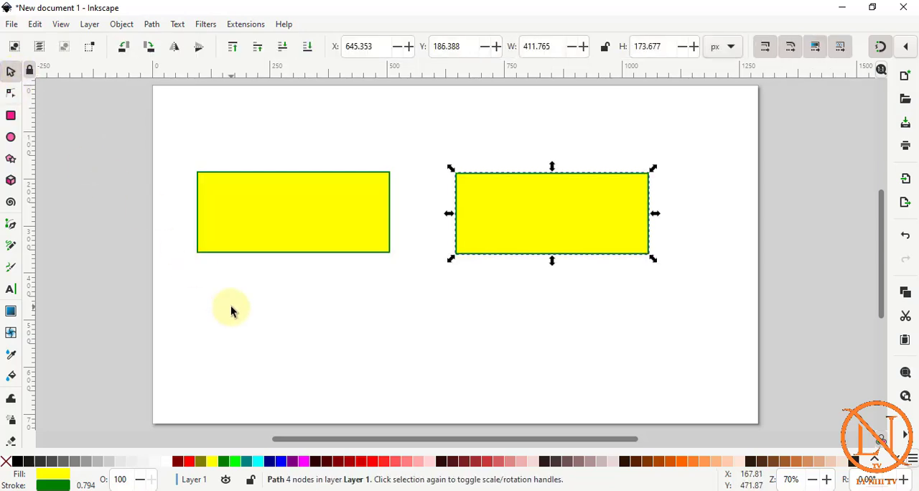
Compare the rectangle's shape handles with the converted path's nodes by showing both in the Node tool, and deselect everything.
key(ctrl+a)
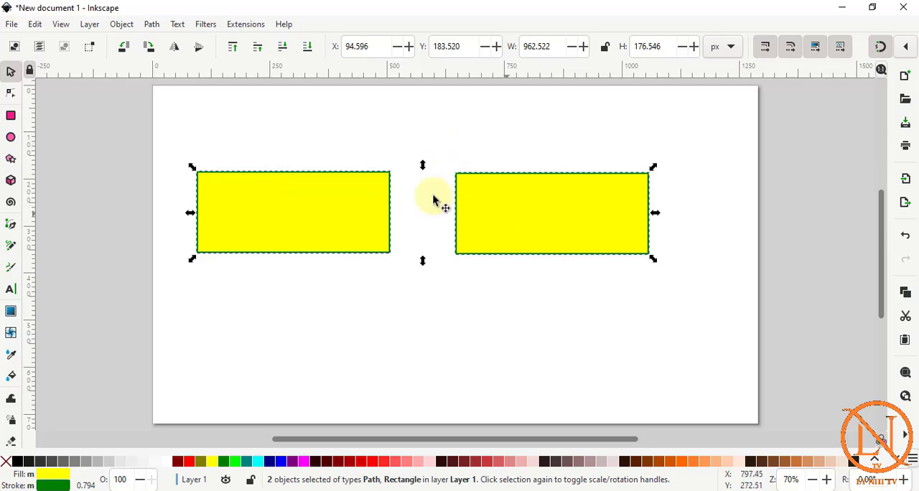
click(12, 97)
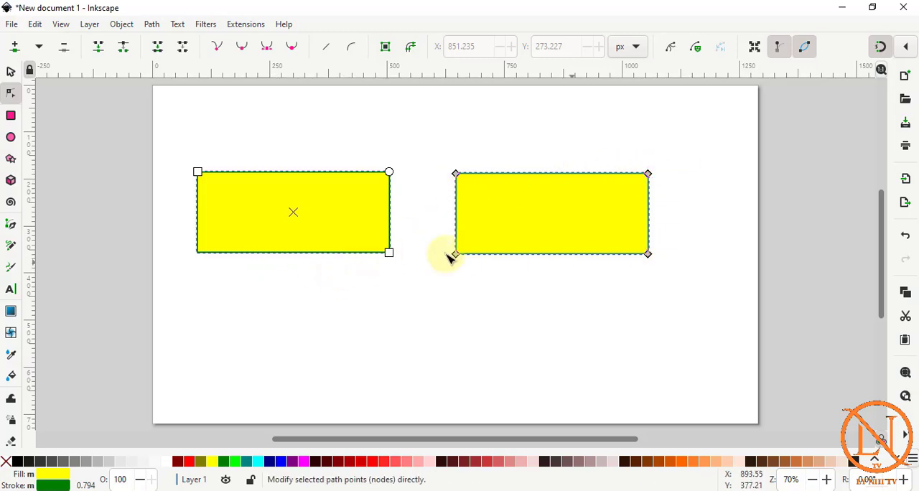
click(515, 181)
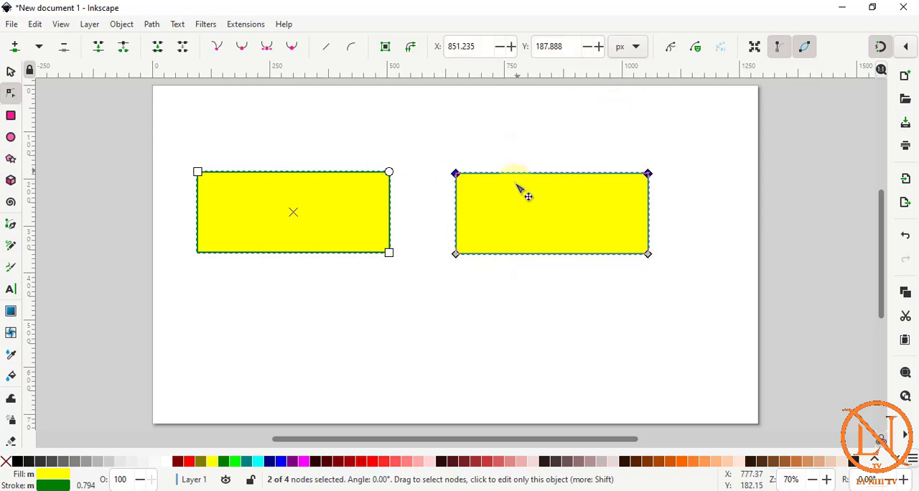
click(11, 72)
click(460, 278)
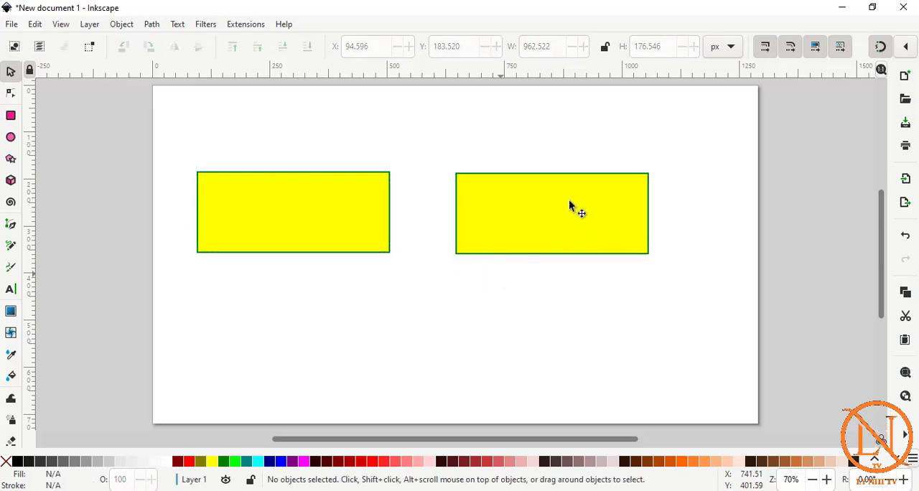
Pull the right-hand path's lower-right node far down and outward, and its upper-right node up to the page's top edge.
click(575, 205)
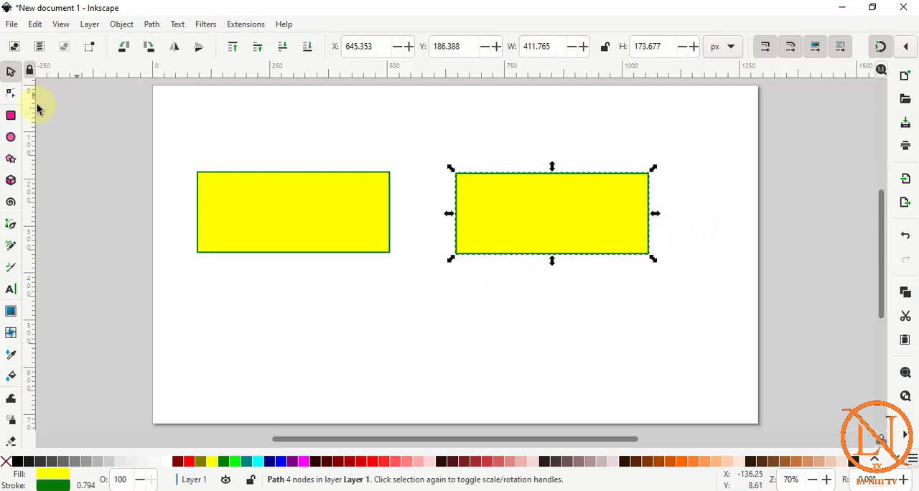
click(11, 93)
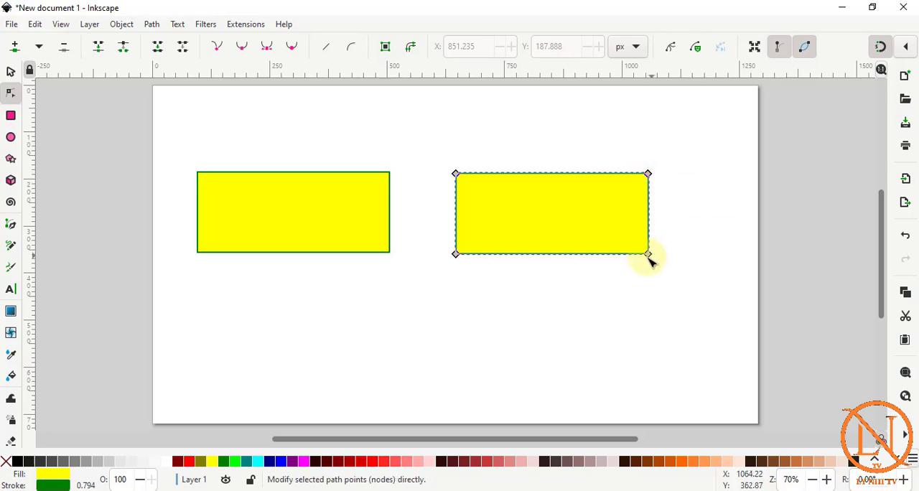
drag(649, 255, 736, 382)
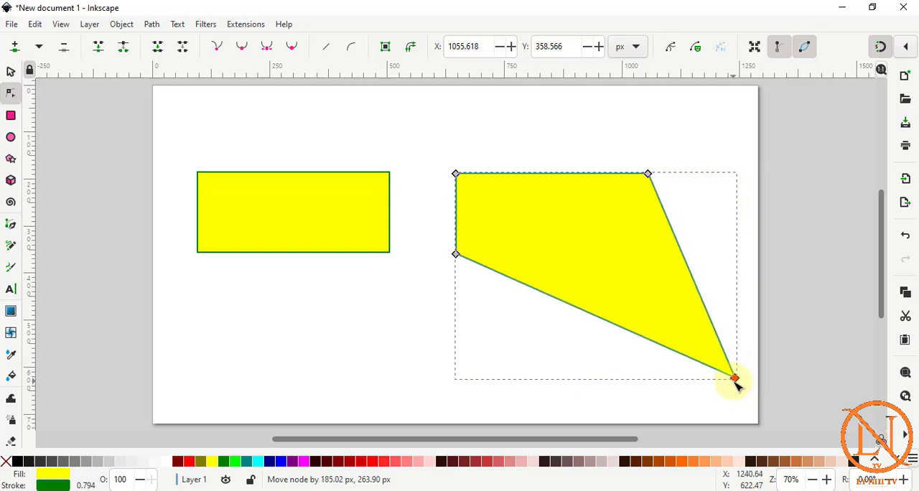
drag(648, 171, 713, 89)
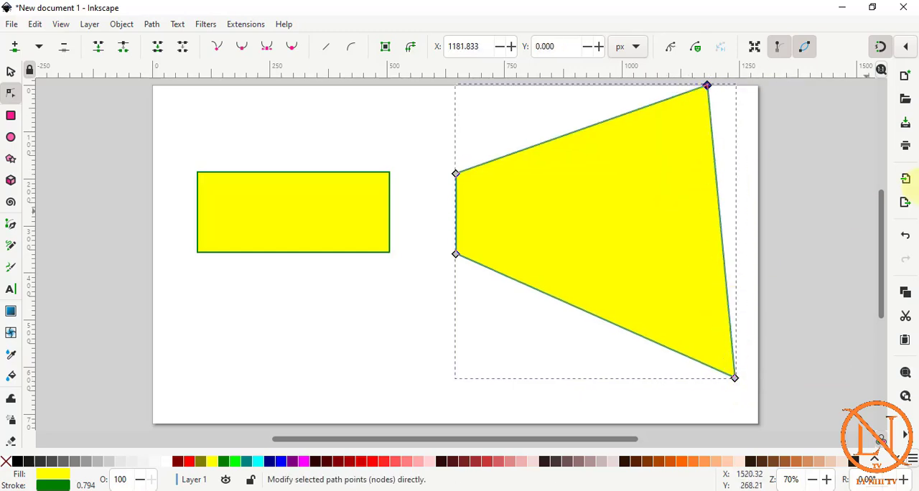
Undo the node moves on the right-hand path.
key(ctrl+z)
key(ctrl+z)
key(ctrl+z)
key(ctrl+z)
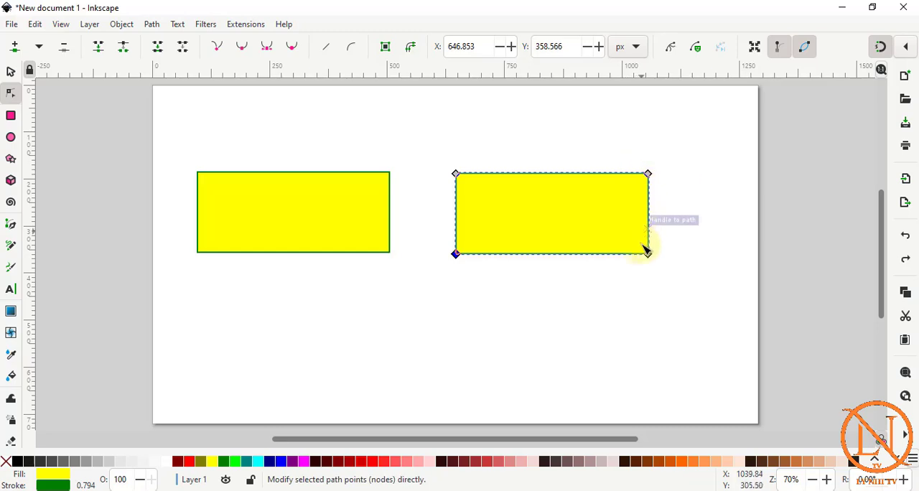
Insert a new node in the middle of the right-hand path's right edge.
click(651, 207)
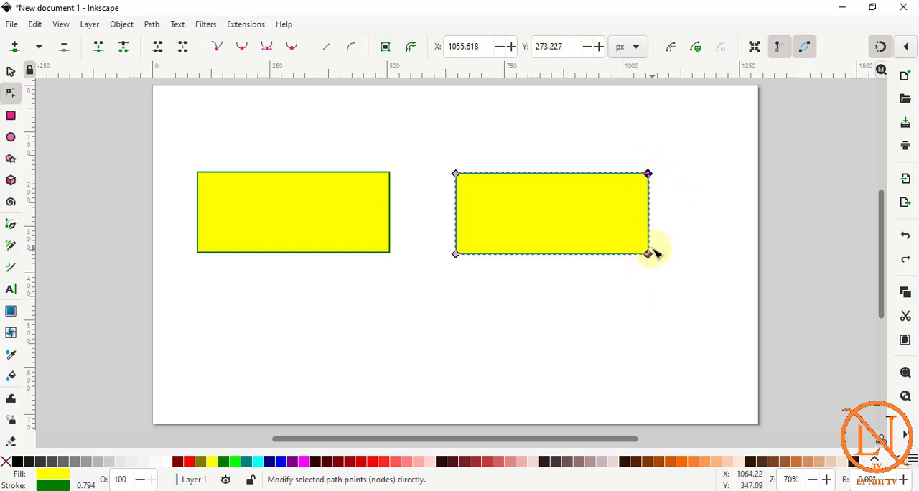
click(14, 48)
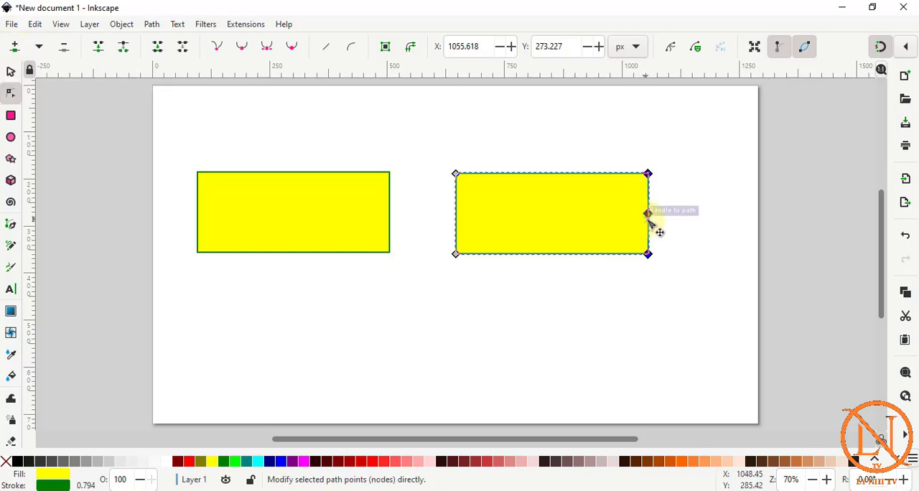
Pull the new right-edge node of the right-hand path inward, and insert a node mid-way on its left edge and pull that inward too.
key(alt)
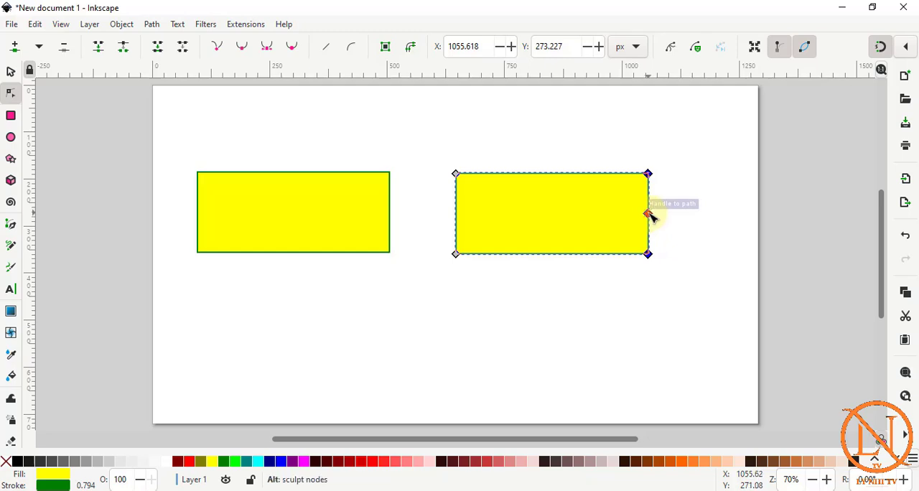
drag(648, 214, 592, 216)
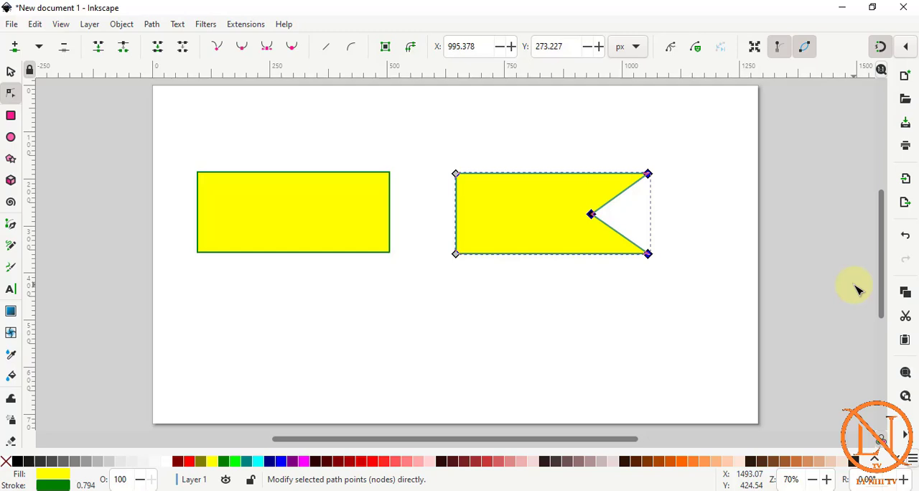
click(457, 209)
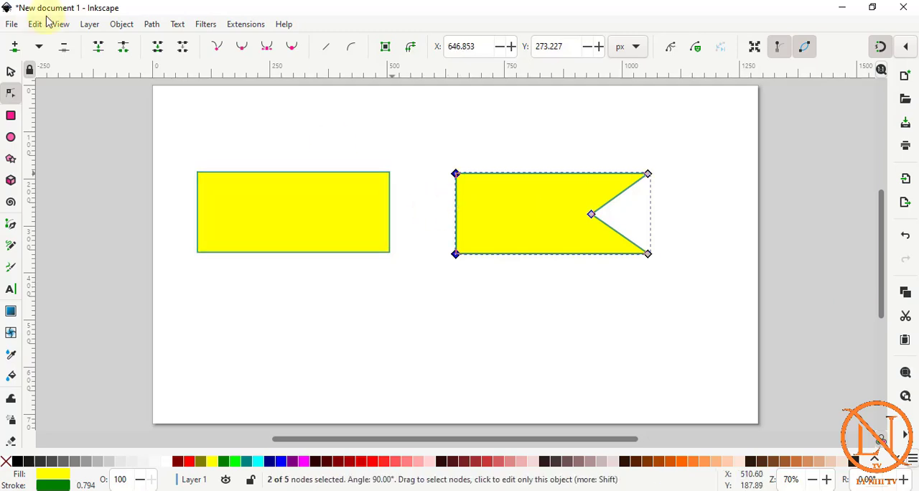
click(14, 46)
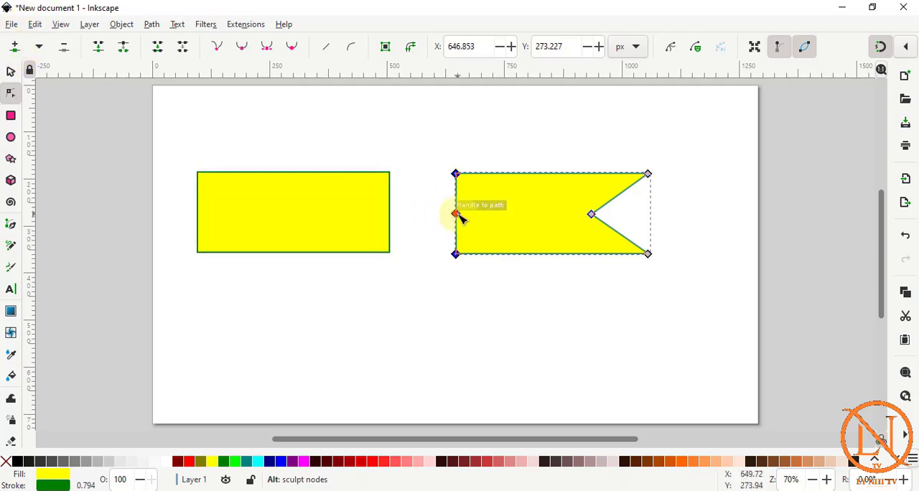
drag(460, 217, 532, 218)
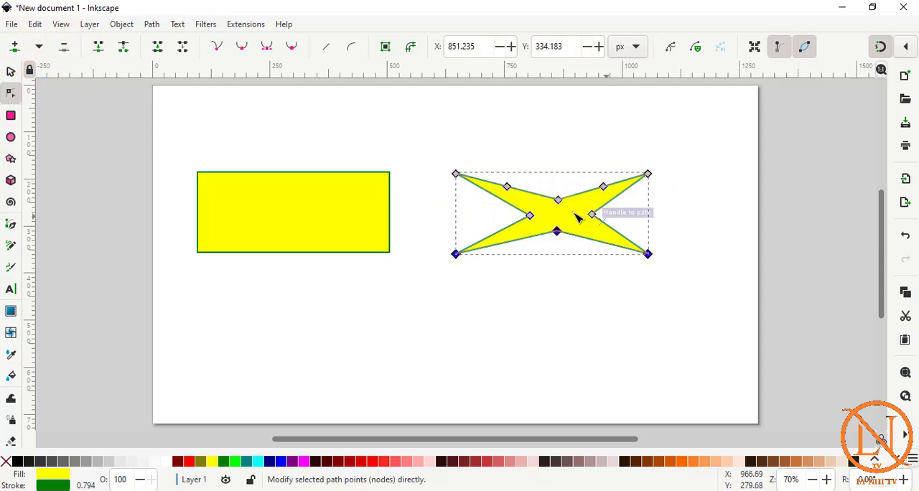
Delete the three inner nodes on the path's upper edge and the middle node on its lower edge.
click(559, 200)
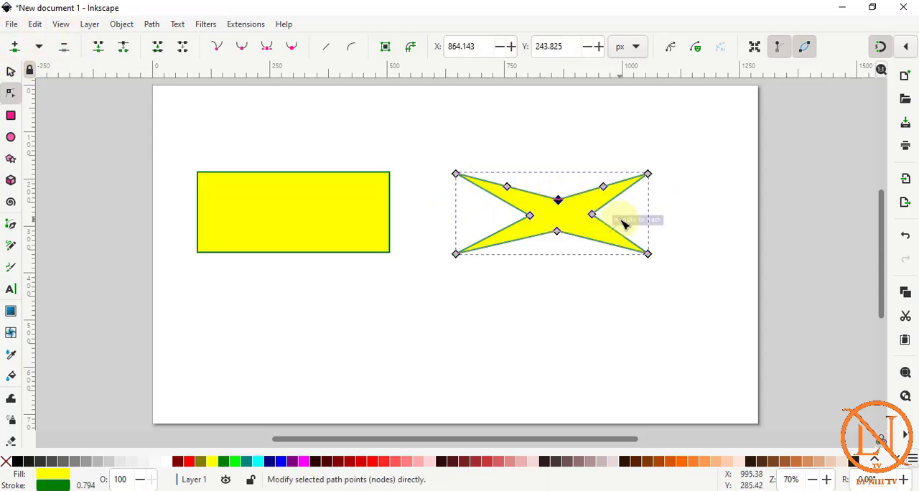
click(603, 186)
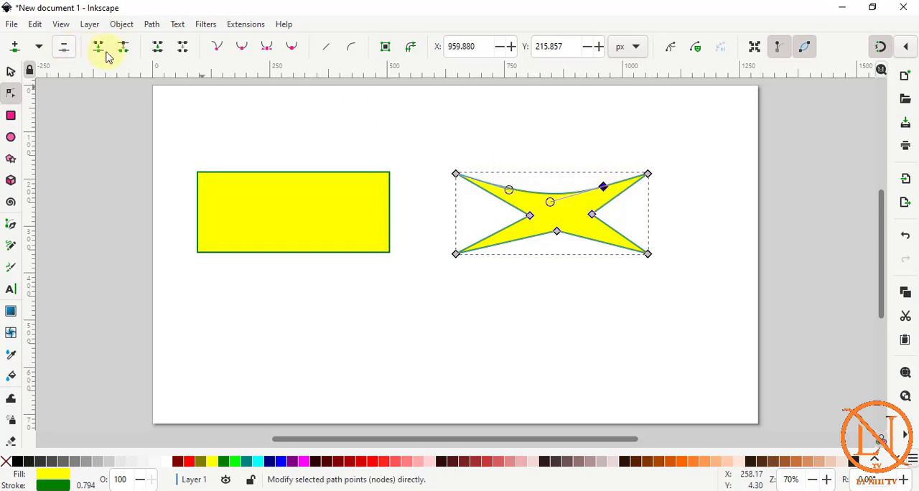
click(65, 48)
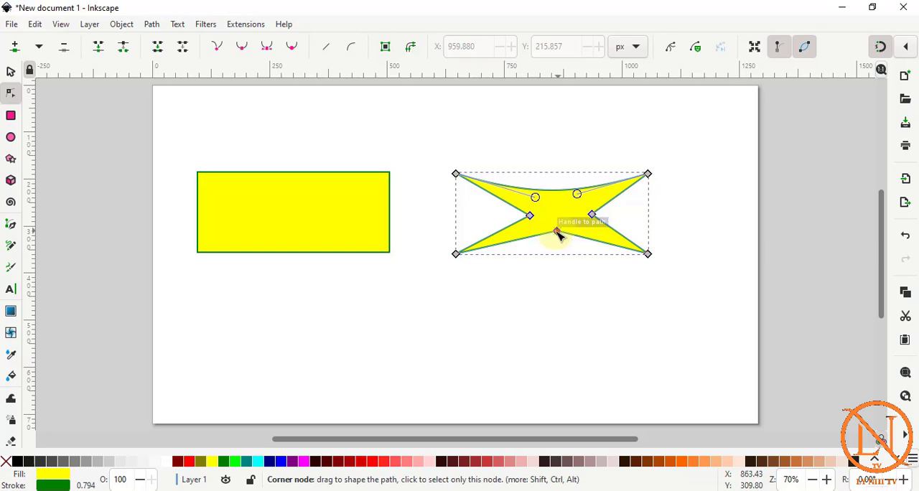
click(557, 232)
click(63, 49)
Select the rectangle and the reshaped path together and delete them.
key(s)
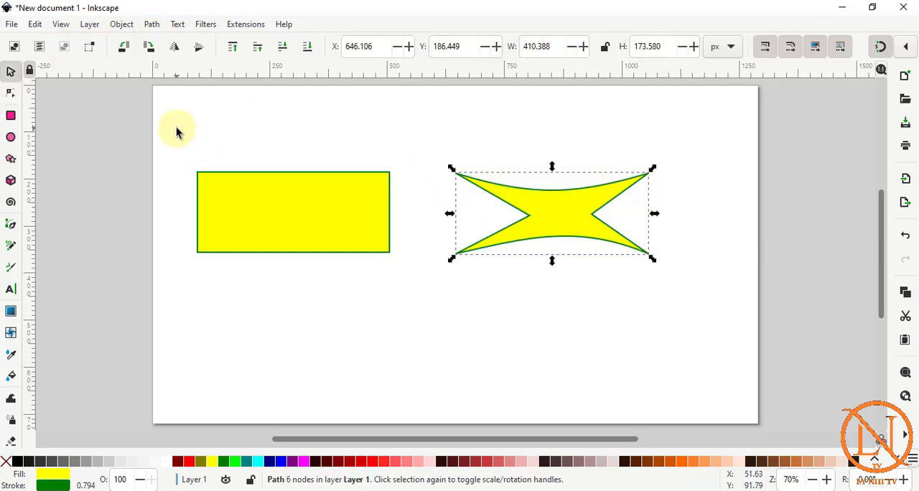
drag(175, 129, 734, 359)
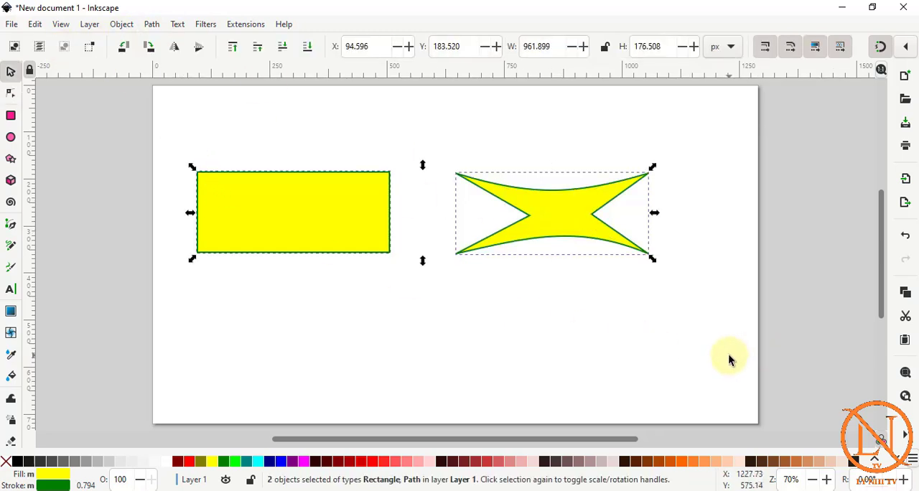
key(Delete)
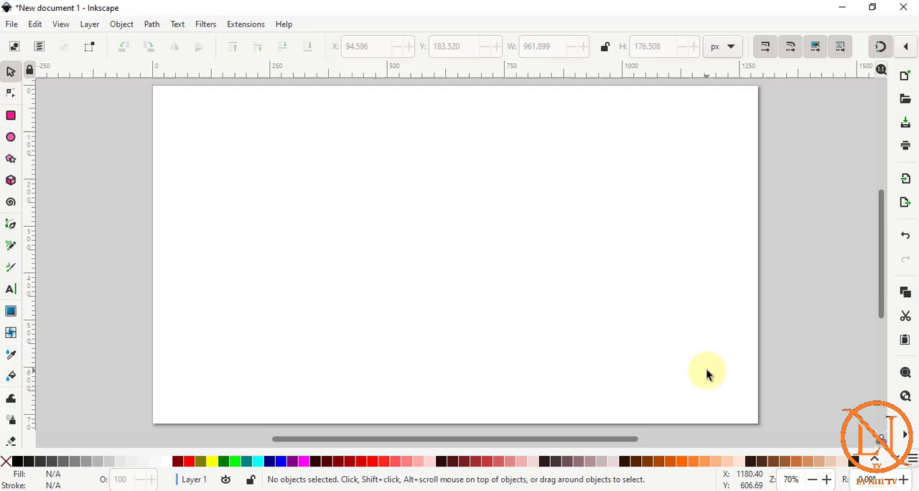
Draw an ellipse in the page's upper-left area and resize it to radii of about 265 px horizontally and 158 px vertically.
click(11, 139)
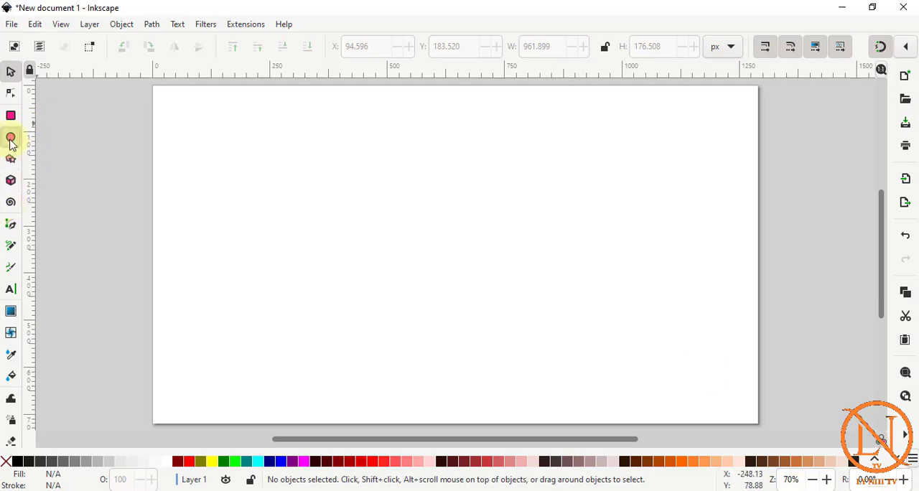
drag(225, 151, 451, 247)
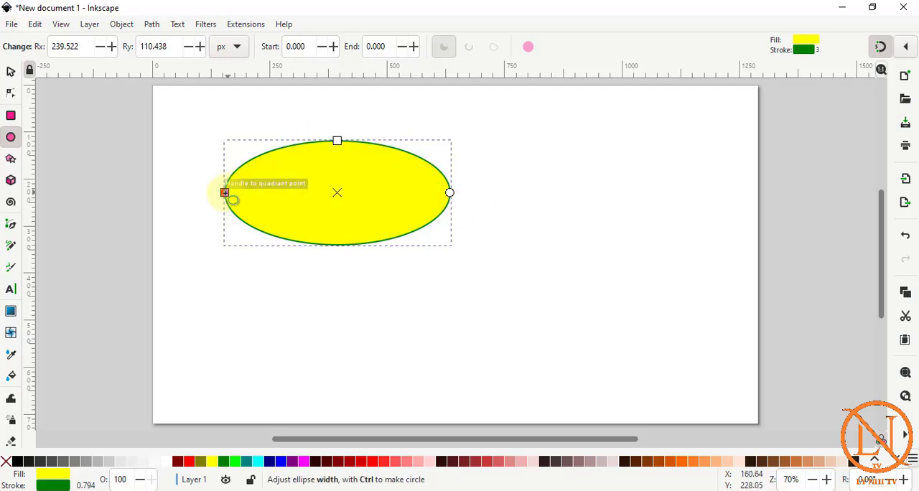
drag(225, 192, 97, 193)
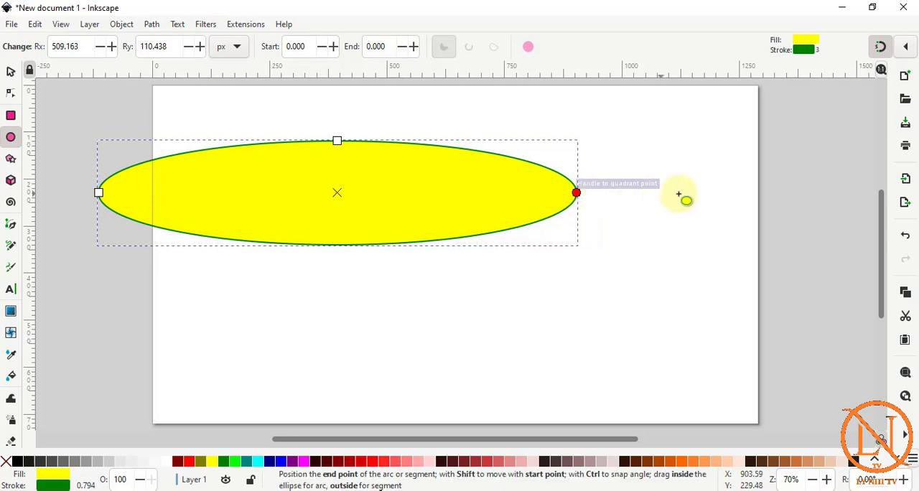
drag(343, 140, 337, 118)
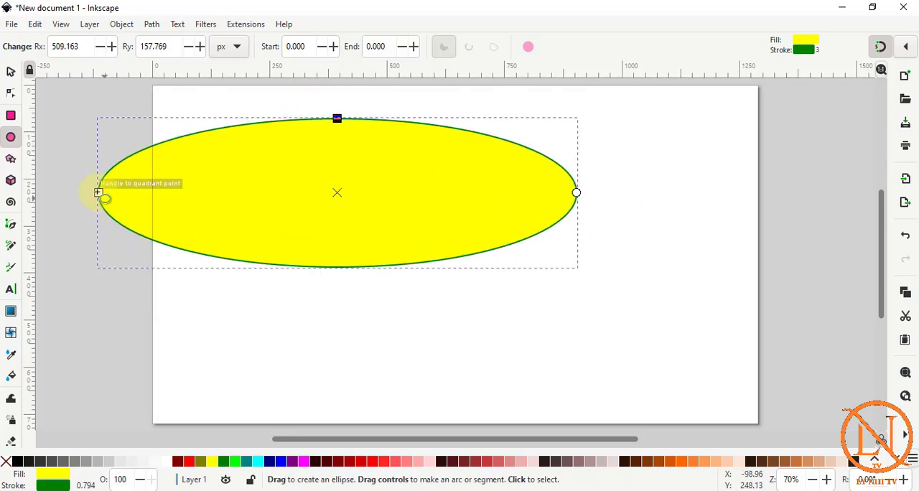
drag(98, 192, 213, 209)
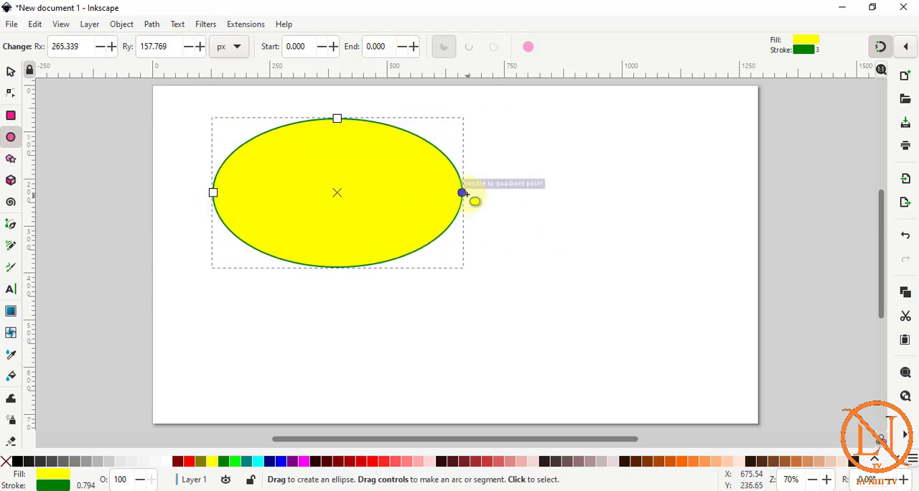
Cut the ellipse down to a narrow pie slice at its lower side by moving its arc start and end points.
drag(464, 194, 243, 299)
drag(462, 193, 450, 93)
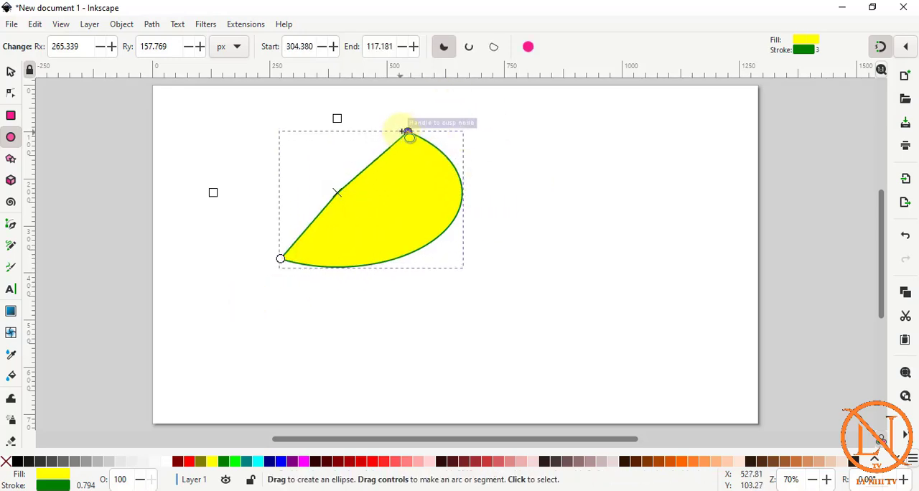
drag(404, 132, 395, 258)
Draw two more ellipse slices, upper right and lower centre of the page, and switch the lower one to arc, chord and finally whole ellipse.
mouse_move(519, 156)
mouse_down()
mouse_move(640, 263)
mouse_move(730, 249)
mouse_move(677, 138)
mouse_move(616, 139)
mouse_up()
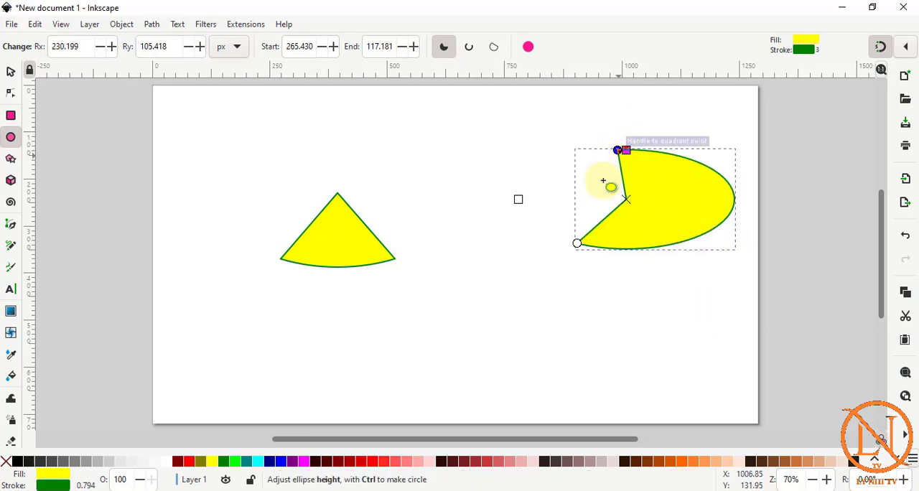
drag(310, 325, 614, 388)
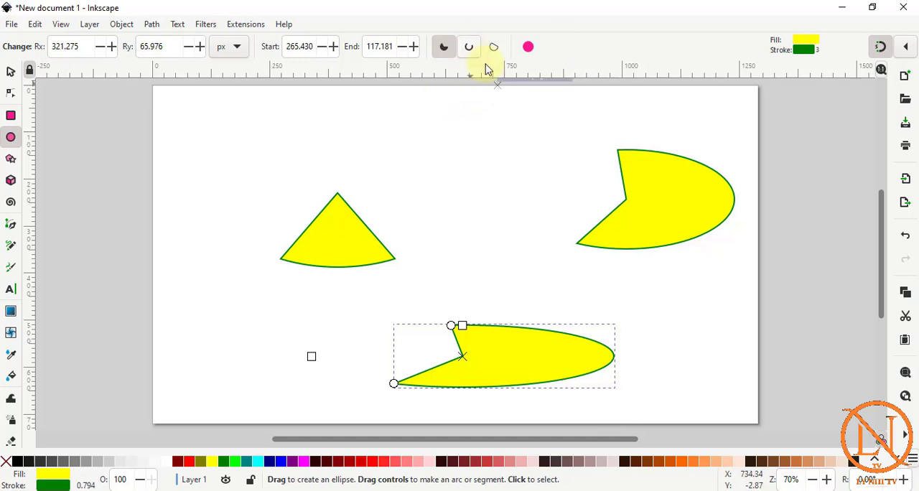
click(469, 46)
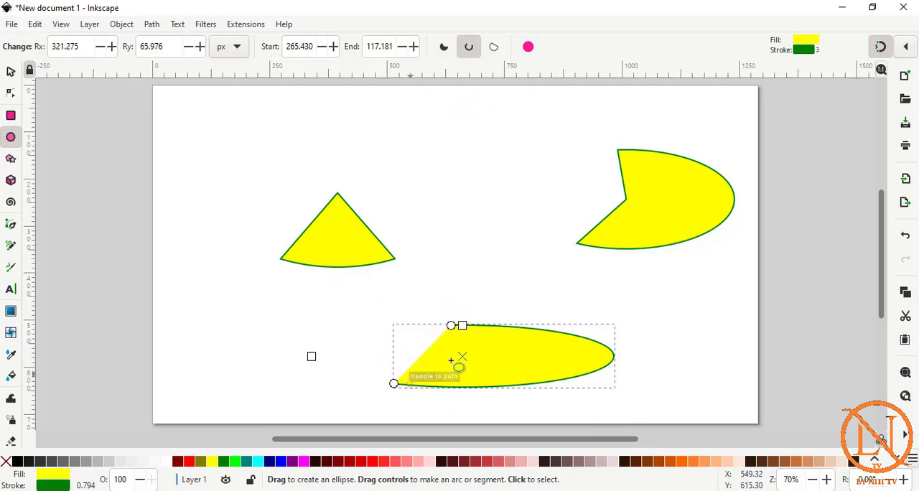
click(494, 49)
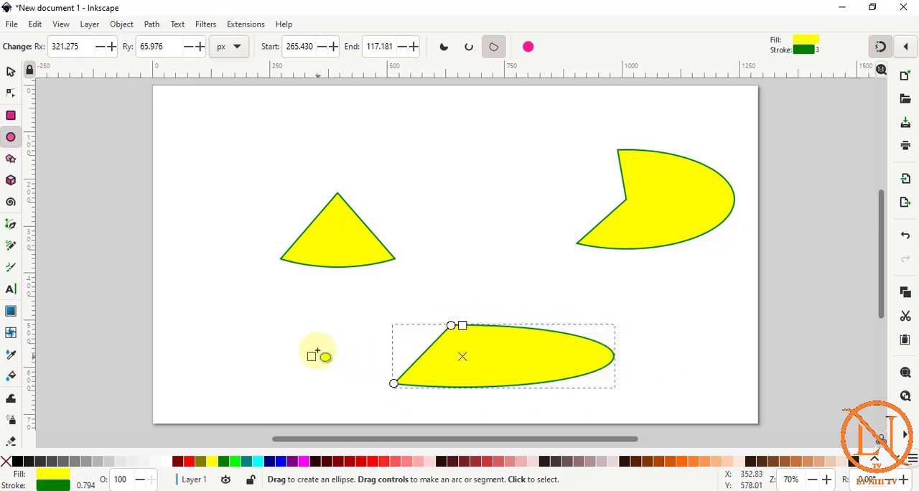
click(528, 47)
Select all three ellipse shapes and delete them.
key(s)
key(ctrl+a)
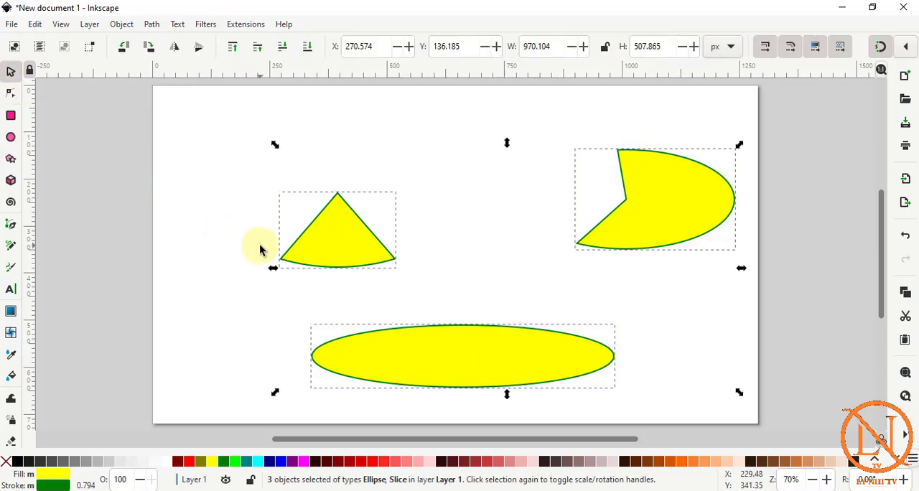
key(Delete)
Draw a whole circle about 248 px across with a constrained 1:1 ratio, and a second circle about 290 px across beside it.
key(e)
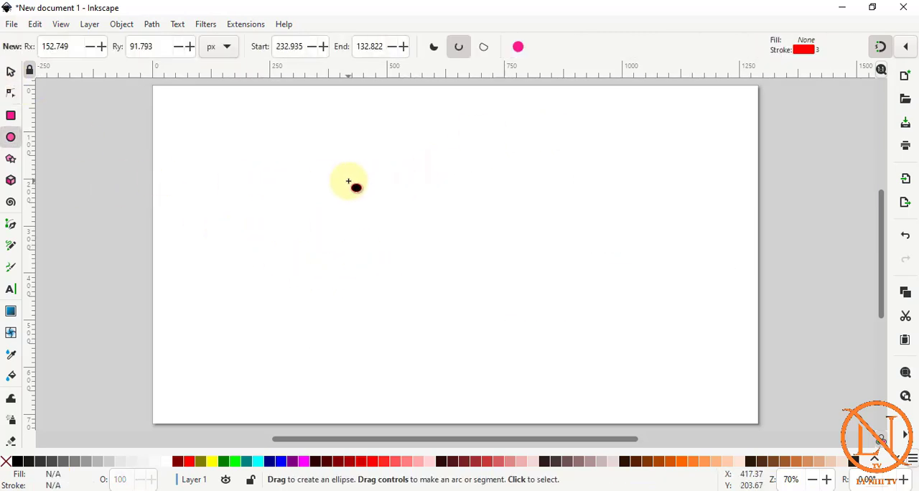
key(ctrl)
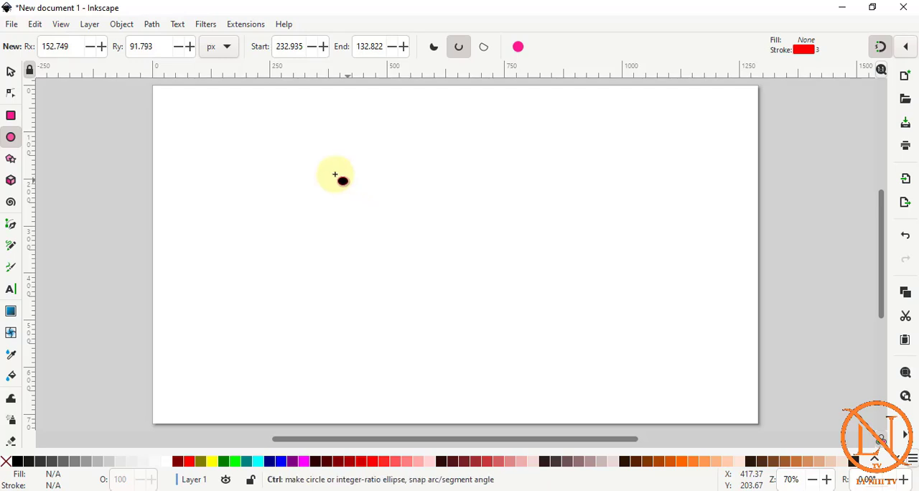
drag(300, 147, 425, 263)
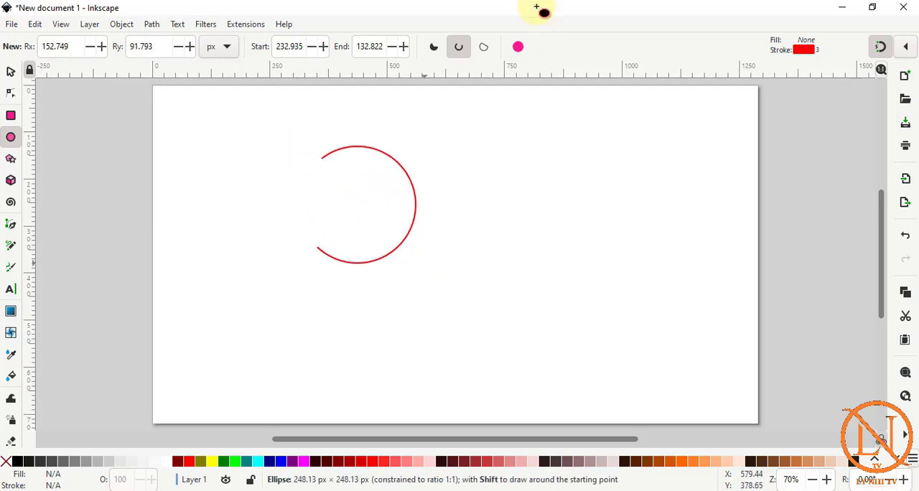
click(528, 47)
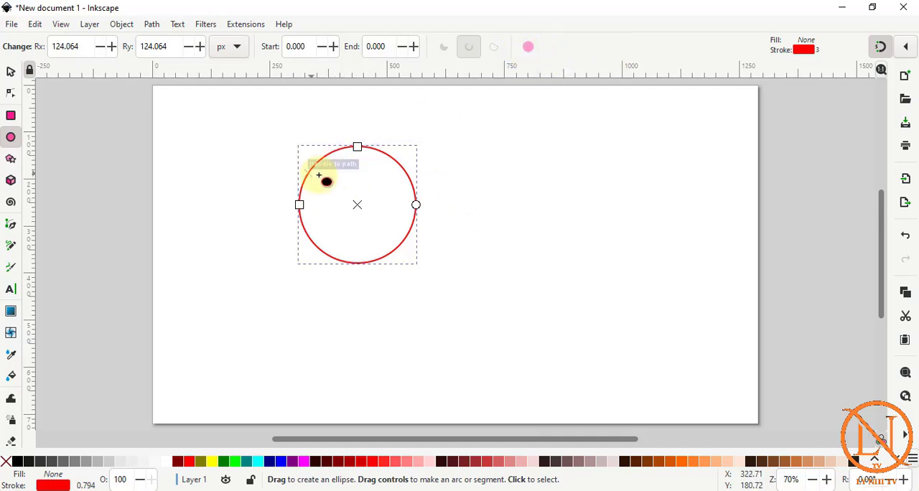
drag(486, 155, 640, 288)
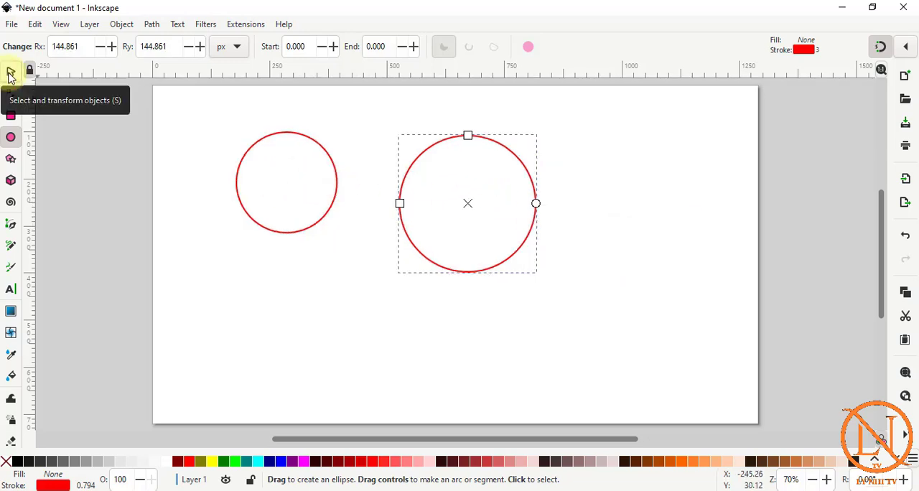
Lock the width-to-height proportion and set the right-hand circle's width to 300 px.
click(11, 72)
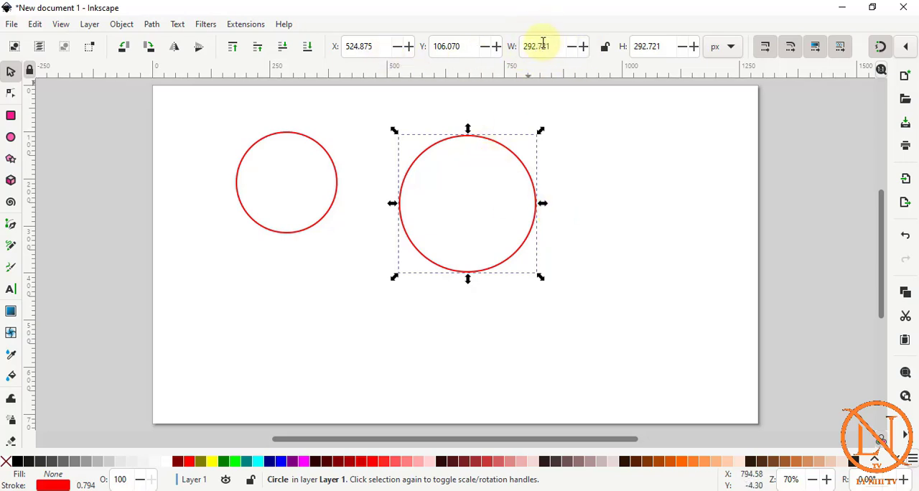
click(606, 48)
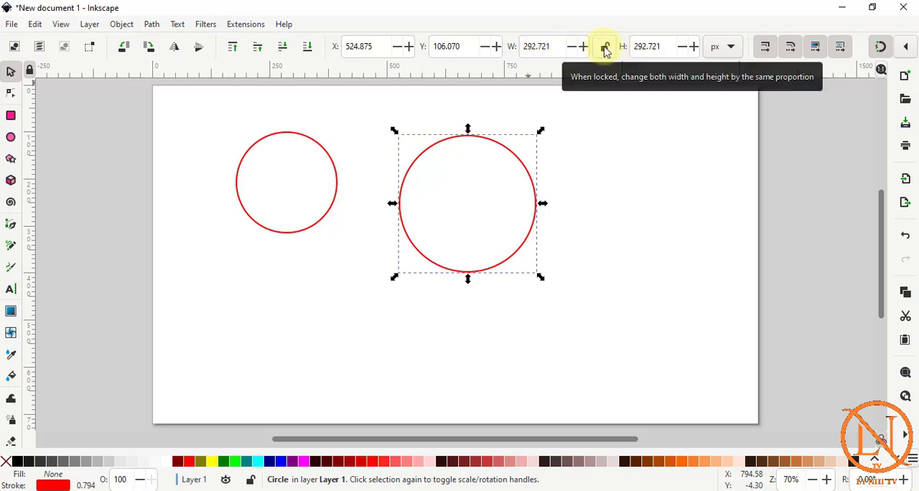
click(606, 48)
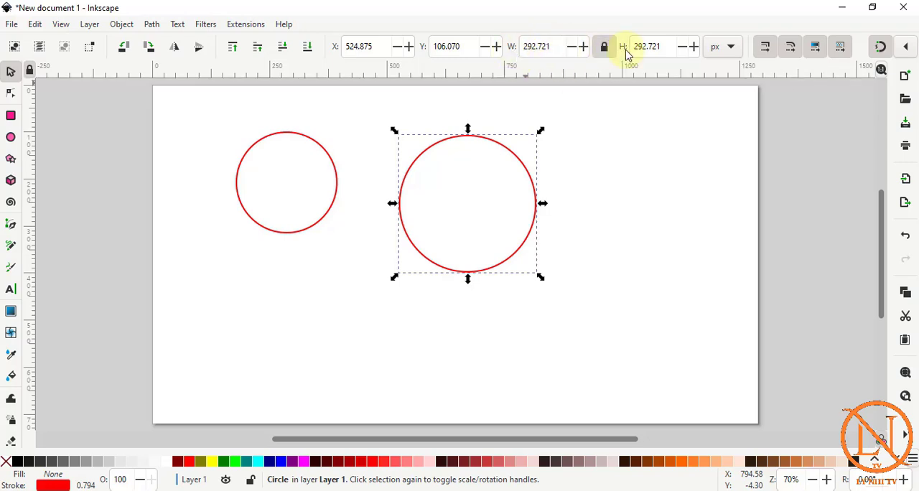
double_click(548, 45)
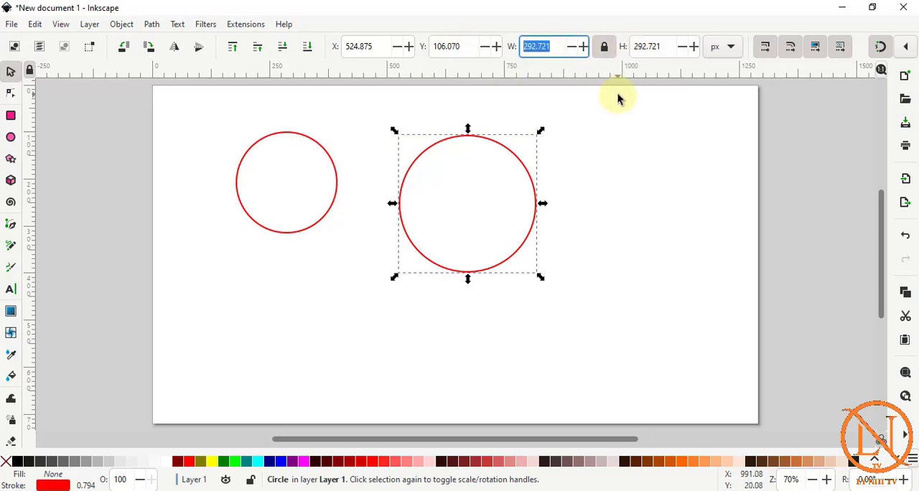
text(300)
key(Return)
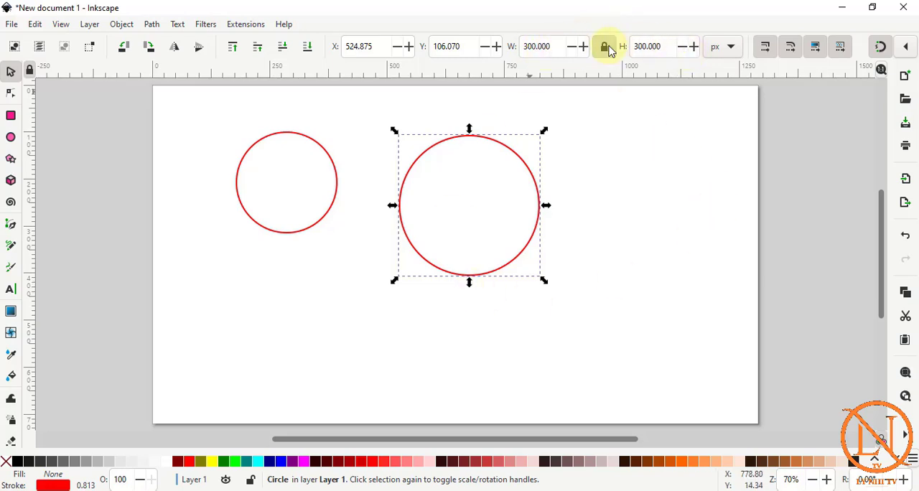
Nudge the larger circle slightly up and inward, and delete both circles.
drag(497, 142, 492, 139)
click(319, 192)
key(ctrl+a)
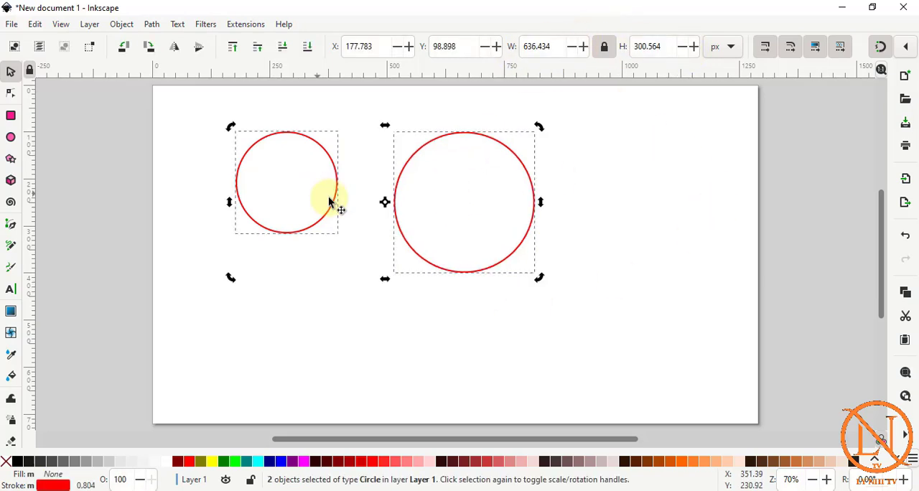
key(Delete)
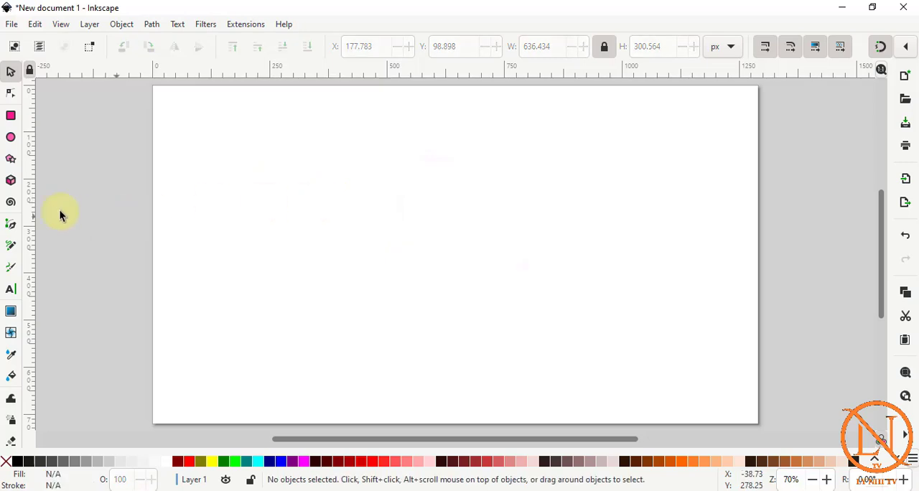
Draw a five-pointed star near the page's upper edge, fill it yellow, and move it toward the middle of the page.
click(11, 161)
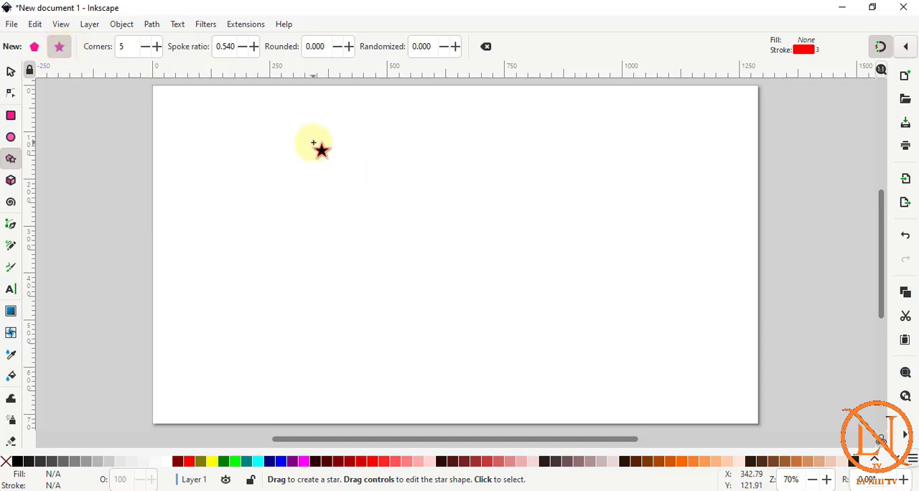
mouse_move(313, 144)
mouse_down()
mouse_move(402, 236)
mouse_move(353, 204)
mouse_move(349, 177)
mouse_move(349, 191)
mouse_up()
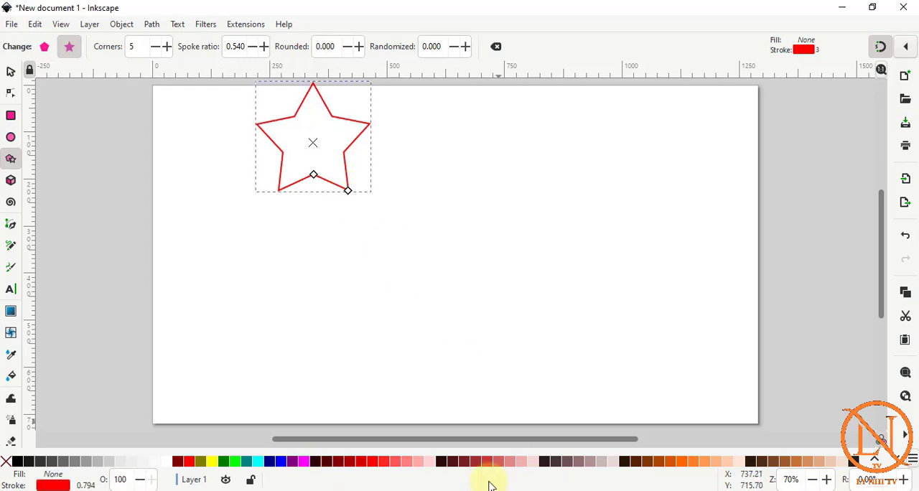
click(213, 461)
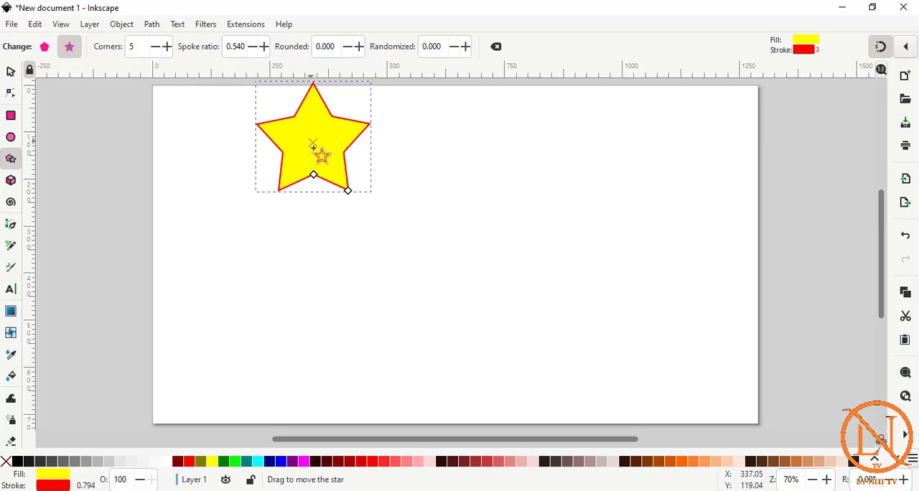
drag(314, 147, 427, 209)
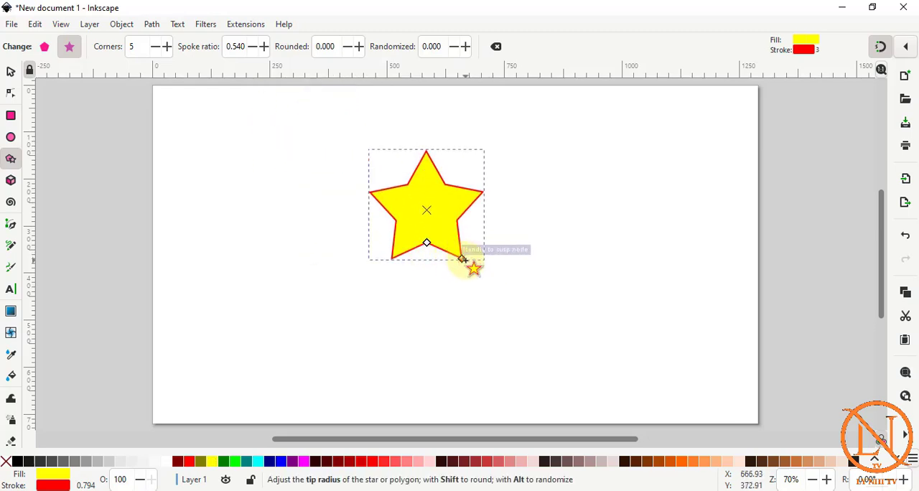
Lengthen the star's tips, try twisting its inner points outward, undo that twist, and adjust the inner points to a 0.309 spoke ratio.
drag(464, 258, 494, 297)
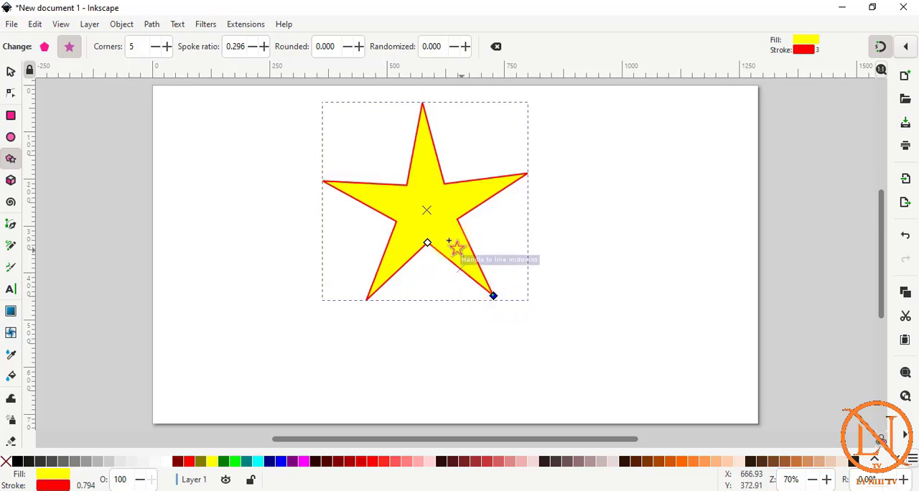
drag(428, 244, 323, 185)
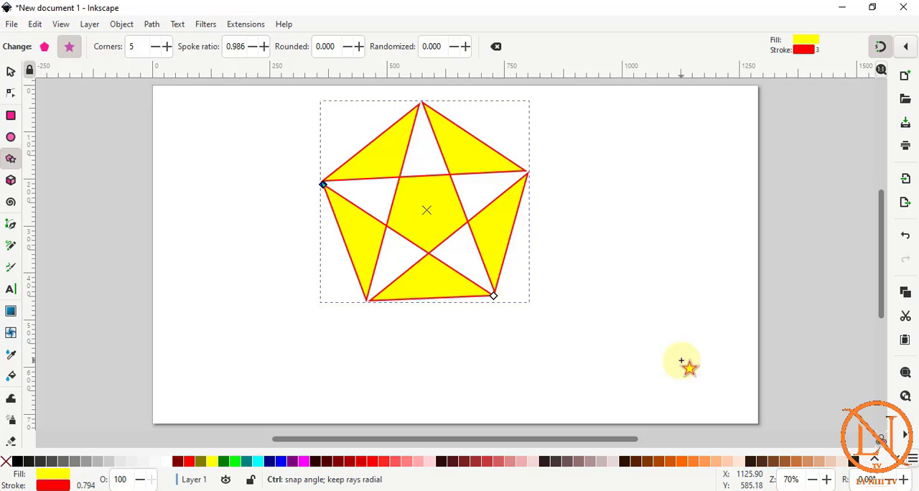
key(ctrl+z)
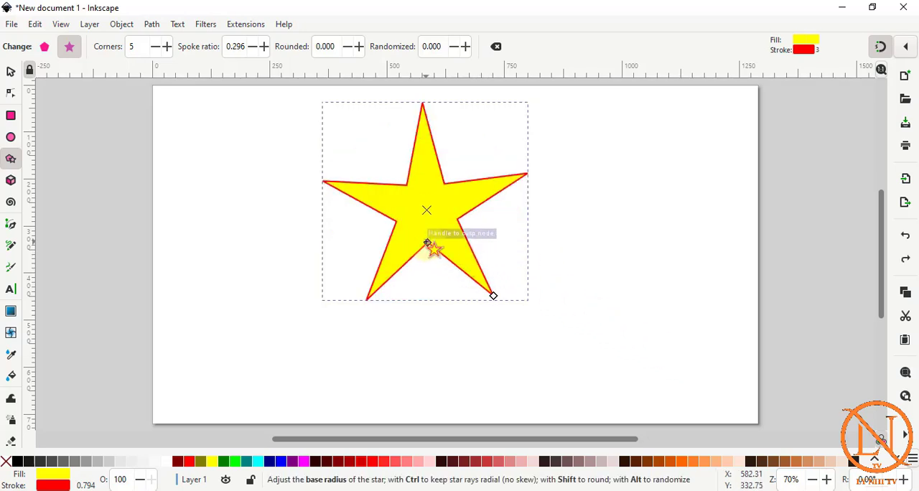
drag(427, 244, 428, 244)
Set the star's number of corners to 10.
click(144, 49)
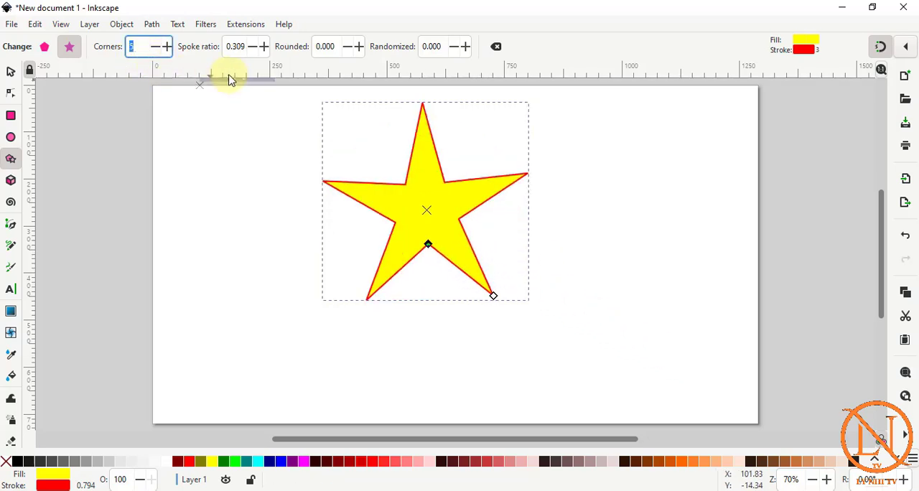
click(166, 47)
click(166, 47)
click(166, 46)
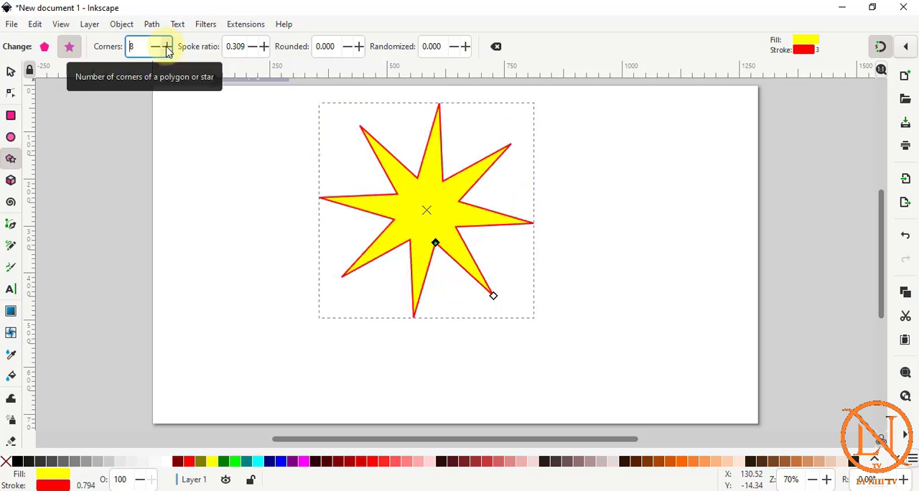
click(167, 47)
click(167, 47)
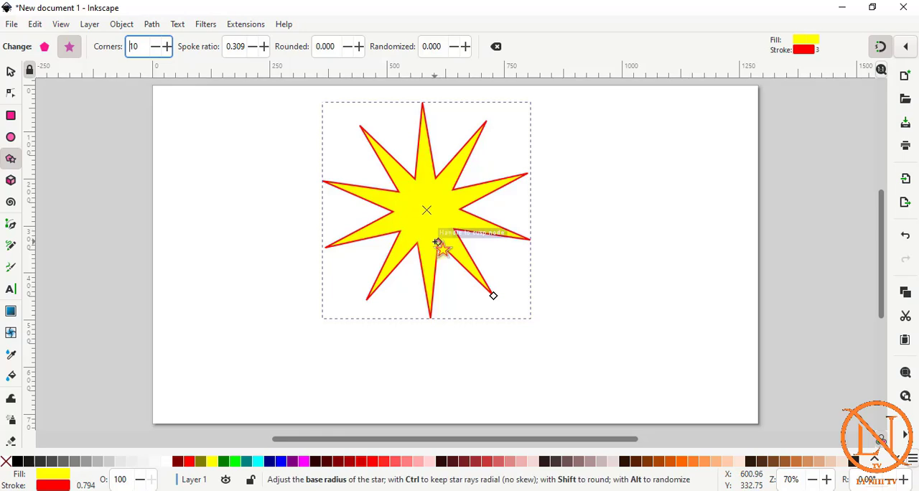
Skew the star's rays slightly by shifting the inner points, and set the spoke ratio to 0.412.
mouse_move(438, 242)
mouse_down()
mouse_move(442, 262)
mouse_move(431, 249)
mouse_up()
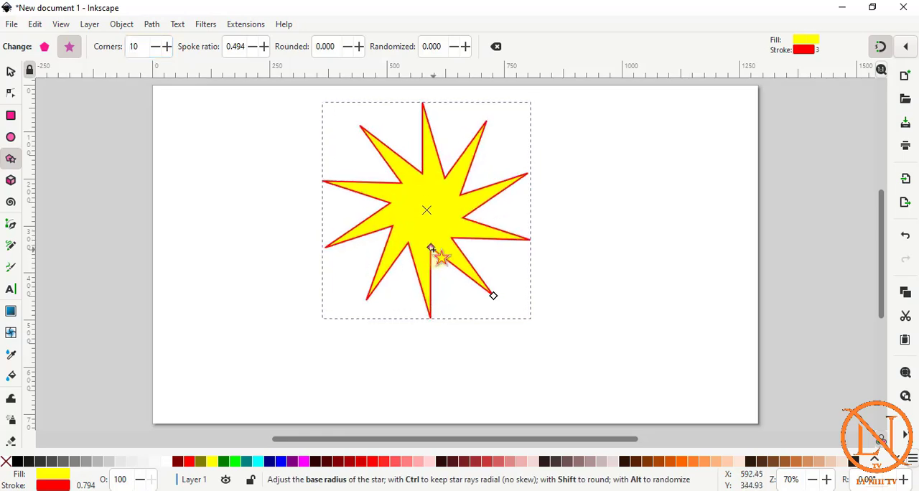
click(264, 46)
click(265, 46)
click(264, 46)
click(265, 46)
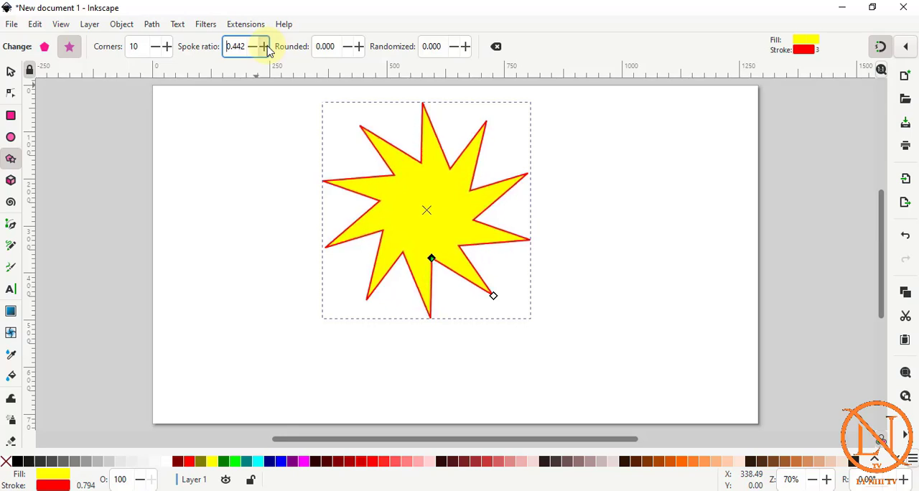
click(253, 47)
click(253, 48)
click(253, 48)
click(253, 47)
click(253, 47)
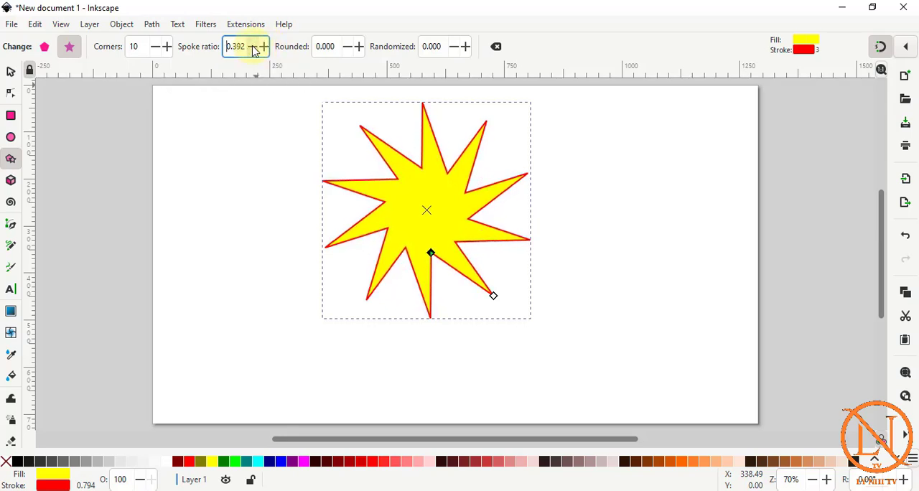
click(264, 46)
click(263, 46)
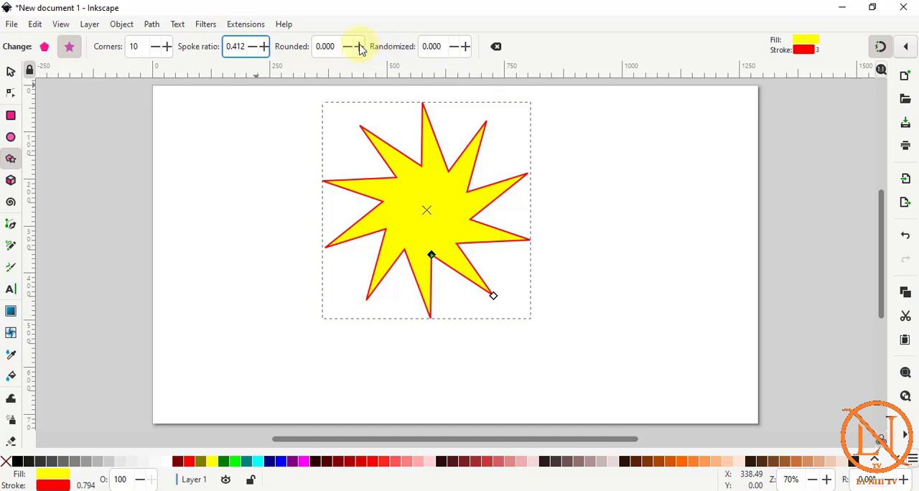
Set the star's Rounded value to 0.230 and its Randomized value to 0.015.
click(360, 47)
click(359, 47)
click(360, 47)
click(360, 47)
click(360, 48)
click(360, 47)
click(360, 48)
click(360, 47)
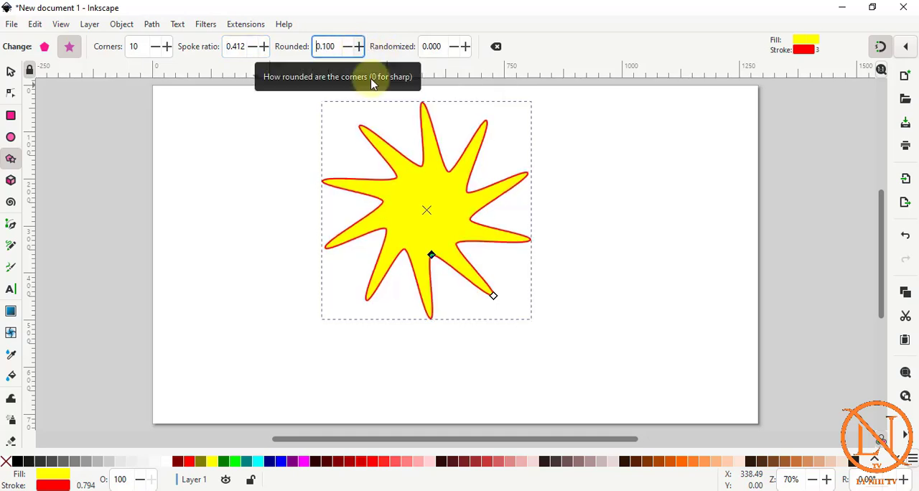
click(359, 47)
click(358, 46)
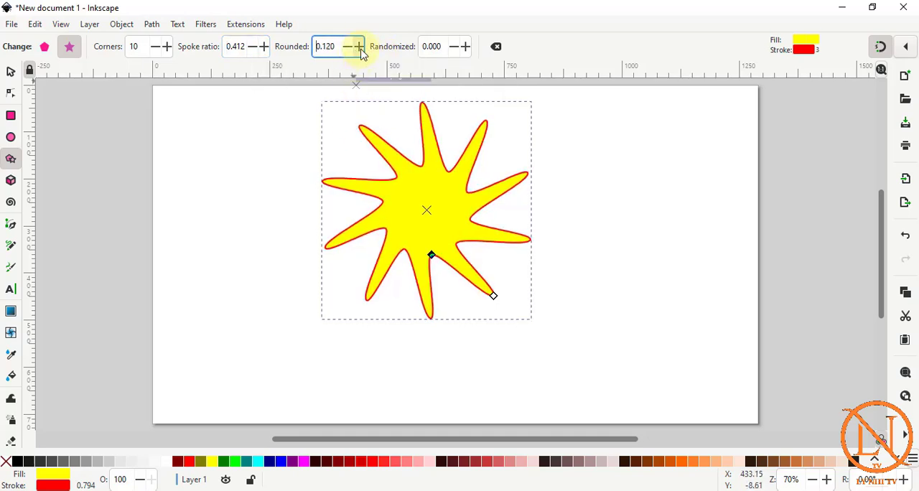
click(358, 47)
click(359, 46)
click(358, 46)
click(358, 46)
click(358, 47)
click(360, 47)
click(360, 47)
click(360, 48)
click(359, 48)
click(359, 47)
click(360, 47)
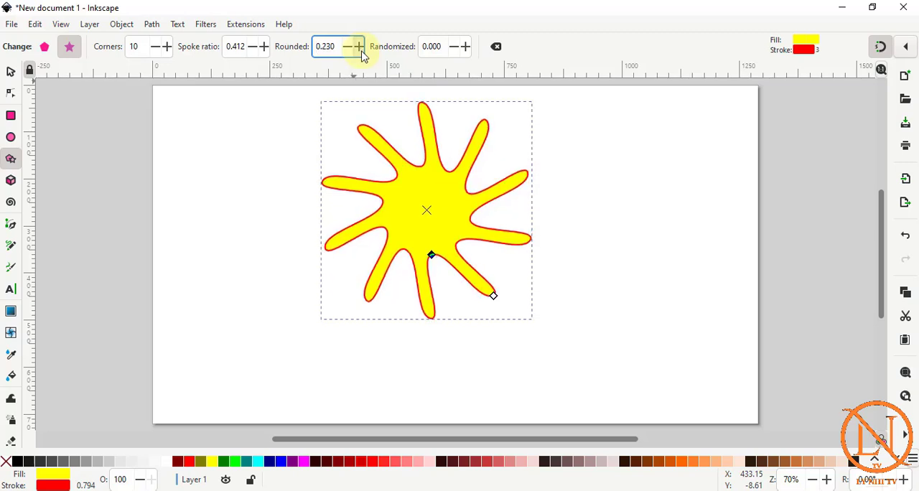
click(466, 48)
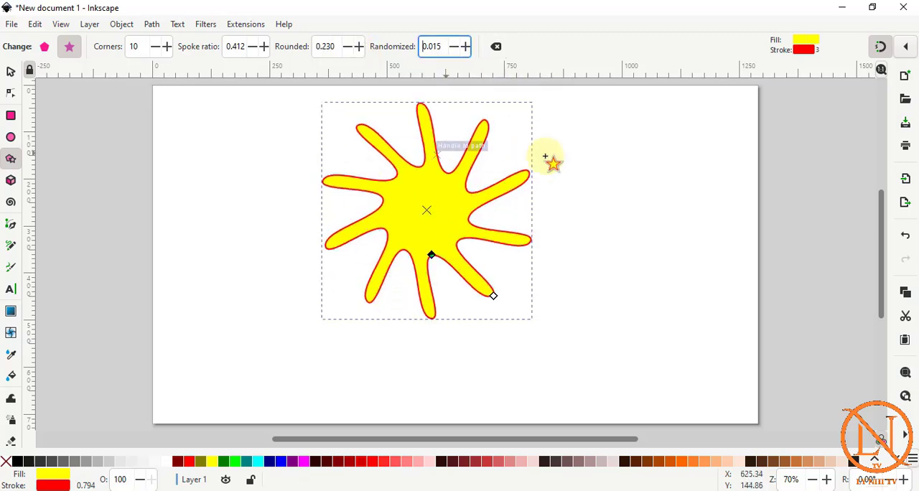
Reset the star's parameters to their defaults and delete the star.
click(497, 46)
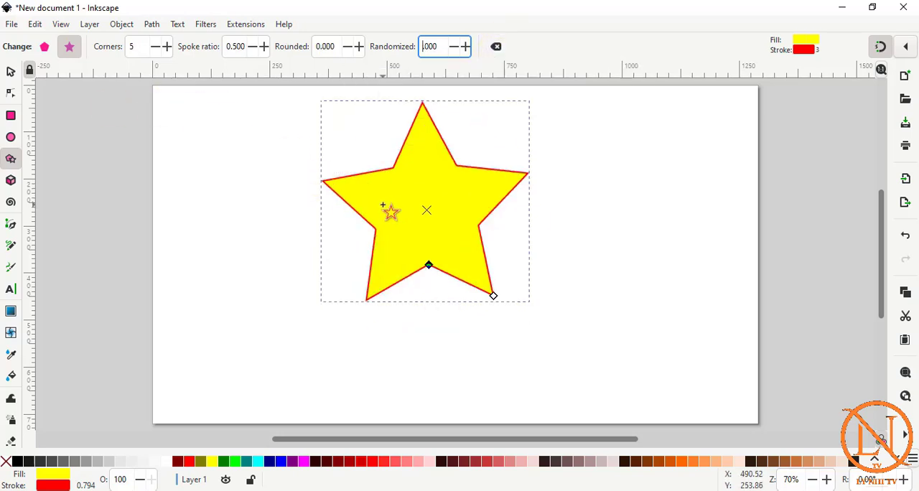
click(10, 72)
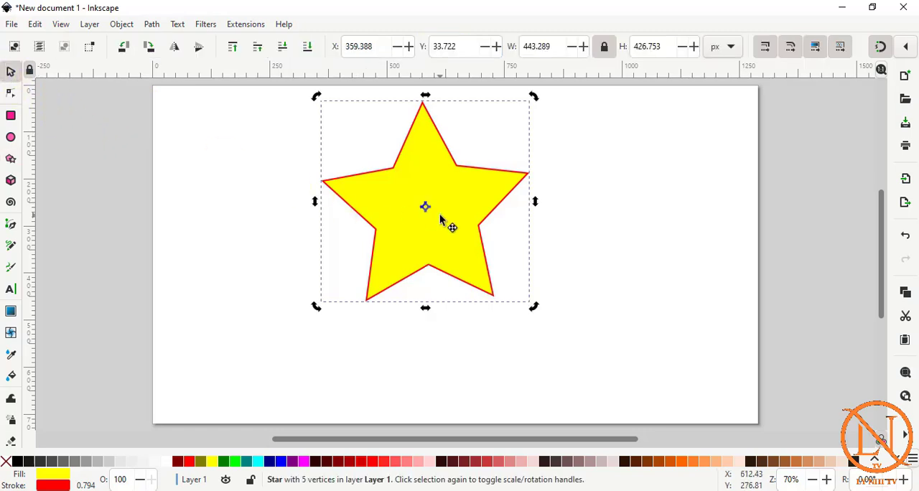
key(Delete)
Switch the star tool to polygon mode and draw a five-cornered polygon near the middle of the page.
key(shift+F9)
click(34, 46)
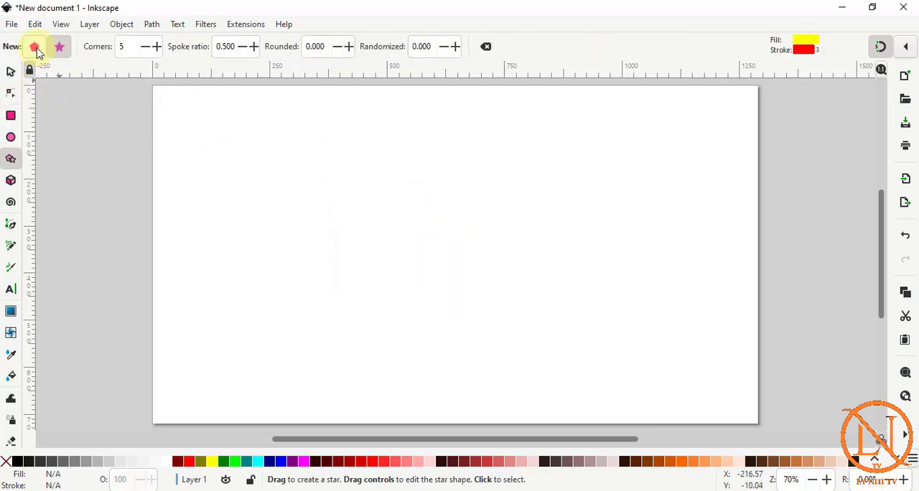
drag(343, 153, 438, 222)
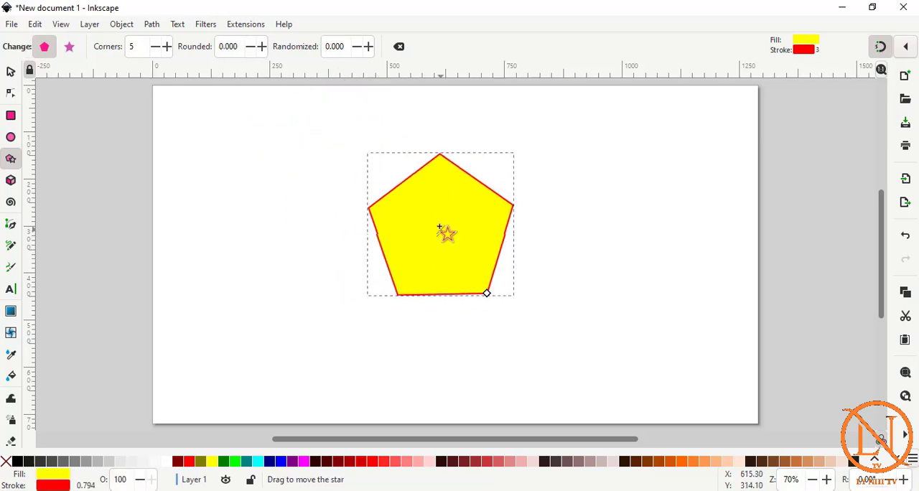
Set the polygon's corners to 8 and enlarge it by pulling its corner handle outward.
click(166, 47)
click(167, 46)
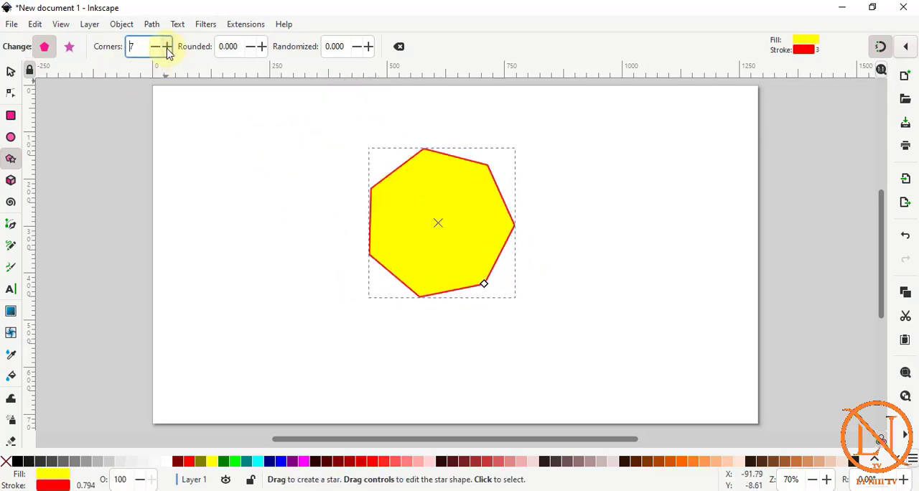
click(166, 47)
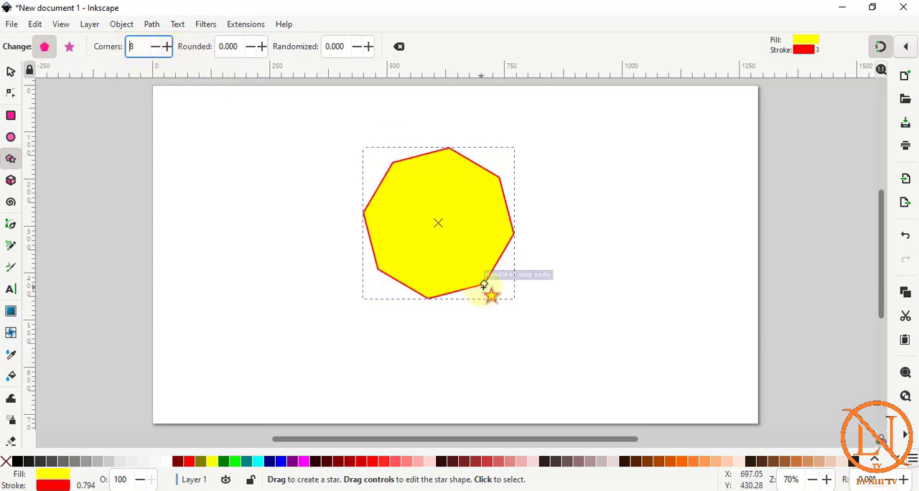
drag(484, 285, 513, 311)
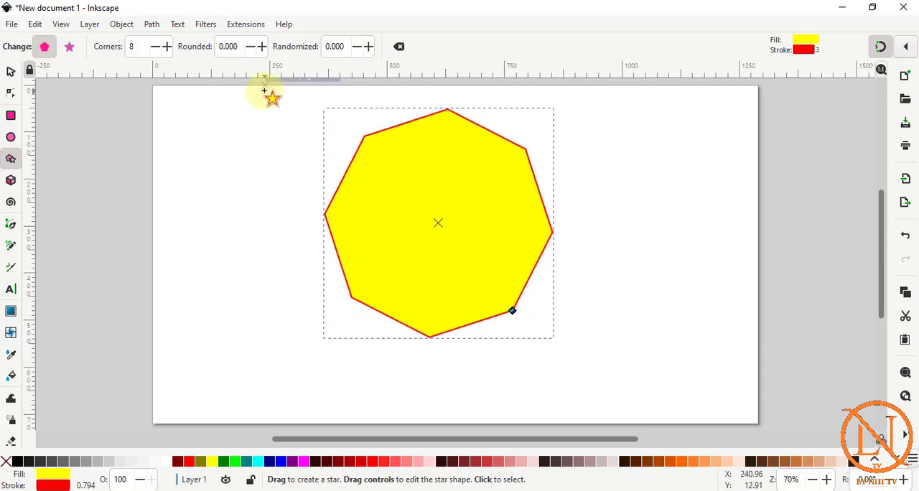
Round the eight-sided polygon's corners with a Rounded value of 0.150.
click(263, 46)
click(263, 46)
click(263, 46)
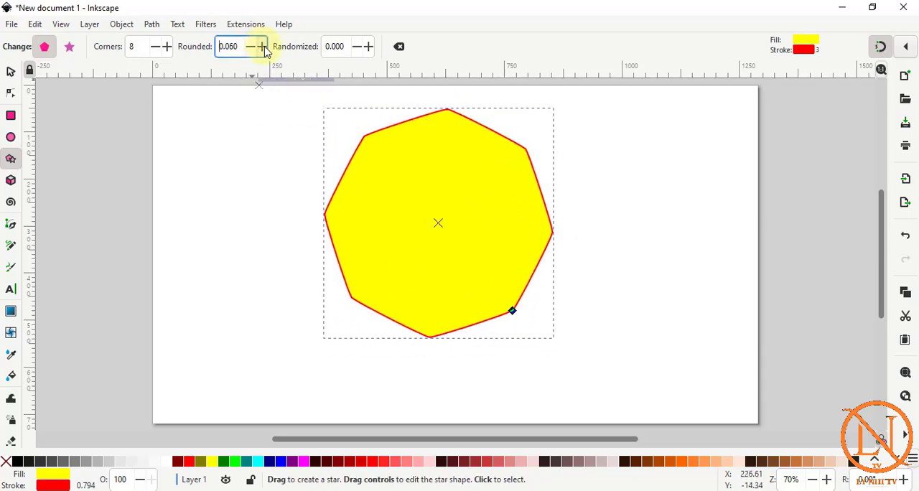
click(263, 46)
click(263, 46)
click(263, 46)
click(263, 46)
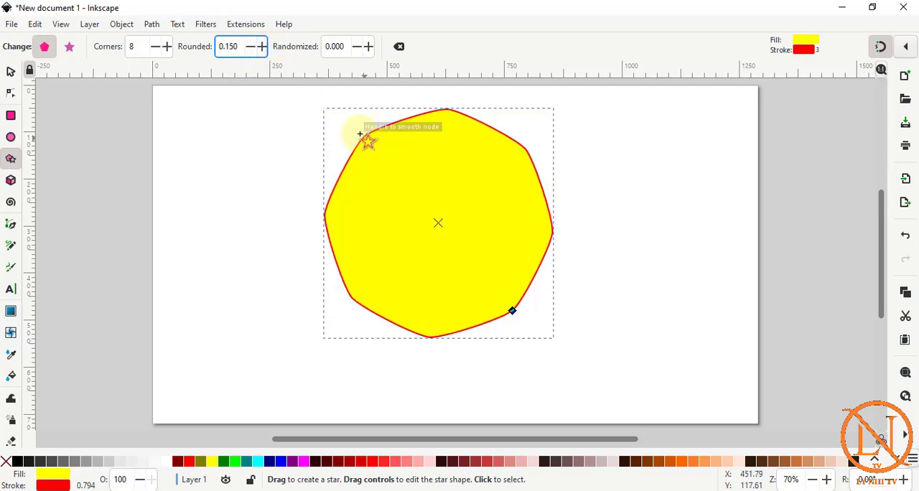
Reduce the polygon to 5 corners and set its Rounded value to 0.170.
click(156, 47)
click(157, 47)
click(156, 47)
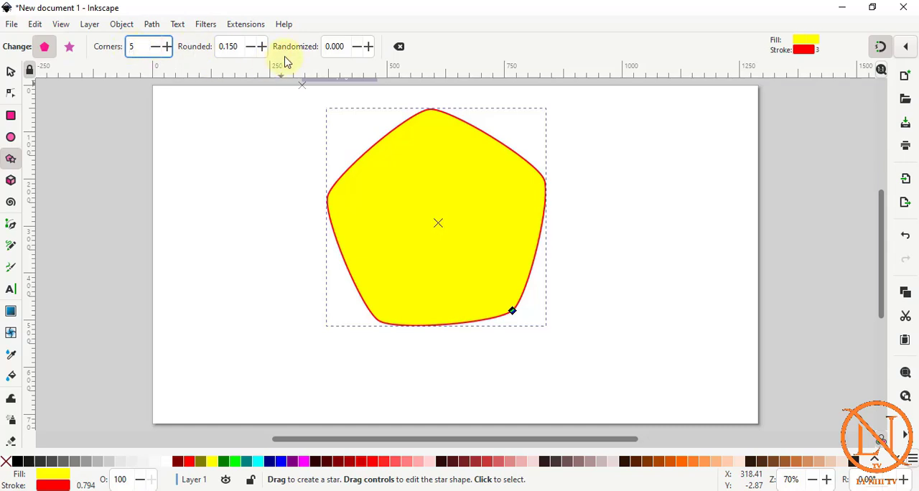
click(263, 46)
click(263, 46)
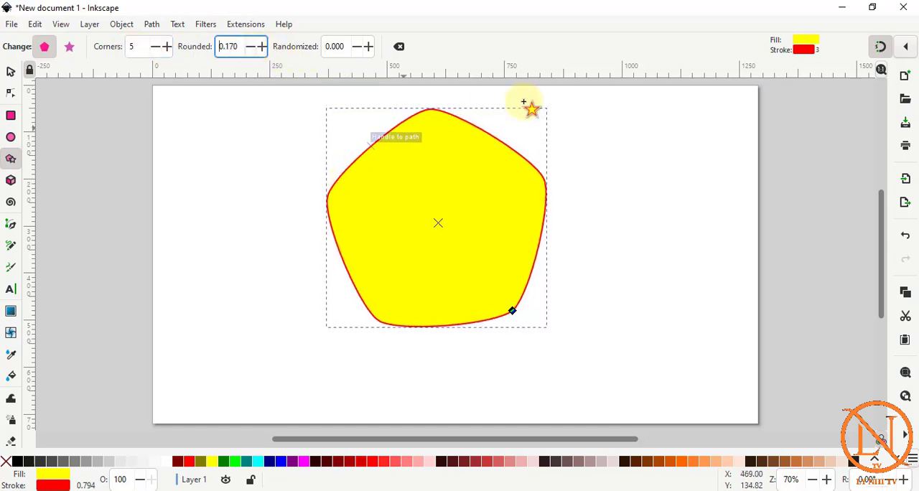
Turn the rounded pentagon slightly clockwise by its corner handle, and reset its parameters to the defaults.
drag(512, 311, 503, 321)
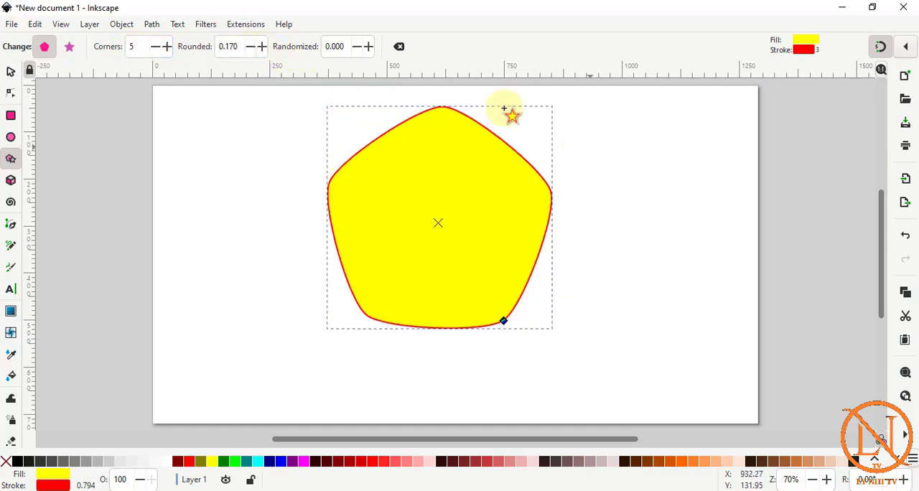
click(399, 47)
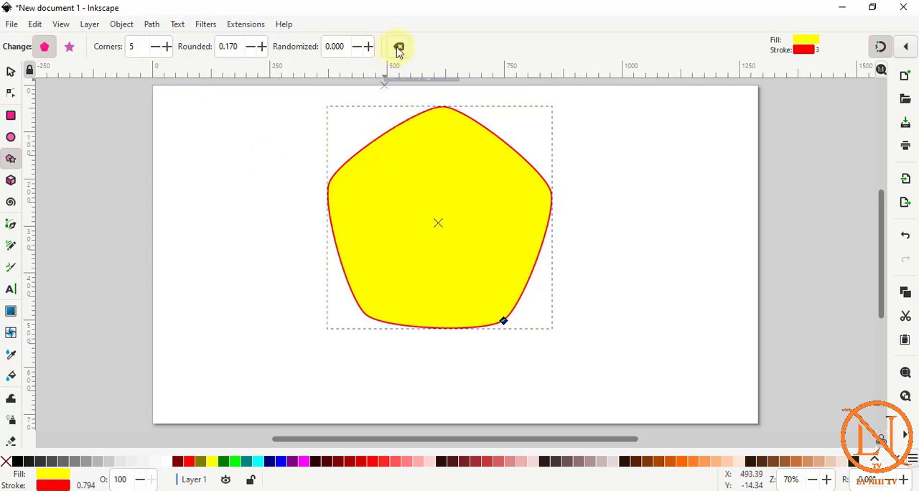
click(400, 48)
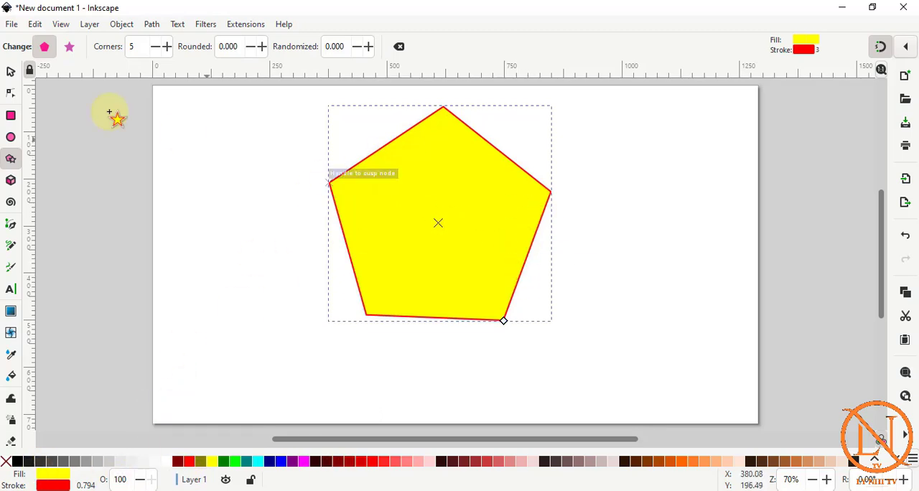
Rotate the pentagon clockwise with the Selector tool, and move its rotation center to the shape's lower-left area.
click(11, 72)
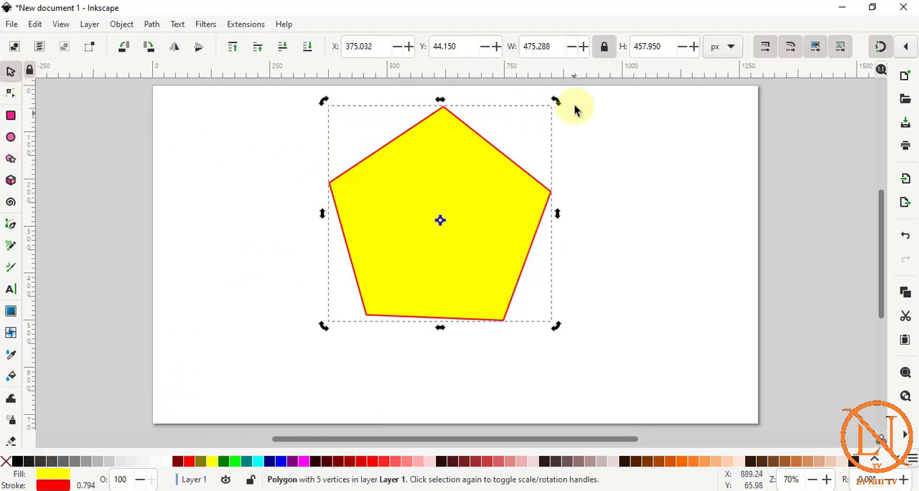
drag(558, 325, 486, 304)
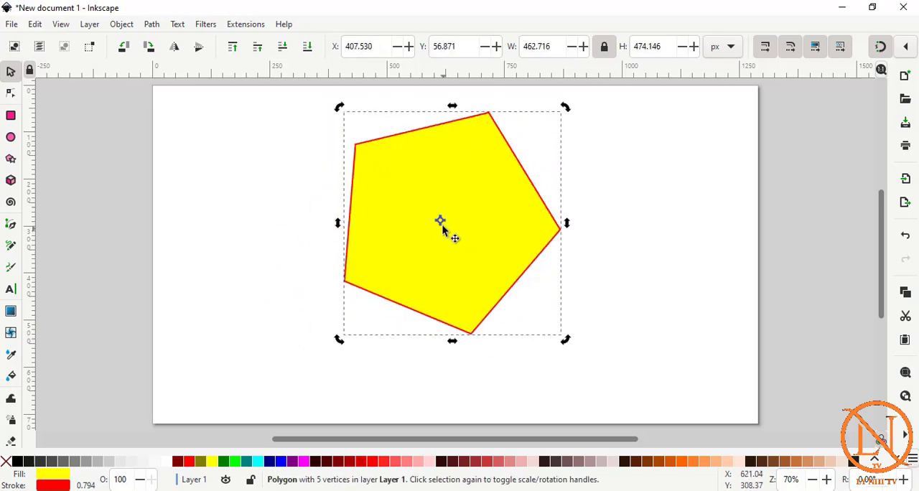
drag(442, 226, 382, 274)
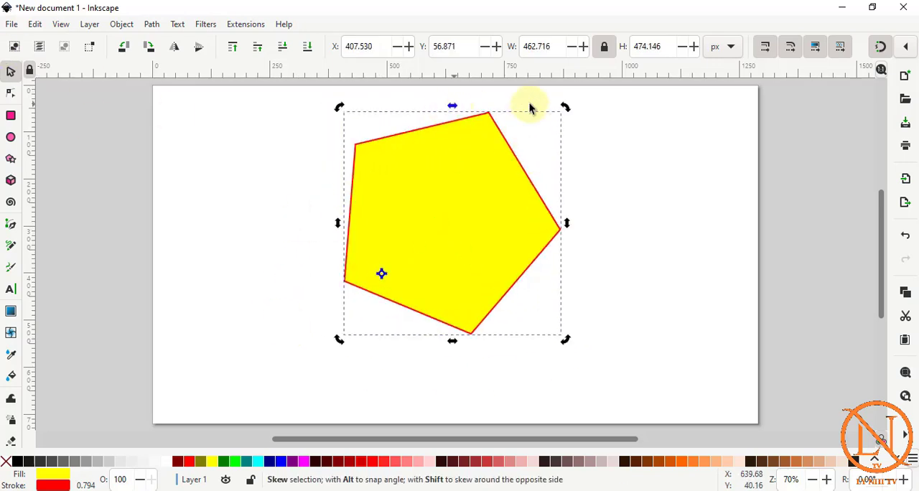
Rotate the pentagon counter-clockwise around its relocated rotation center, and delete it from the page.
drag(565, 106, 153, 196)
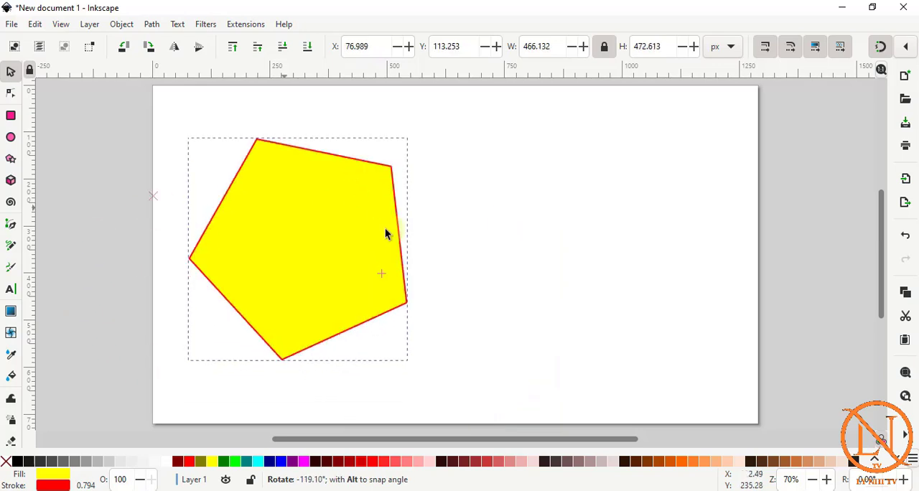
drag(386, 234, 390, 242)
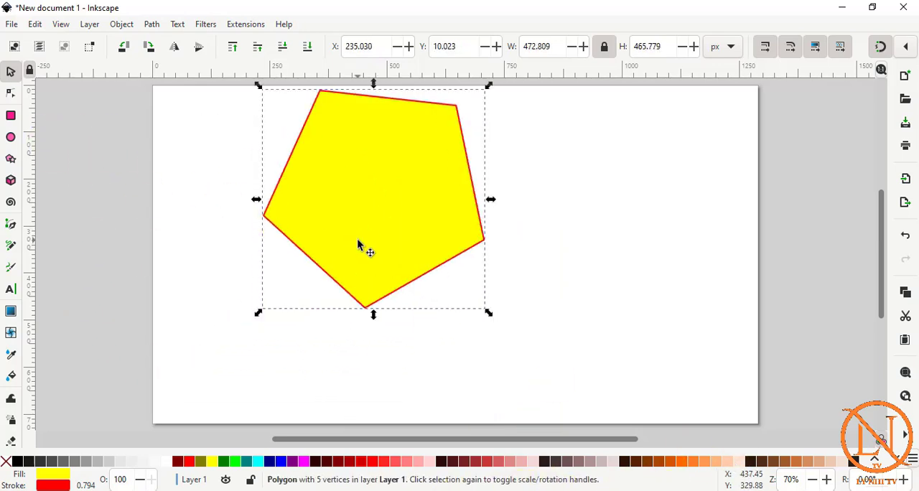
key(Delete)
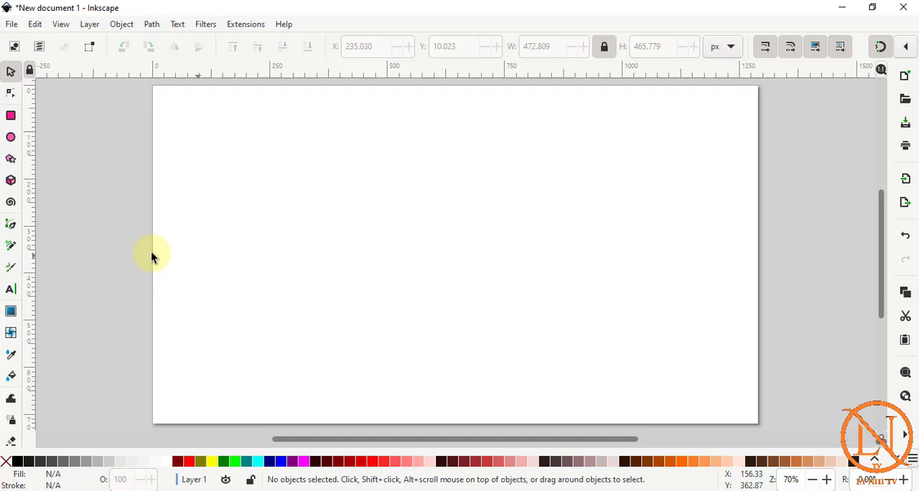
Draw a 3D box in the page's upper-left area and move it to the middle of the page.
click(11, 181)
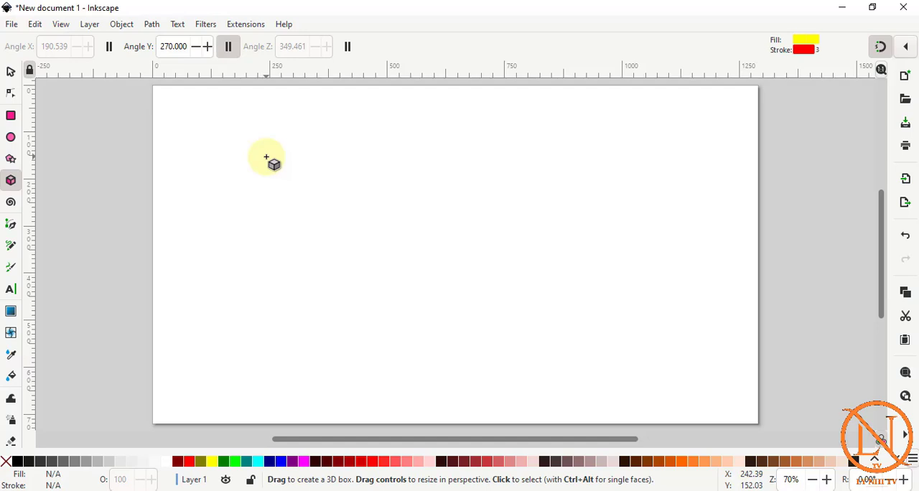
drag(265, 157, 322, 234)
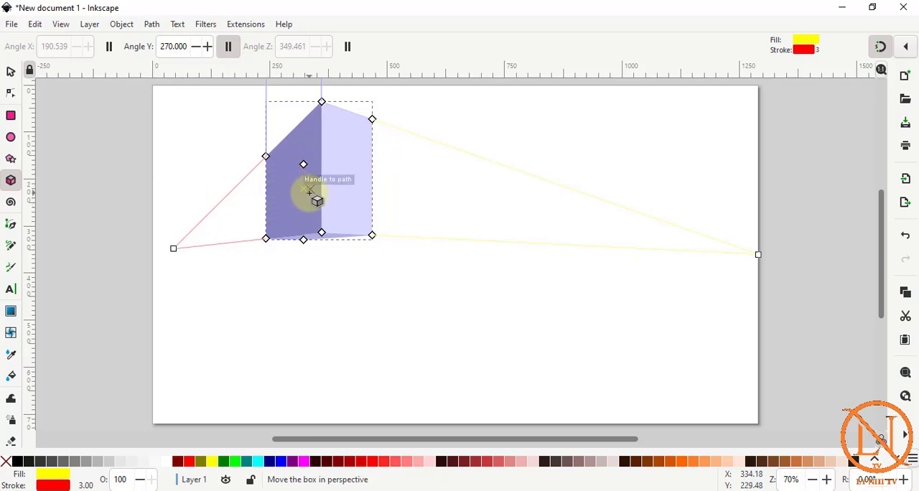
click(10, 71)
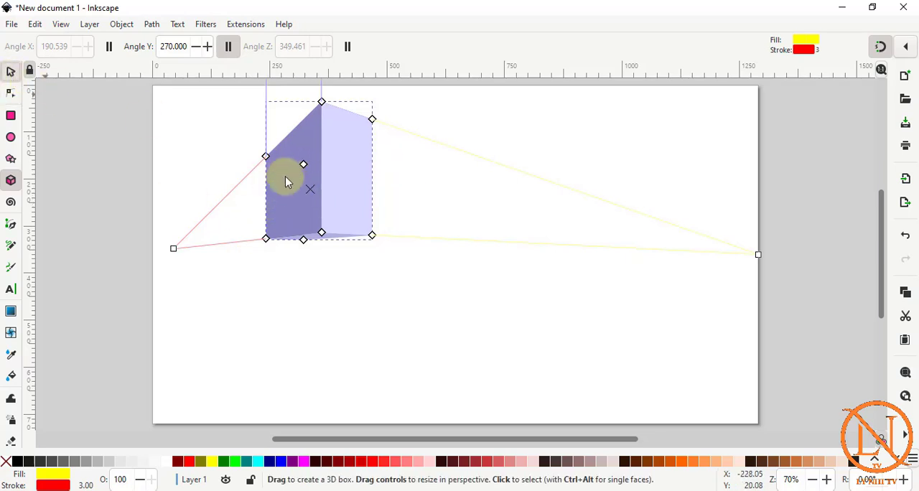
click(287, 179)
drag(303, 198, 401, 260)
key(x)
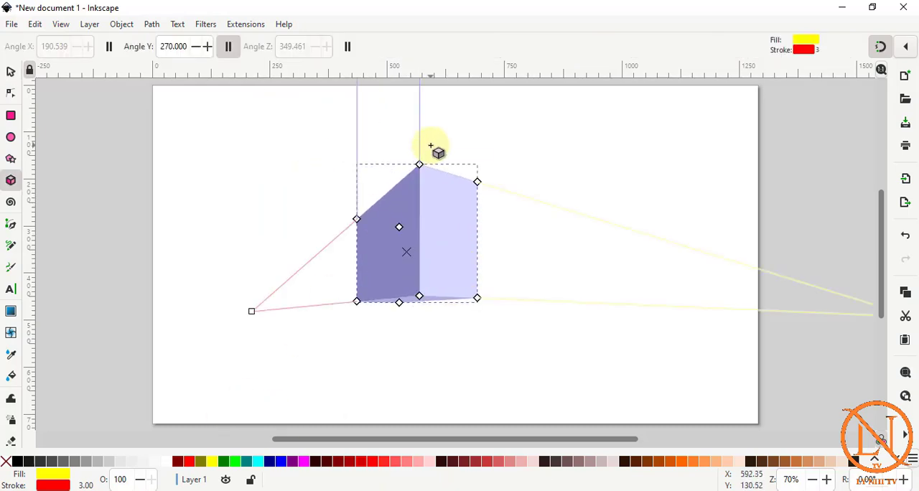
Give the 3D box no fill and a red (#FF0000) stroke, and stretch it by its corner handles.
click(6, 462)
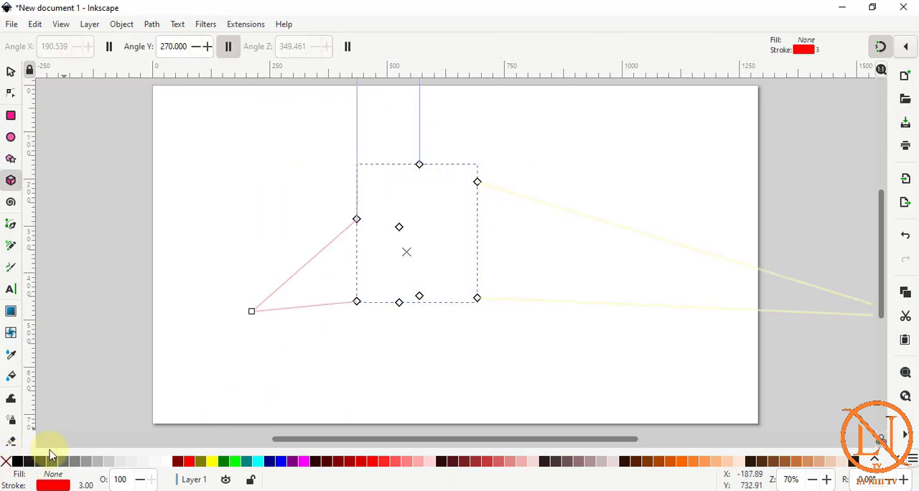
shift+click(190, 467)
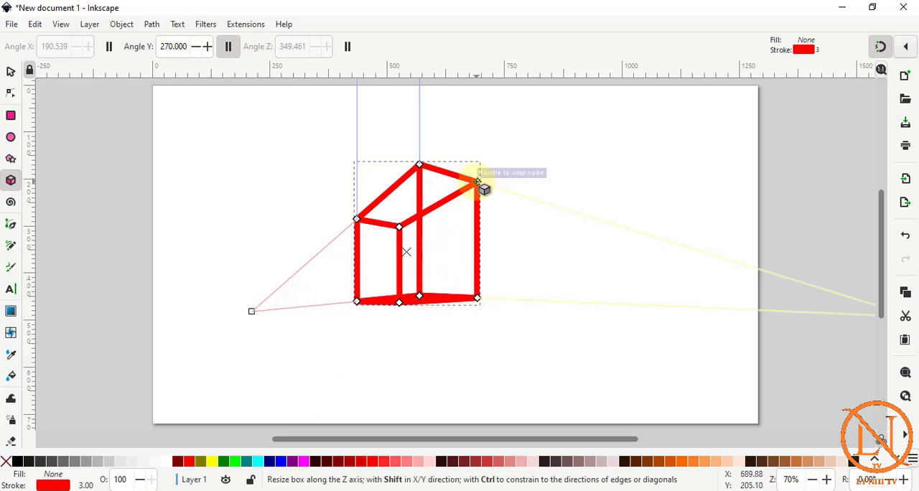
mouse_move(477, 183)
mouse_down()
mouse_move(559, 179)
mouse_move(638, 218)
mouse_move(478, 220)
mouse_move(424, 173)
mouse_move(421, 207)
mouse_move(425, 143)
mouse_up()
drag(404, 219, 474, 196)
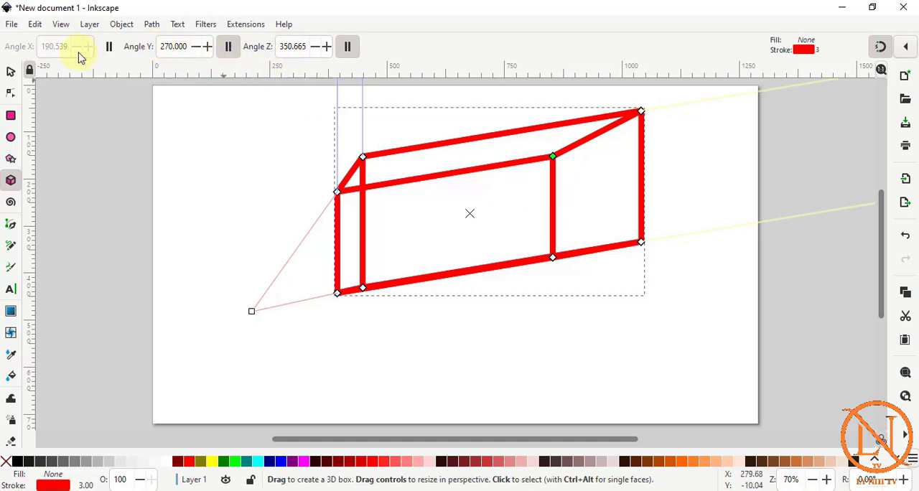
Make the 3D box's X-direction perspective lines parallel, and bring the whole enlarged box into view.
click(107, 53)
scroll(368, 269, up, 12)
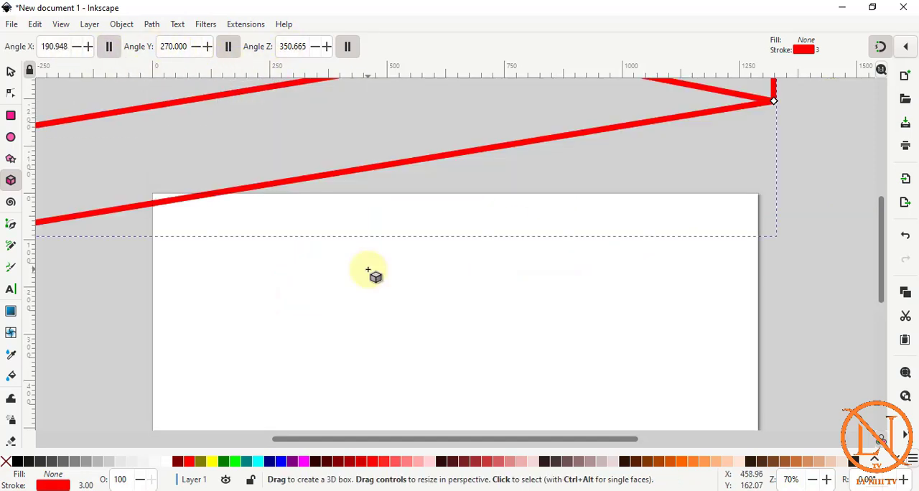
scroll(368, 269, up, 4)
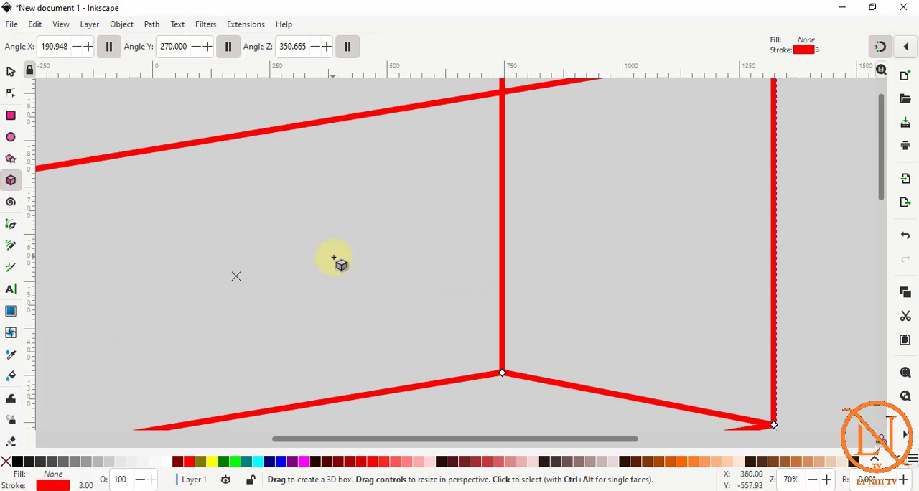
scroll(334, 258, down, 8)
scroll(349, 271, up, 4)
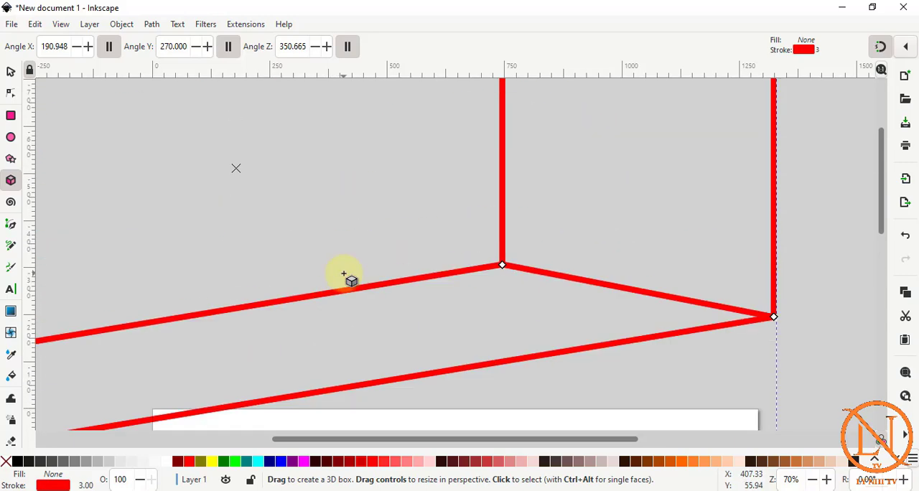
scroll(352, 278, down, 5)
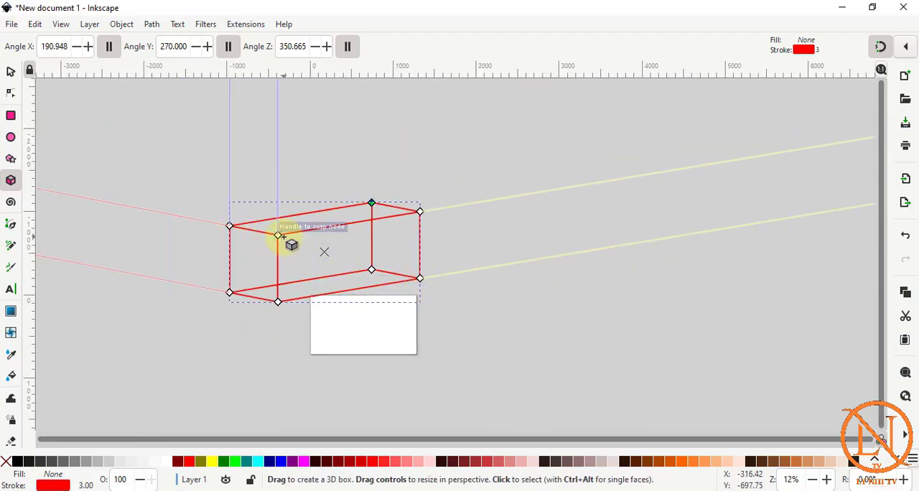
Shorten and flatten the oversized 3D box along its X, Y and Z directions with its corner handles.
mouse_move(278, 236)
mouse_down()
mouse_move(318, 232)
mouse_move(283, 242)
mouse_move(276, 234)
mouse_up()
drag(276, 301, 301, 317)
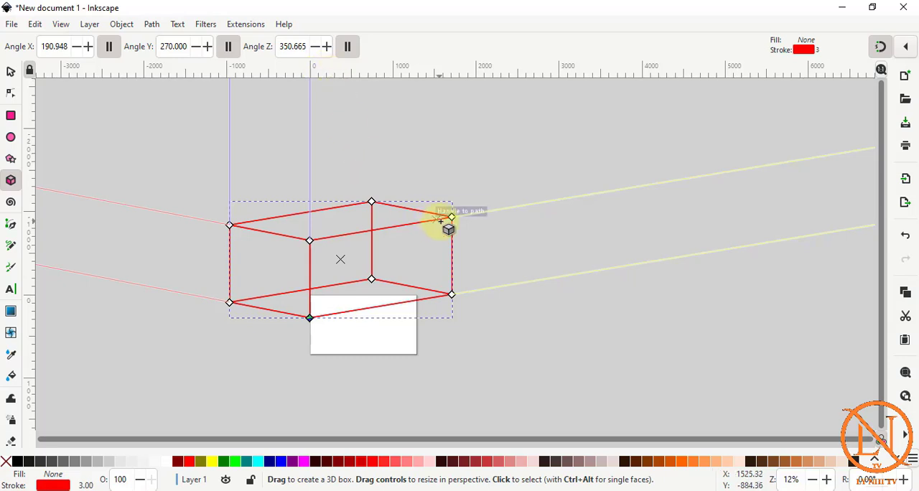
drag(451, 225, 407, 227)
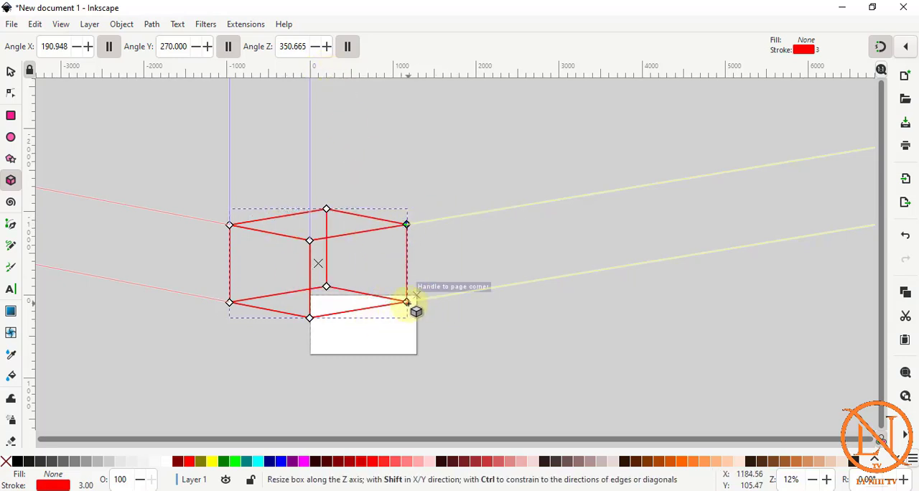
drag(407, 302, 426, 273)
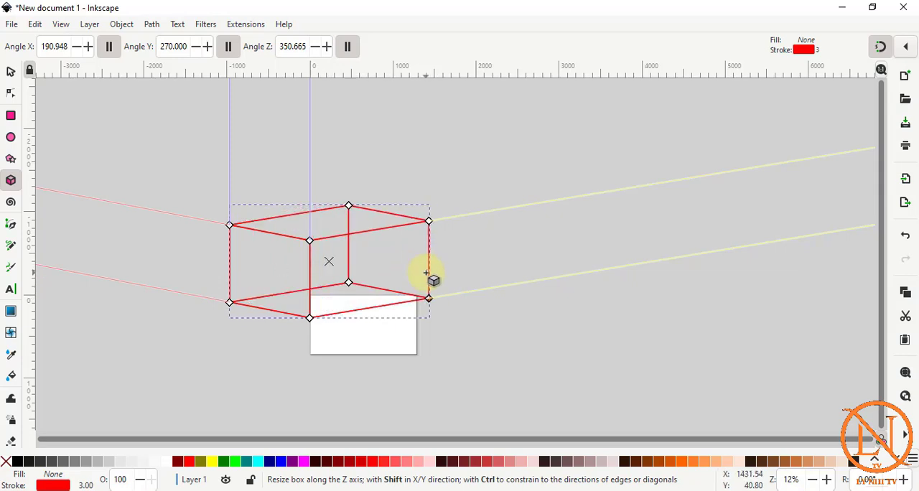
mouse_move(318, 319)
mouse_down()
mouse_move(319, 273)
mouse_move(318, 314)
mouse_up()
drag(311, 241, 282, 251)
drag(232, 237, 251, 266)
drag(279, 312, 310, 315)
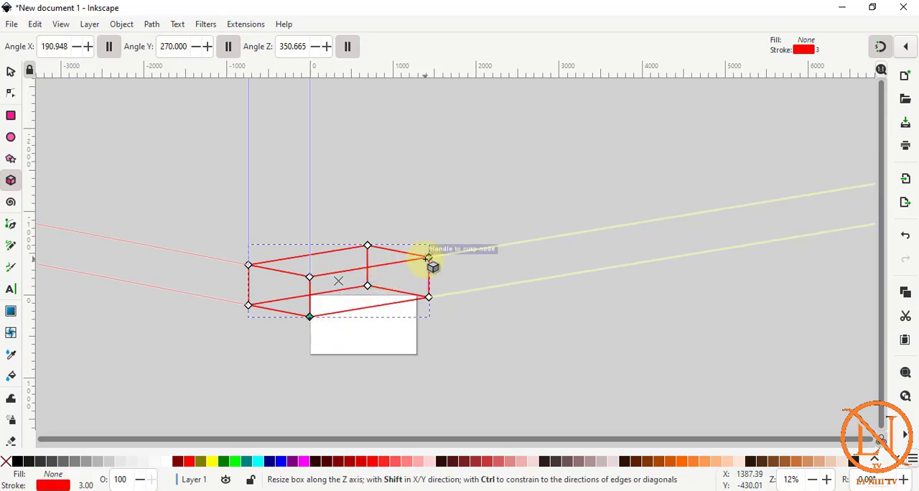
drag(429, 258, 349, 272)
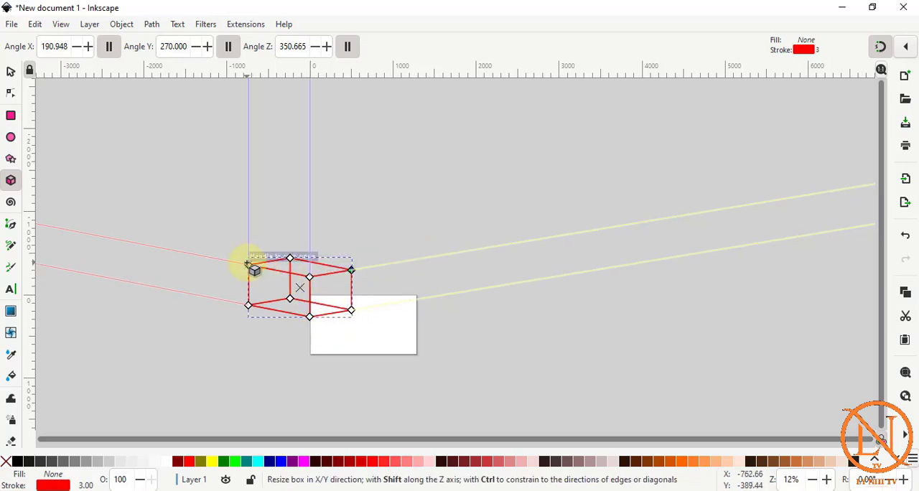
Shrink the 3D box further and position it inside the page, with the page fitted to the window.
drag(248, 264, 366, 323)
click(11, 75)
click(346, 296)
key(z)
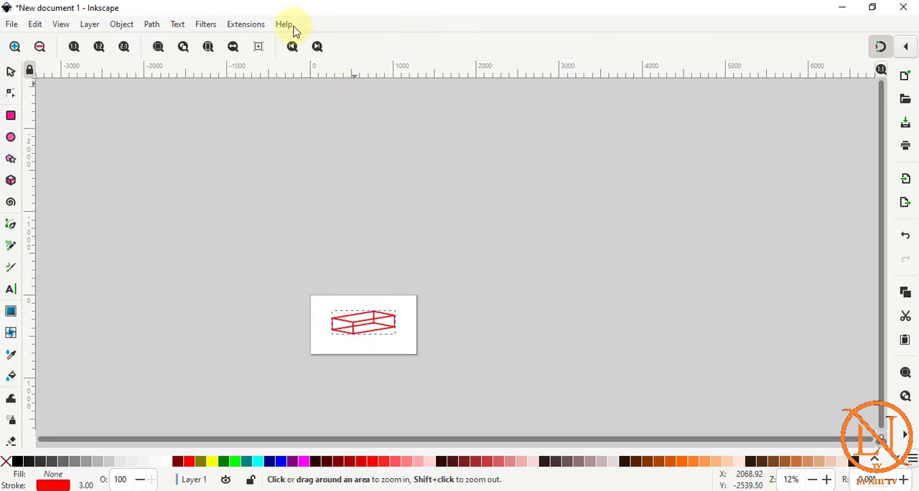
click(208, 47)
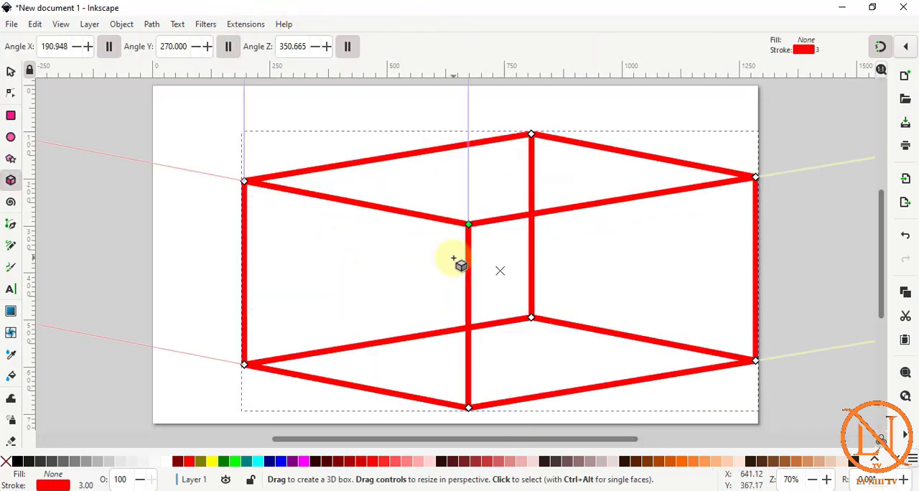
Resize the 3D box by its corner handle and set its overall width to 500 px.
drag(469, 226, 331, 319)
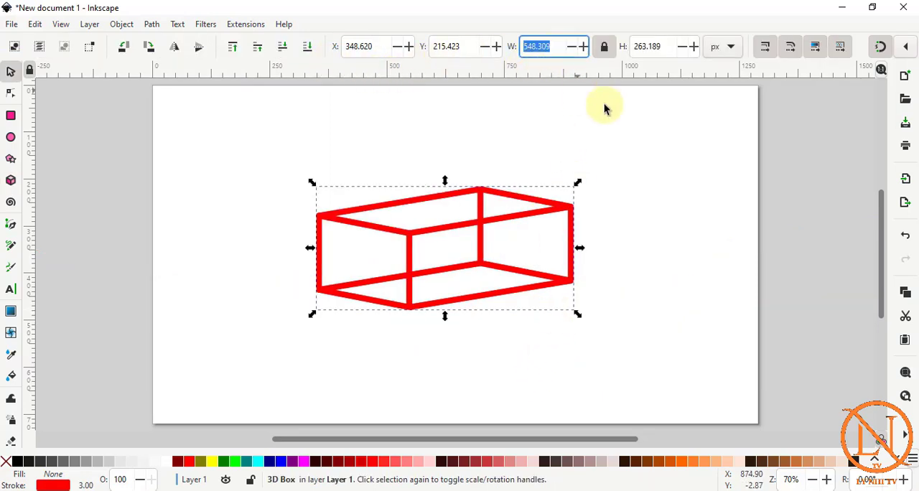
text(500)
key(Return)
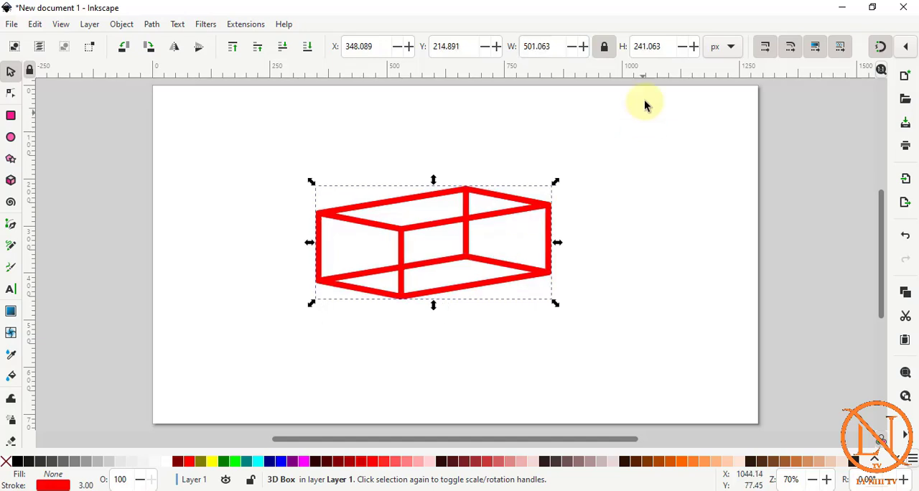
Lock the width-to-height ratio, and delete the 3D box from the page.
click(606, 48)
key(Delete)
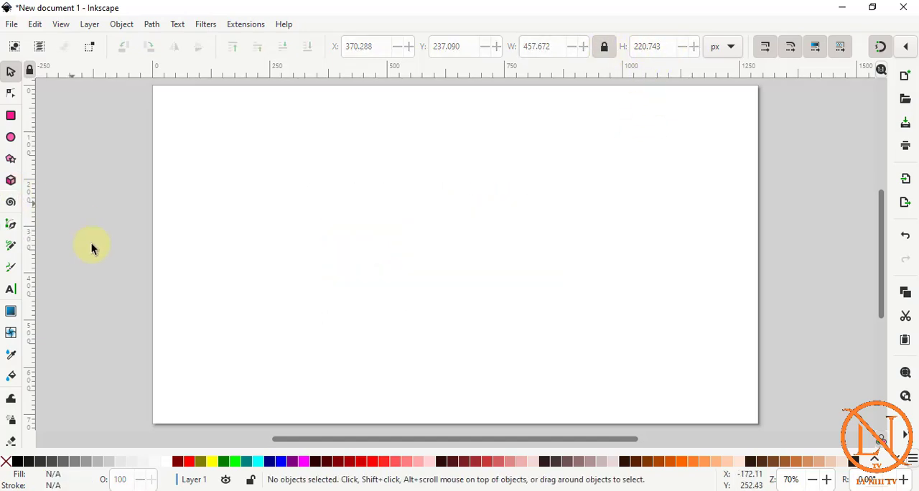
Draw a three-turn spiral about 275 by 249 px and move it to the middle of the page.
click(10, 203)
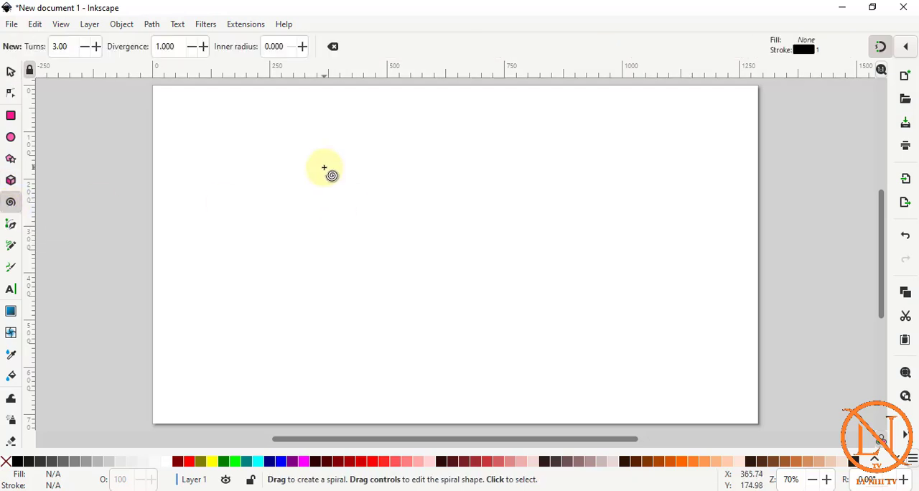
drag(316, 167, 376, 212)
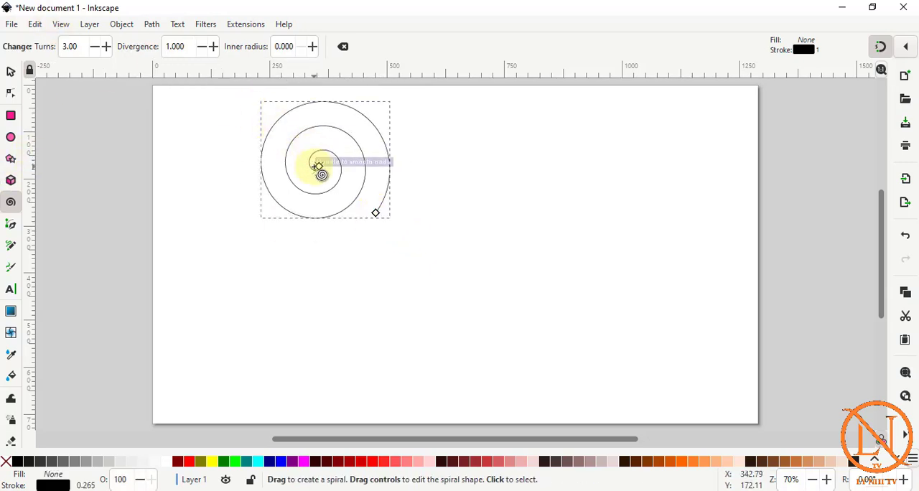
key(s)
drag(324, 160, 449, 251)
drag(297, 140, 411, 220)
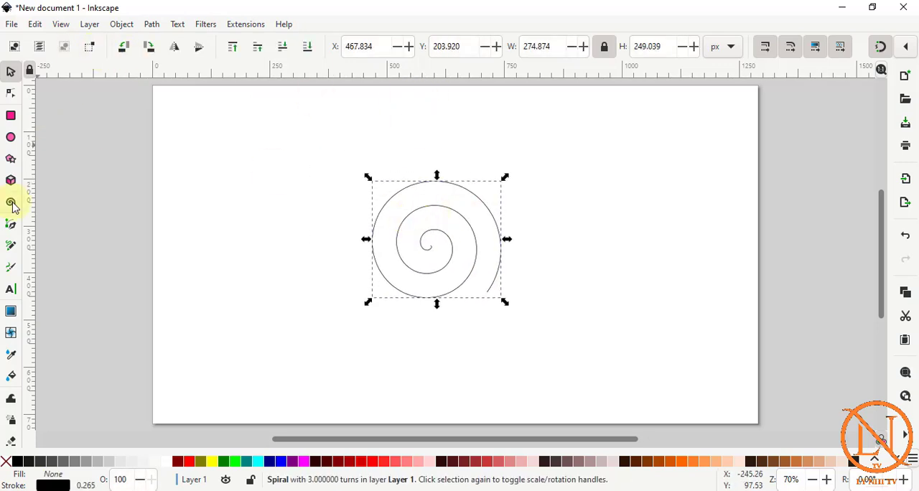
Set the spiral to 15 turns, and roll in its outer end to about 10.85 turns.
key(i)
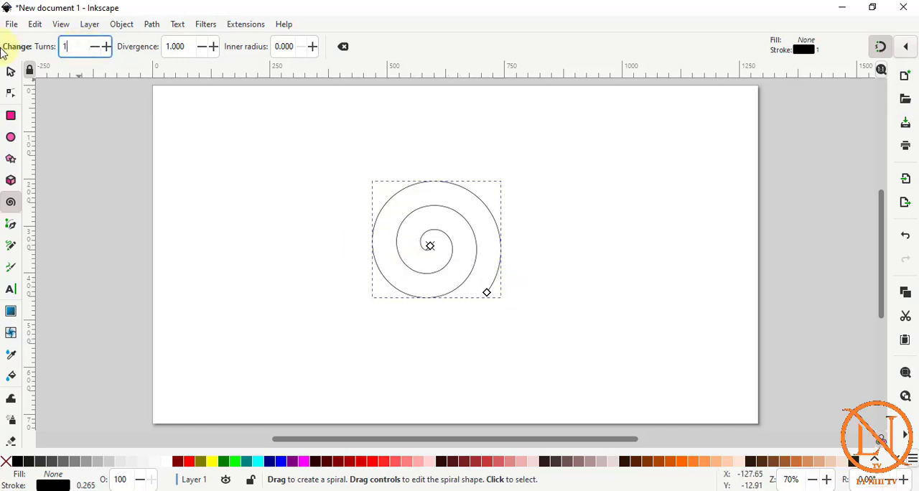
key(Return)
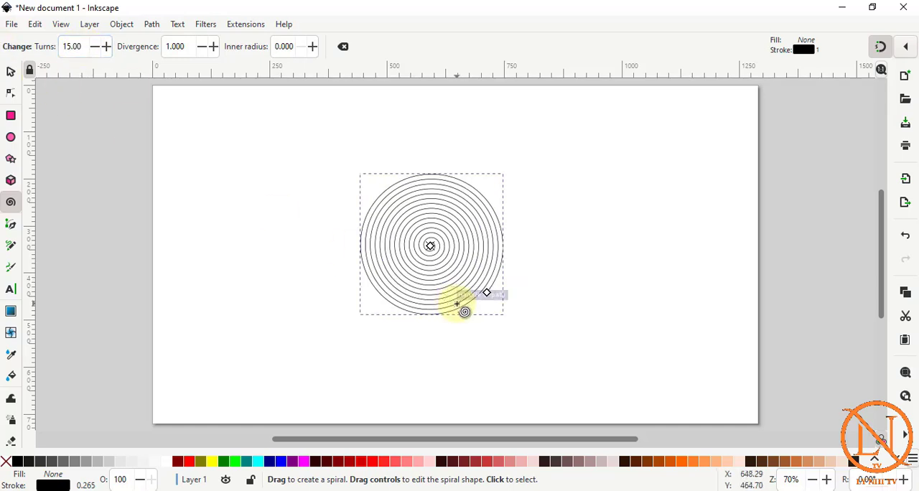
drag(487, 292, 498, 237)
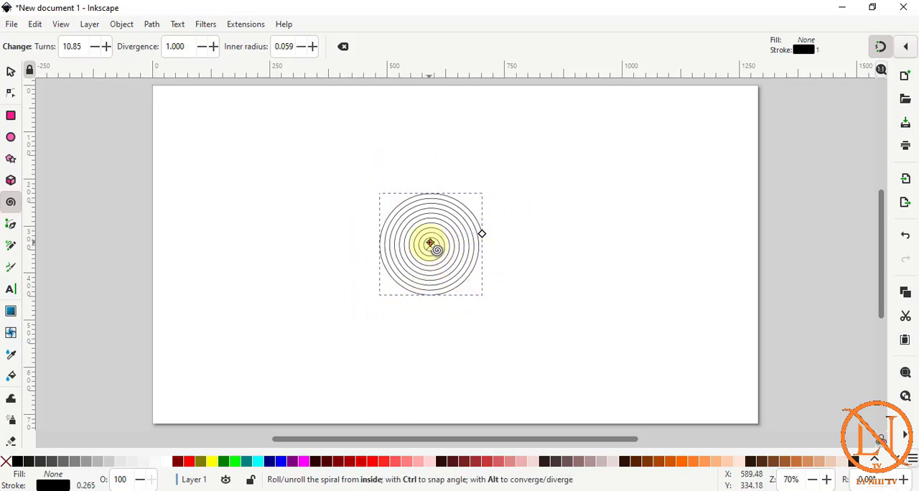
Unroll the spiral from the inside to an inner radius of about 0.566, and raise its divergence to 1.300.
drag(429, 243, 430, 275)
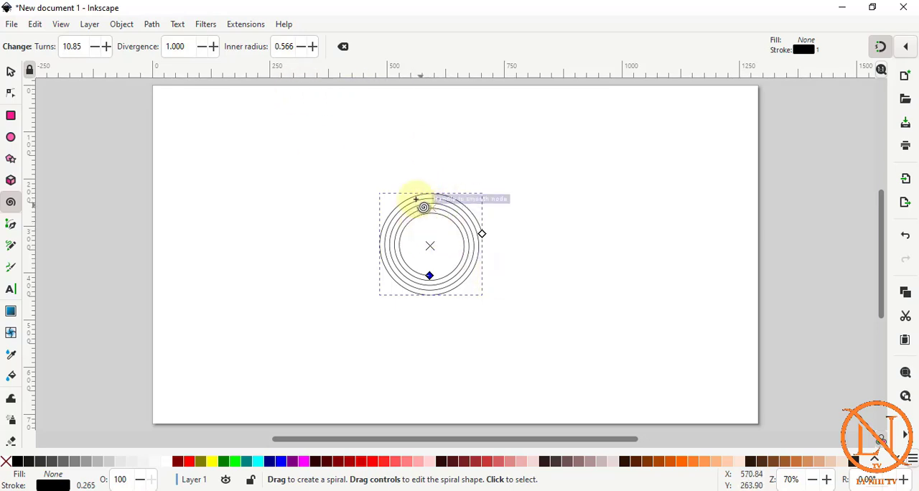
click(214, 47)
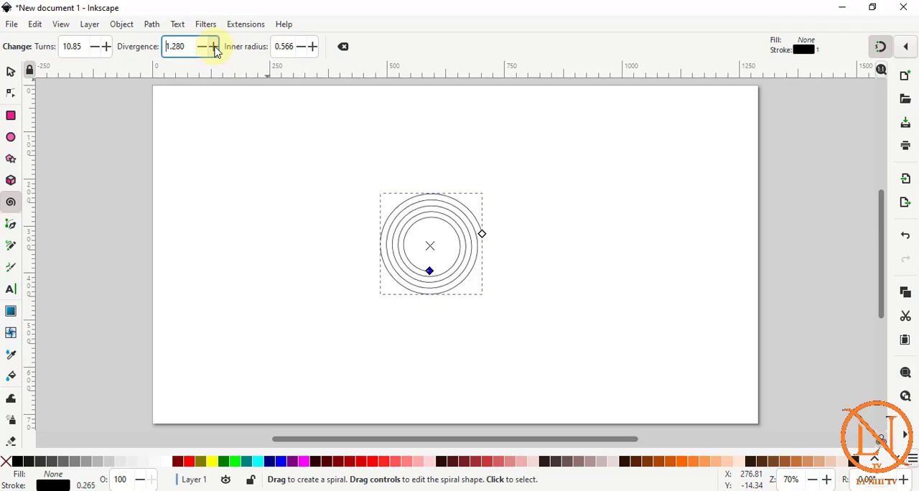
click(214, 46)
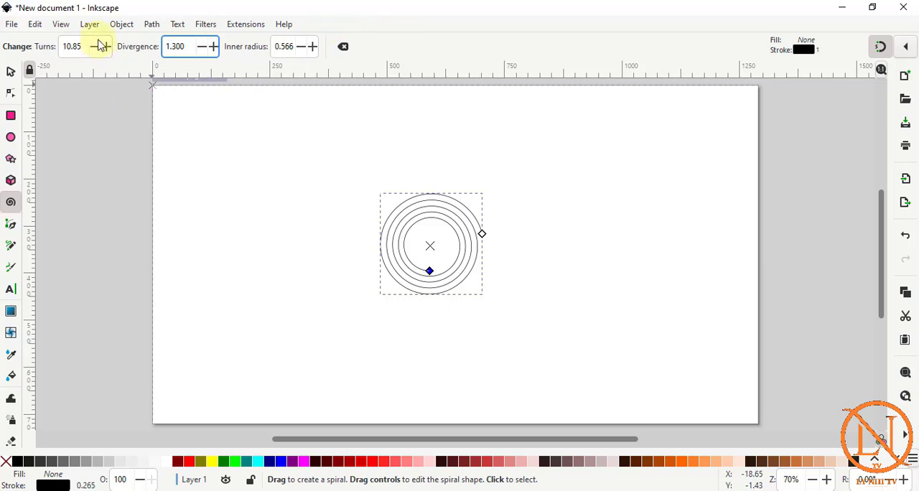
Reset the spiral's shape parameters to the defaults, and delete the spiral.
click(344, 48)
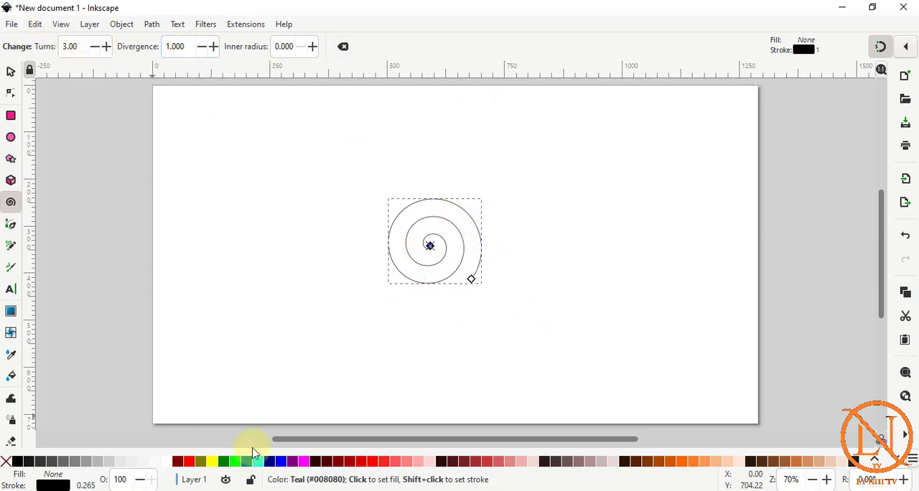
key(Delete)
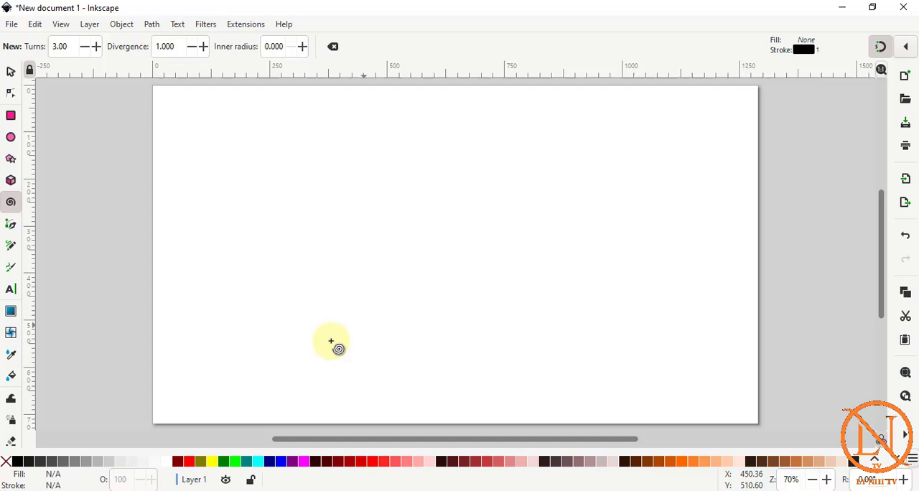
Draw an open zigzag path of seven straight segments across the page with the Pen tool and shape None, and delete it.
click(11, 227)
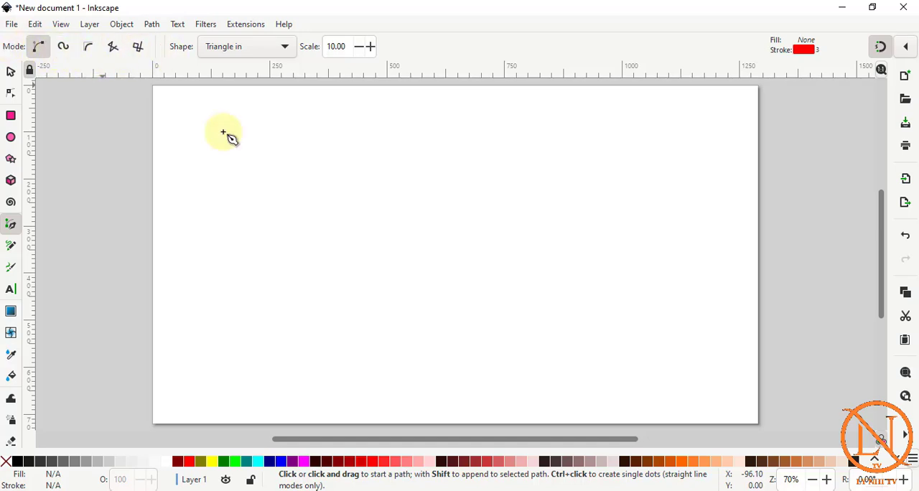
click(262, 168)
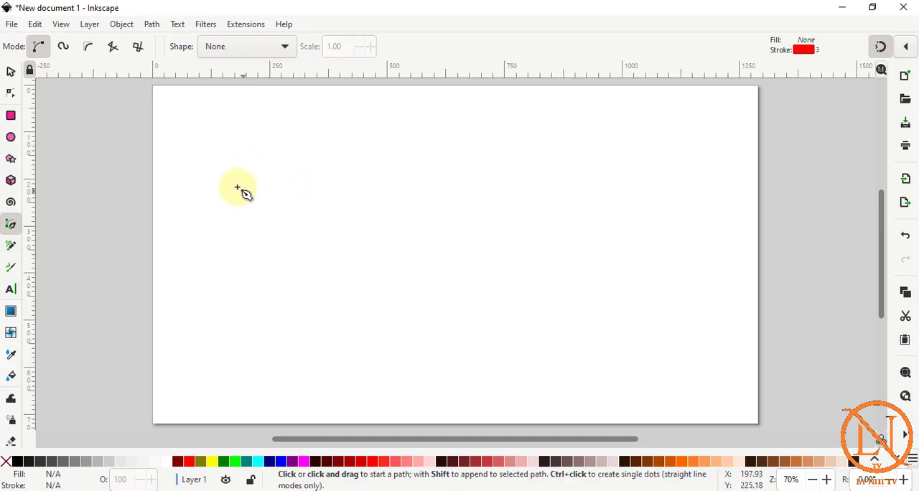
click(237, 187)
click(302, 310)
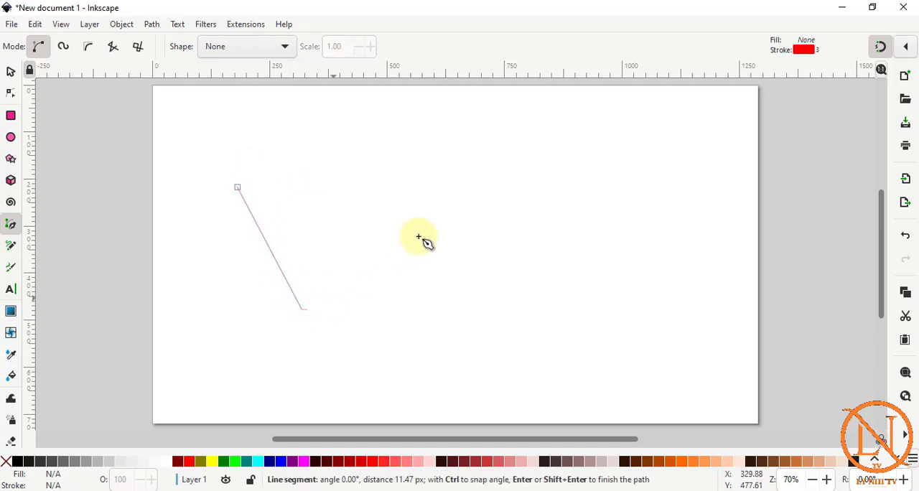
click(438, 232)
click(473, 311)
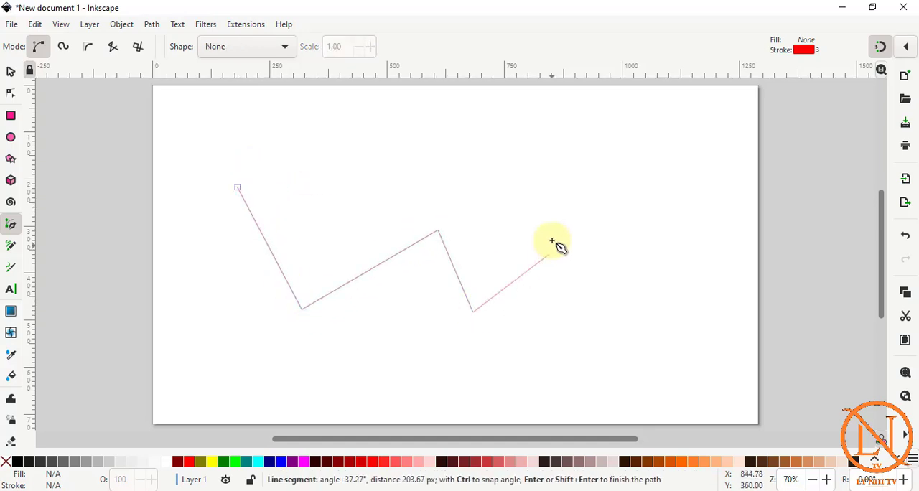
click(552, 241)
click(612, 300)
click(636, 174)
click(494, 144)
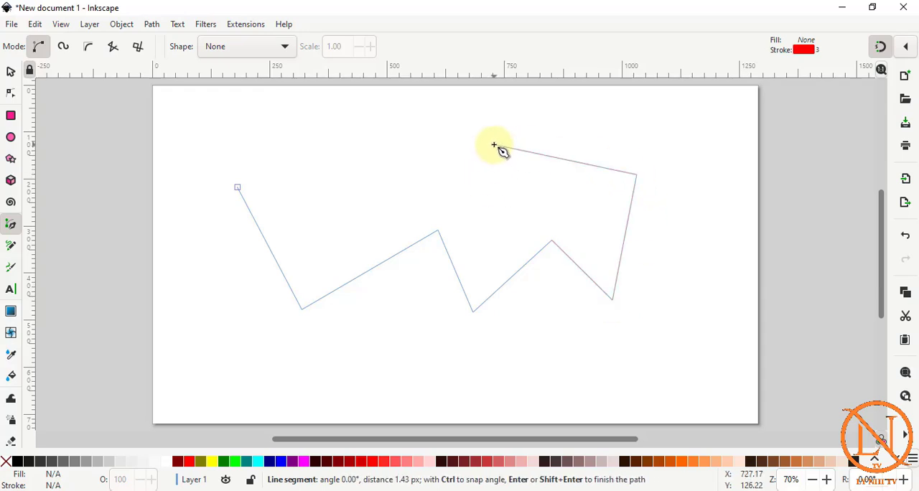
key(Return)
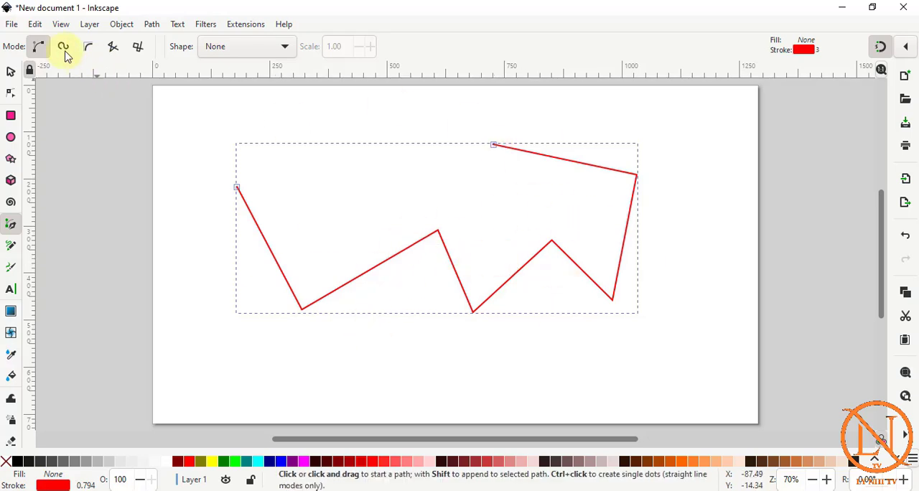
key(Delete)
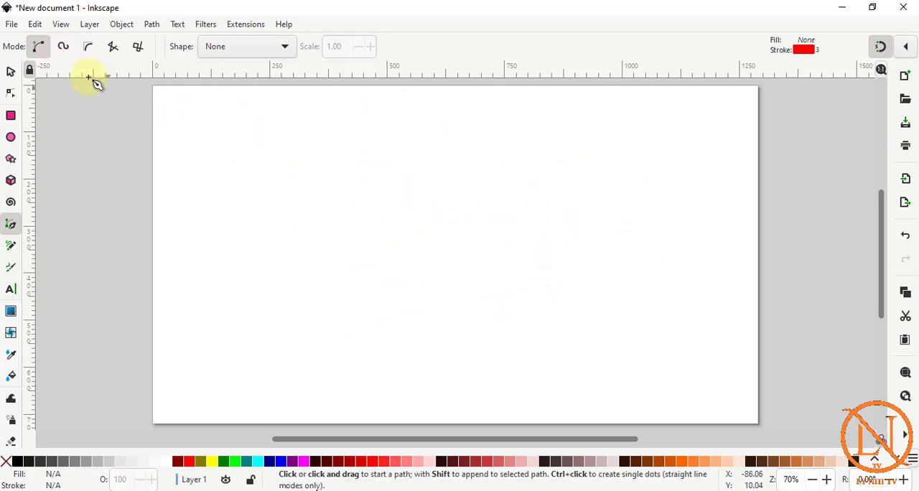
Draw an open wavy Spiro path through four points across the page, and delete it.
click(63, 48)
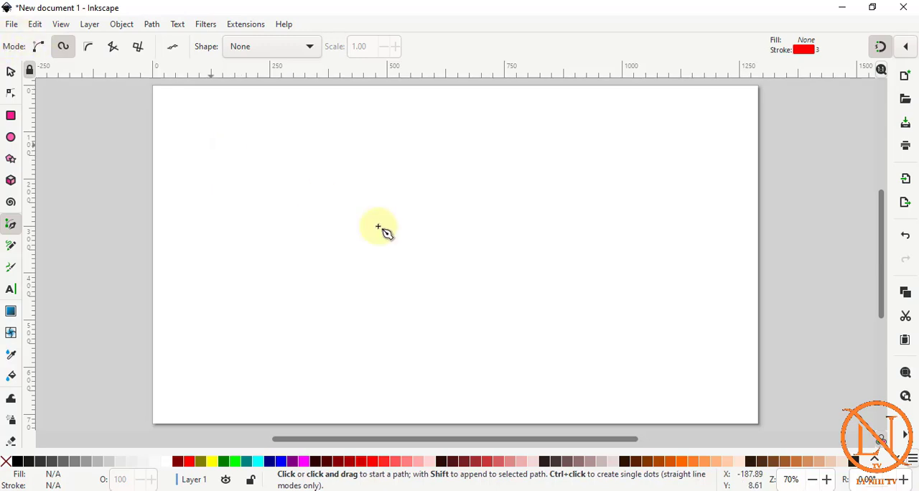
click(233, 176)
click(290, 290)
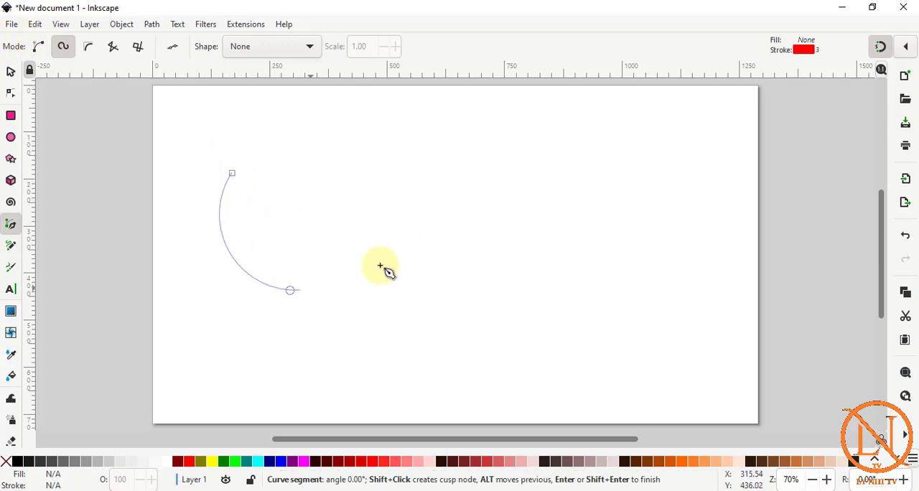
click(399, 196)
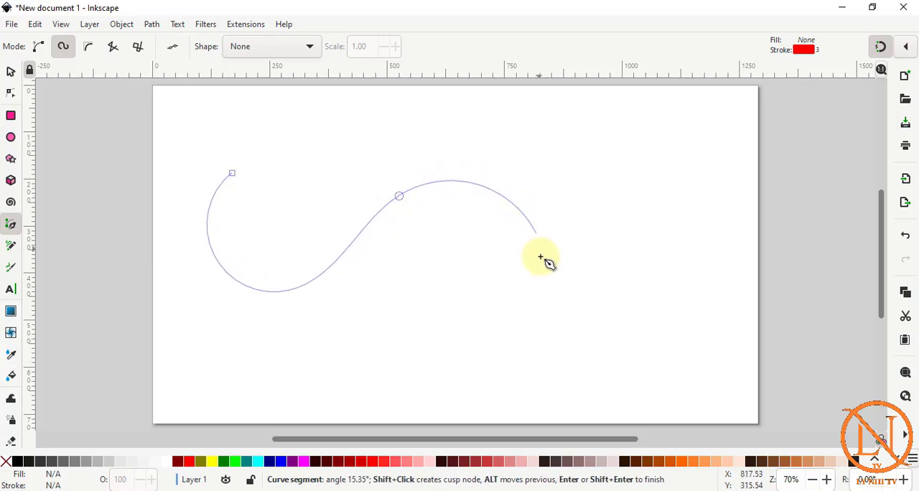
click(533, 285)
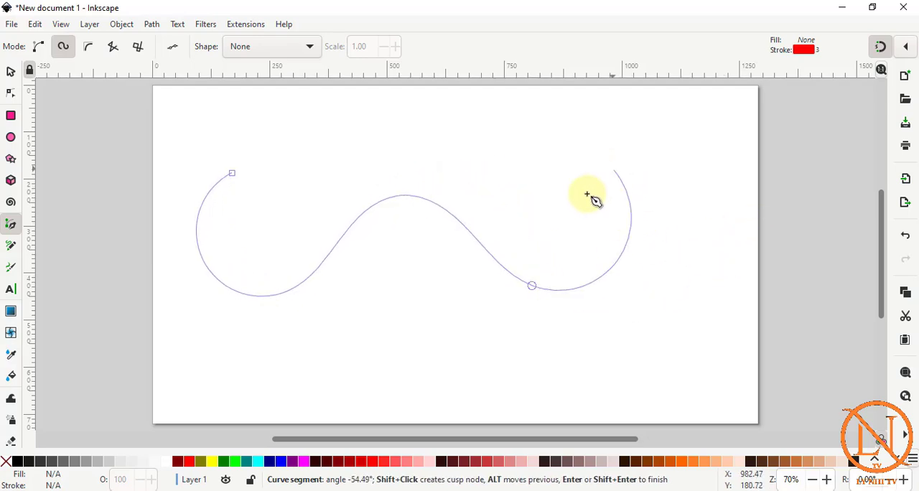
key(Return)
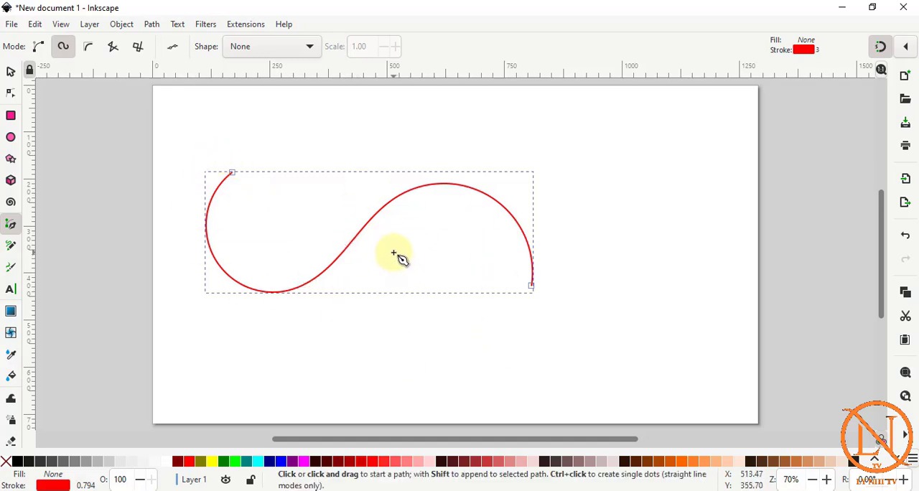
key(Delete)
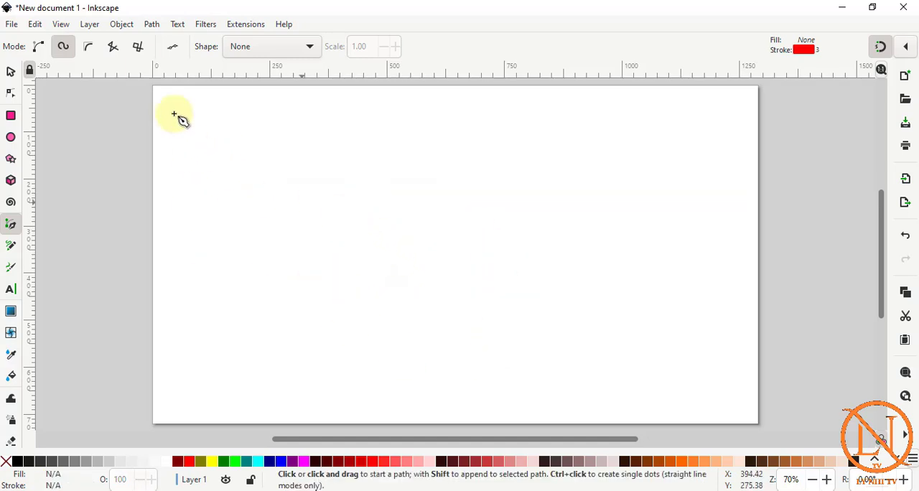
Draw a three-node L-shaped BSpline path about 455 by 349 px, and scale it down to about 402 by 308 px.
click(88, 47)
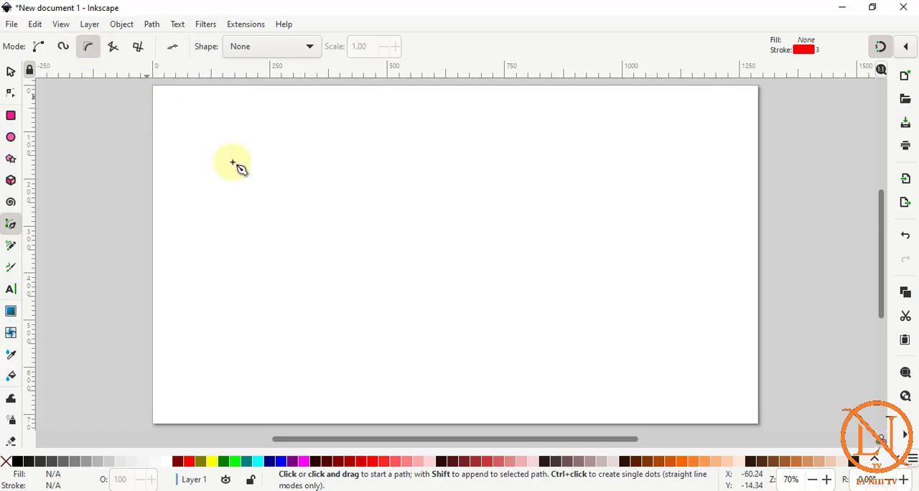
click(284, 145)
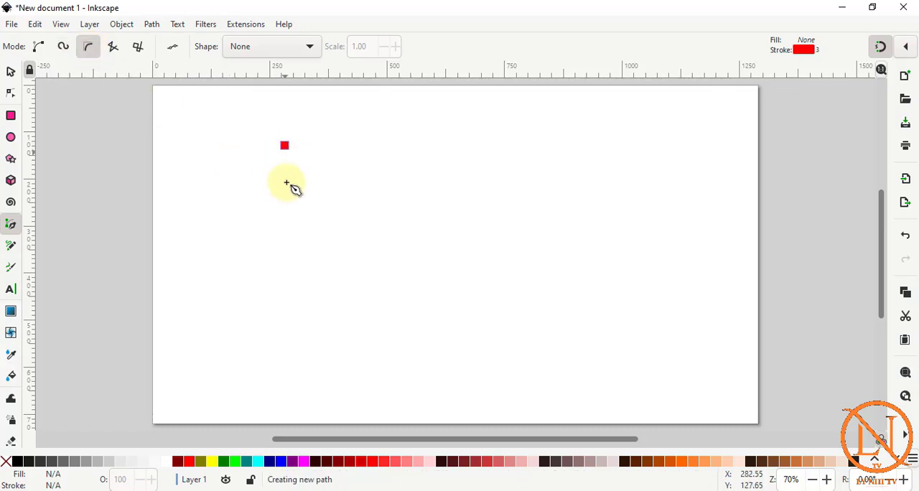
ctrl+click(273, 308)
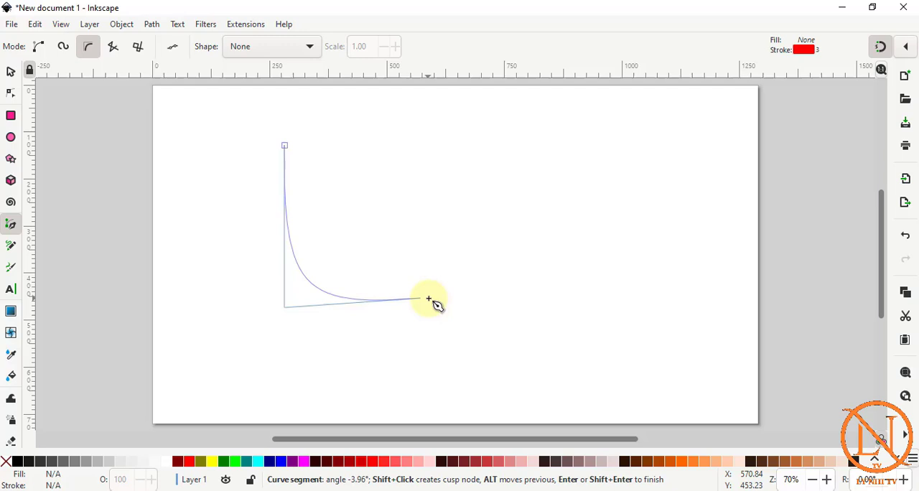
double_click(499, 309)
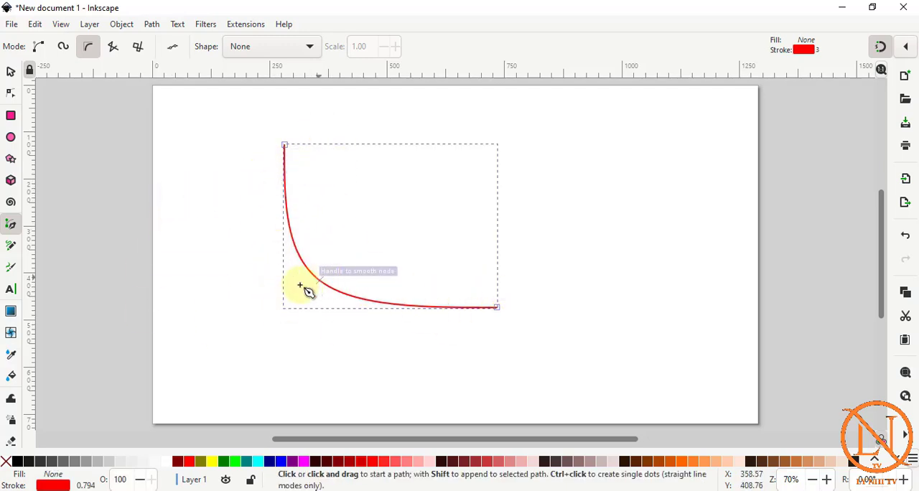
click(12, 72)
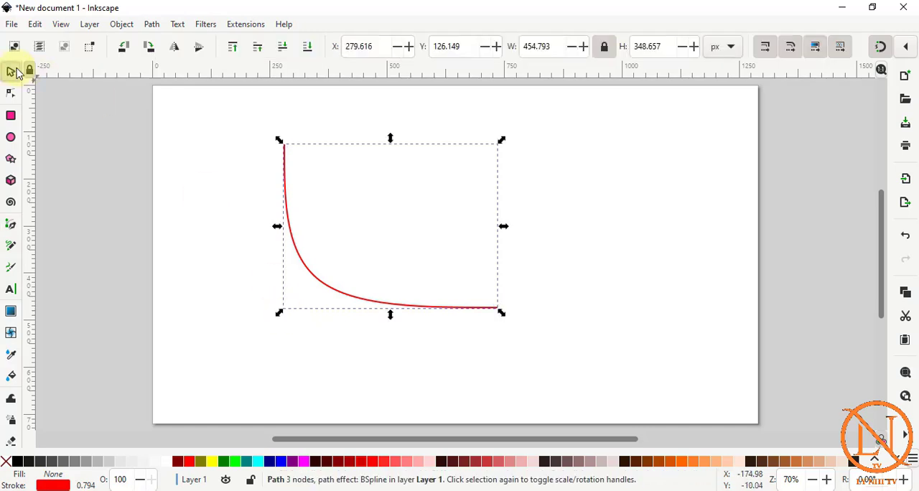
drag(279, 311, 306, 292)
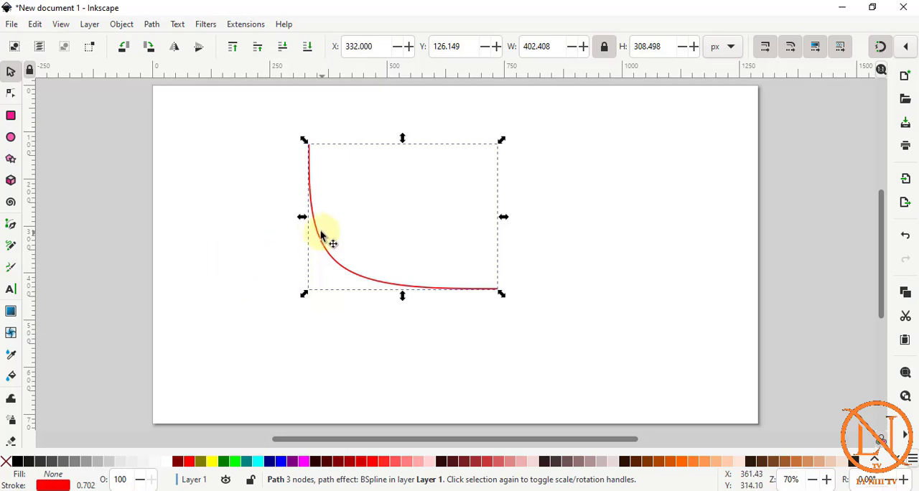
Delete the BSpline path and set the Pen tool to Spiro path mode.
click(11, 227)
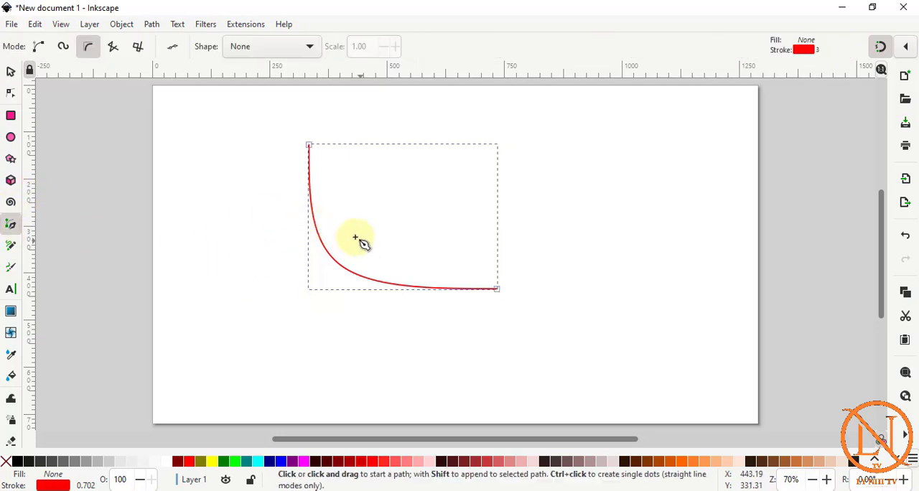
click(66, 47)
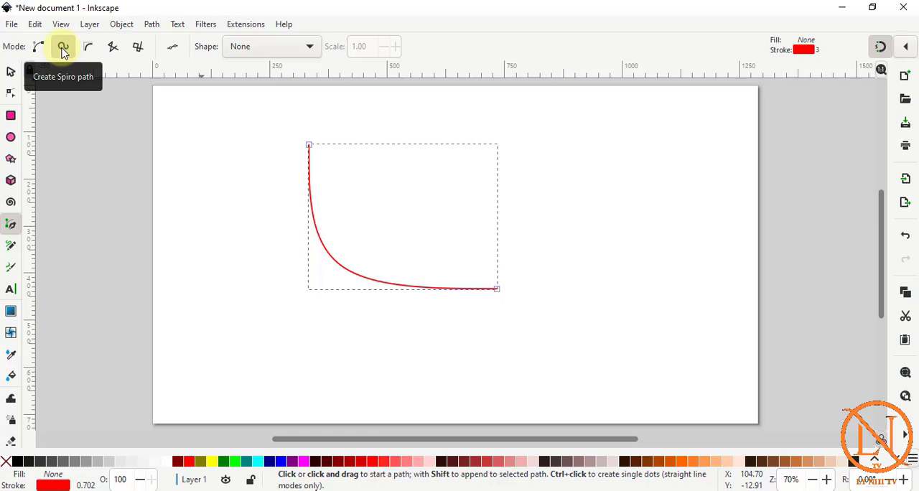
key(Delete)
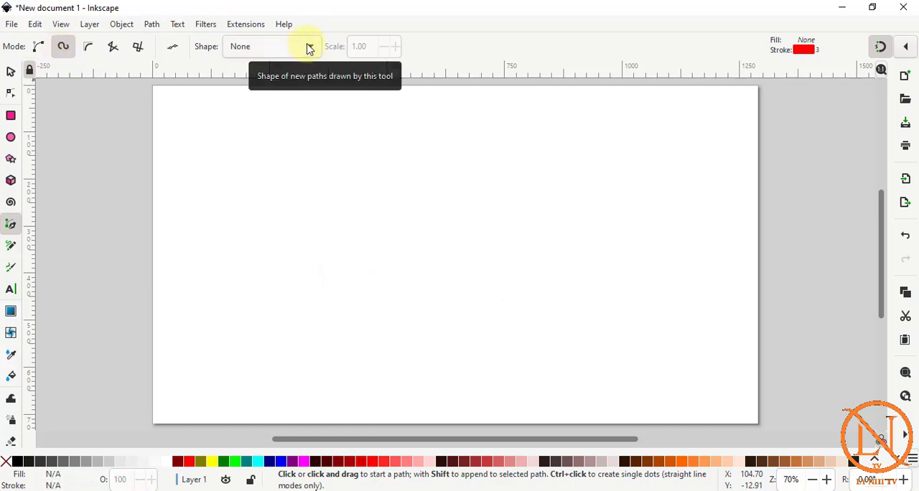
Draw an S-shaped Spiro path in the upper part of the page with the Triangle in shape at scale 10.00.
click(310, 47)
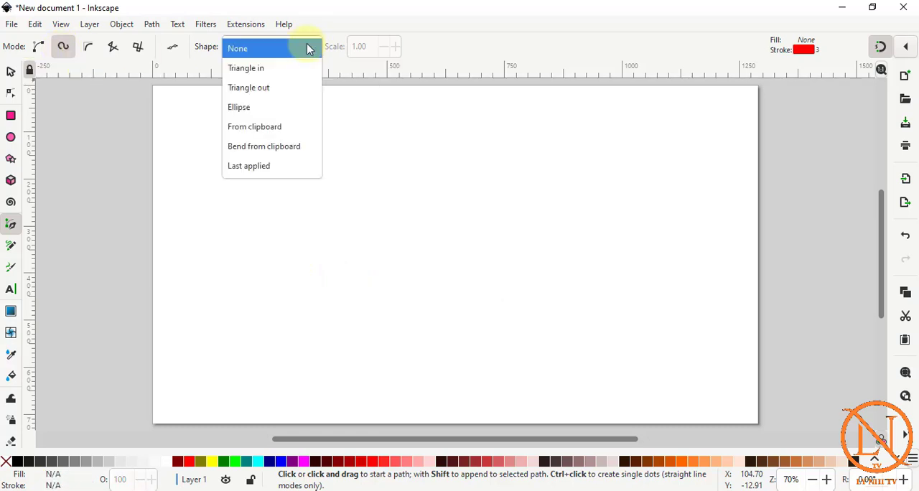
click(255, 76)
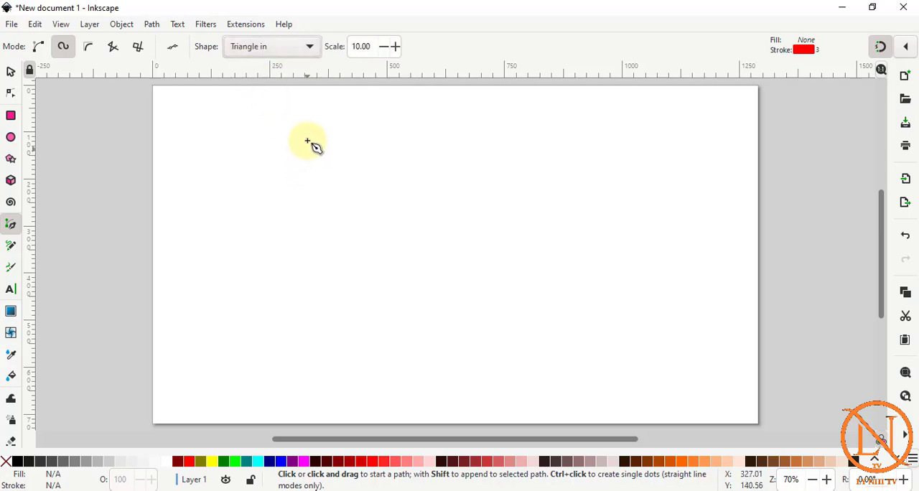
click(337, 131)
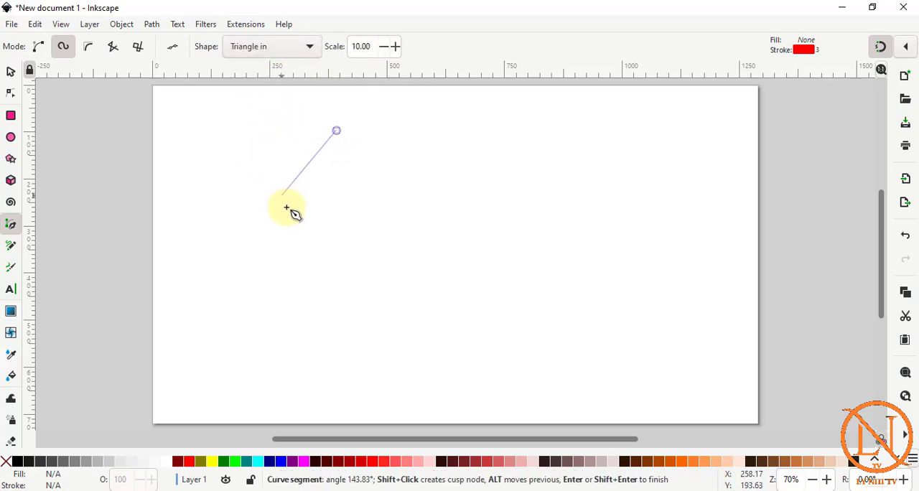
click(326, 208)
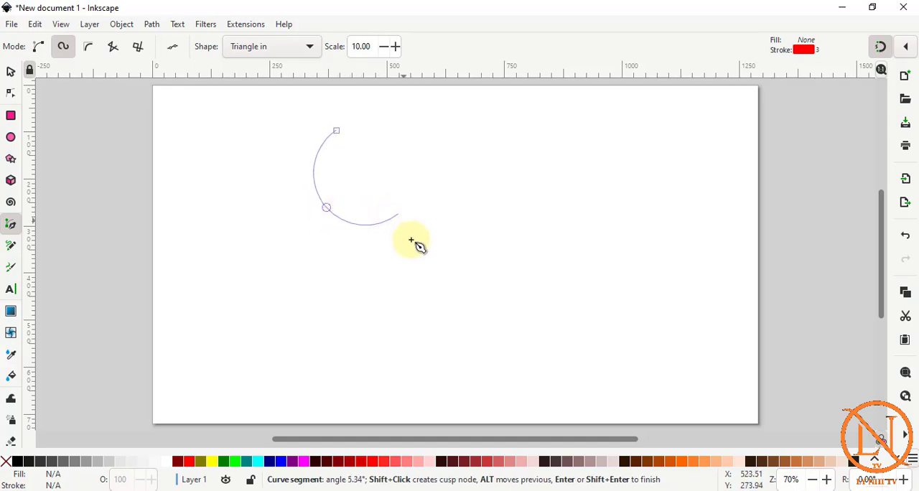
click(352, 216)
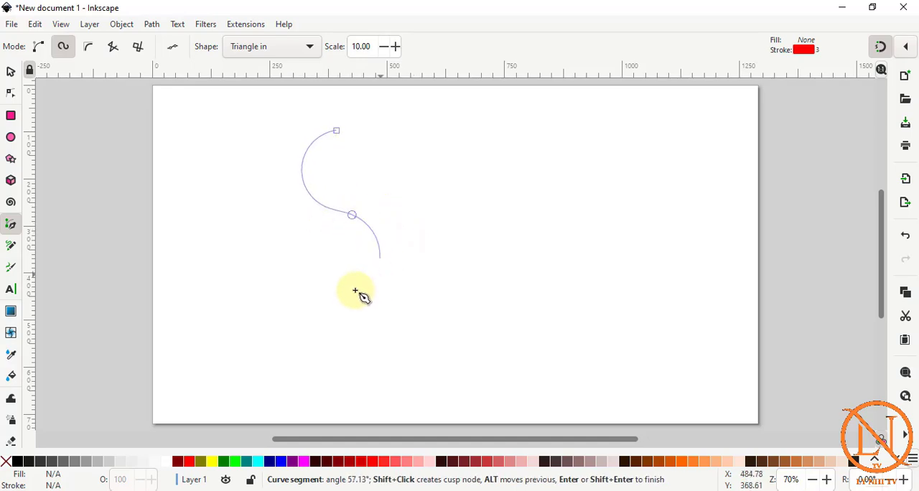
click(308, 280)
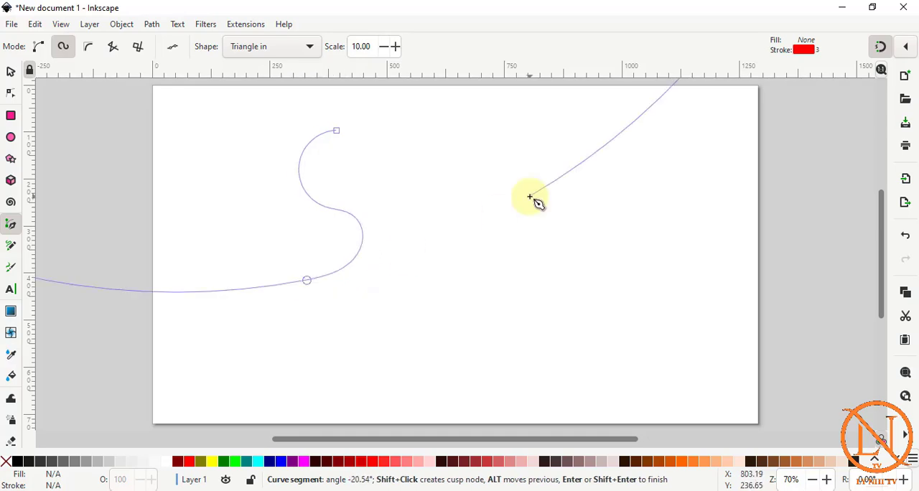
double_click(307, 281)
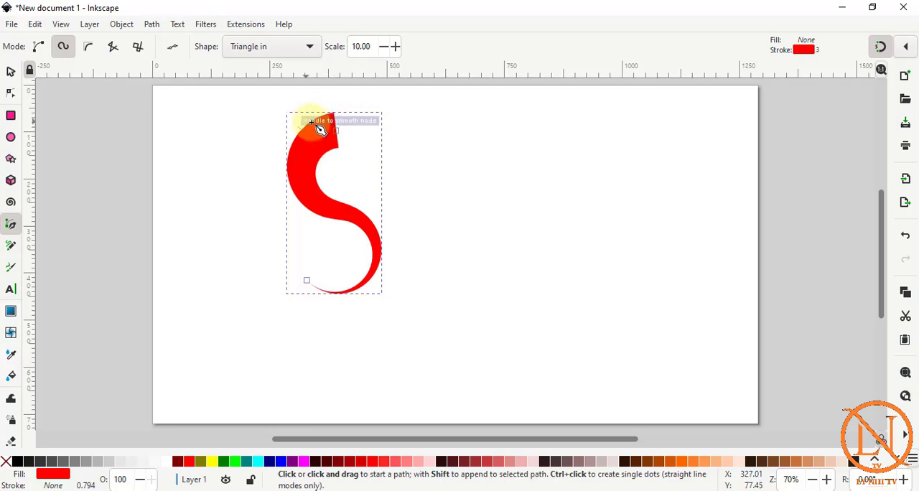
Move the S path's stroke width node from its upper end to just below the middle bend, and return to the Pen tool.
click(11, 92)
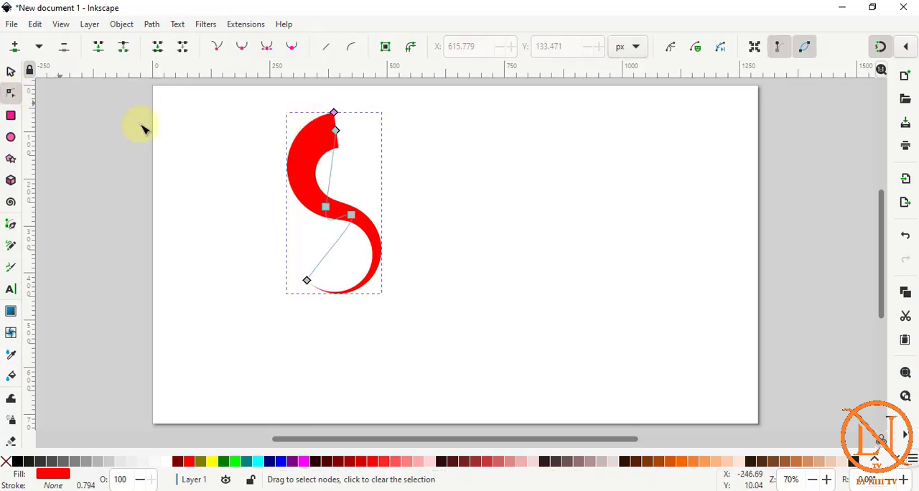
mouse_move(335, 115)
mouse_down()
mouse_move(340, 127)
mouse_move(330, 121)
mouse_move(298, 142)
mouse_move(306, 197)
mouse_move(340, 240)
mouse_move(364, 213)
mouse_move(356, 225)
mouse_up()
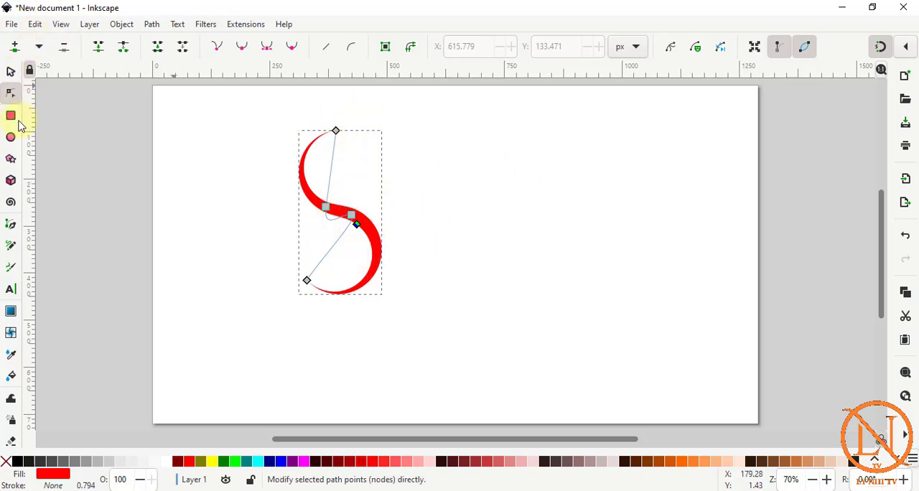
click(11, 224)
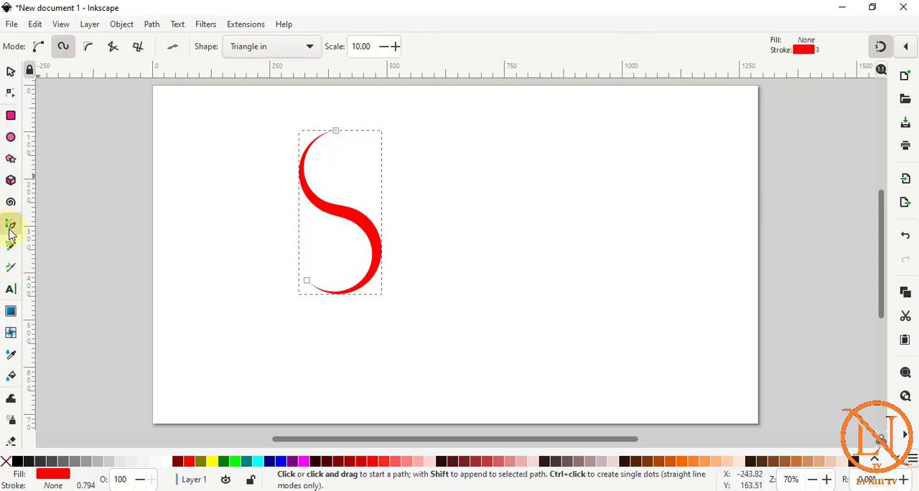
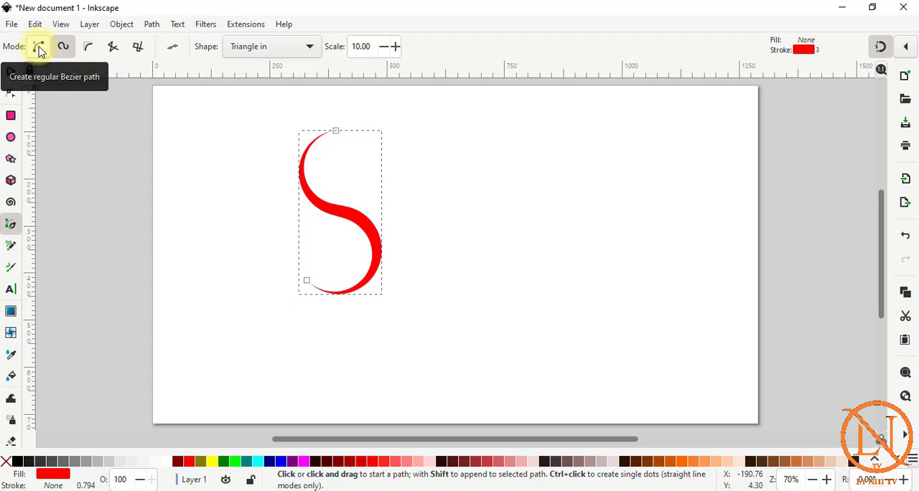
Draw a five-node Bezier path beside the S with Triangle in at scale 10.00, and move its stroke width node to the second segment.
click(39, 49)
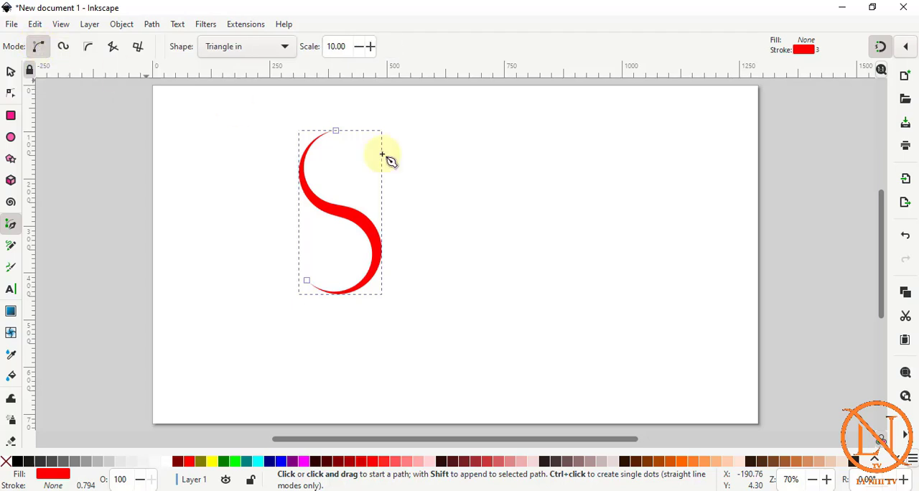
drag(533, 131, 454, 181)
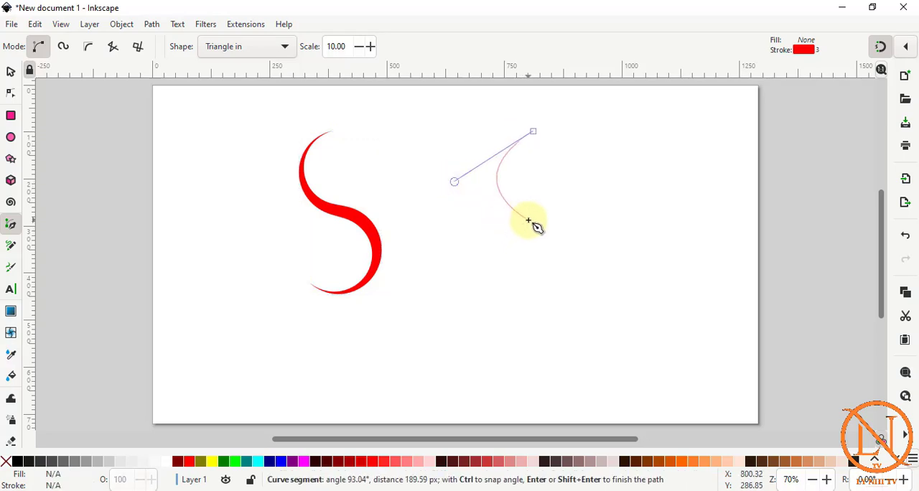
click(528, 221)
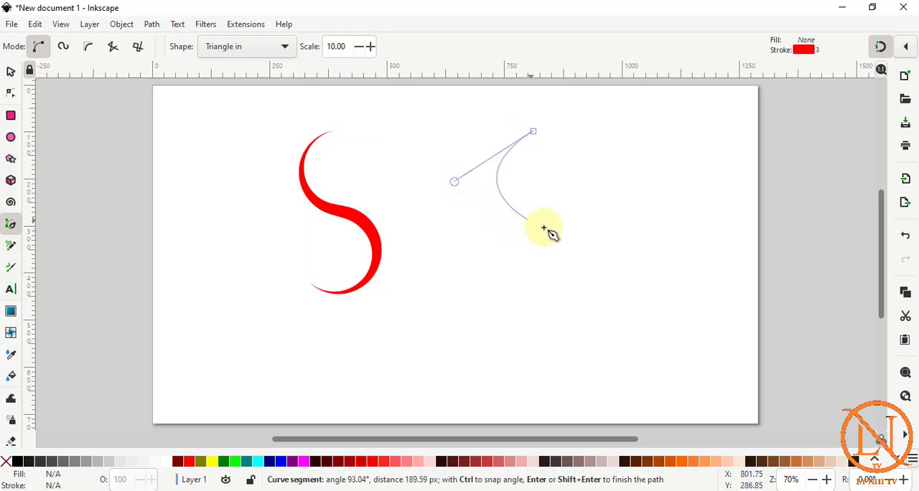
click(584, 255)
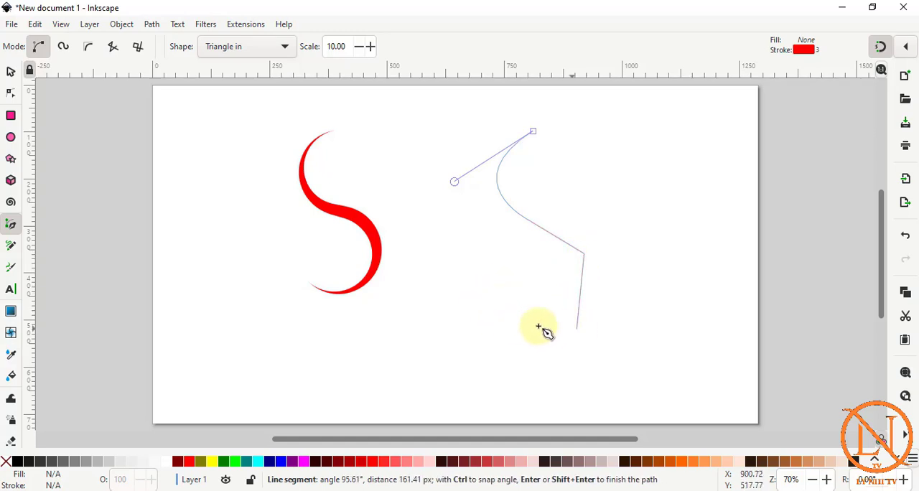
click(577, 329)
click(470, 300)
key(Return)
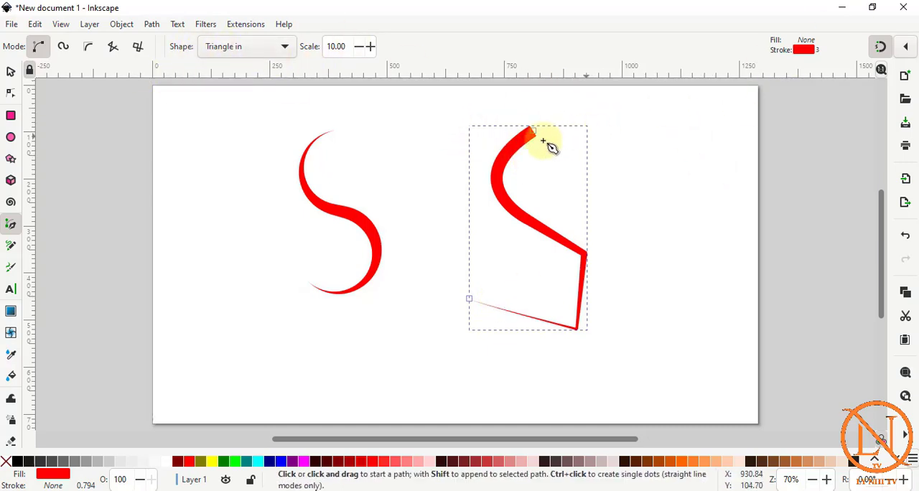
click(10, 94)
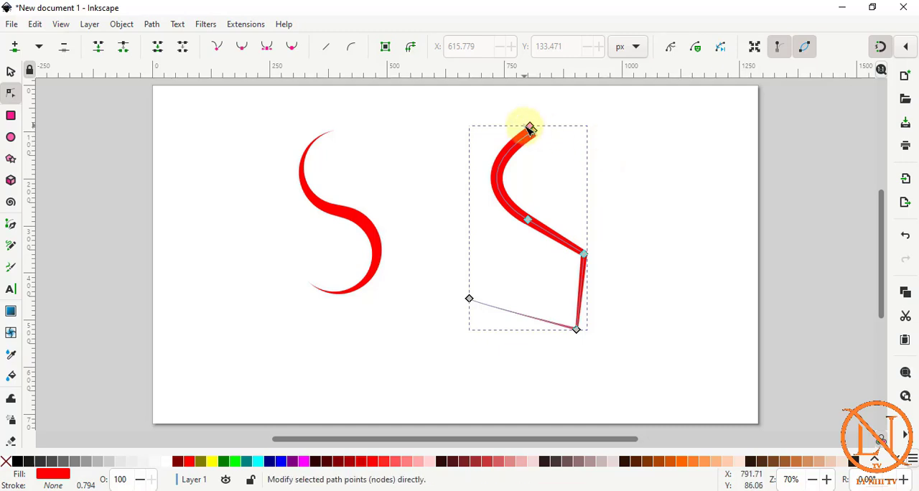
drag(529, 130, 545, 240)
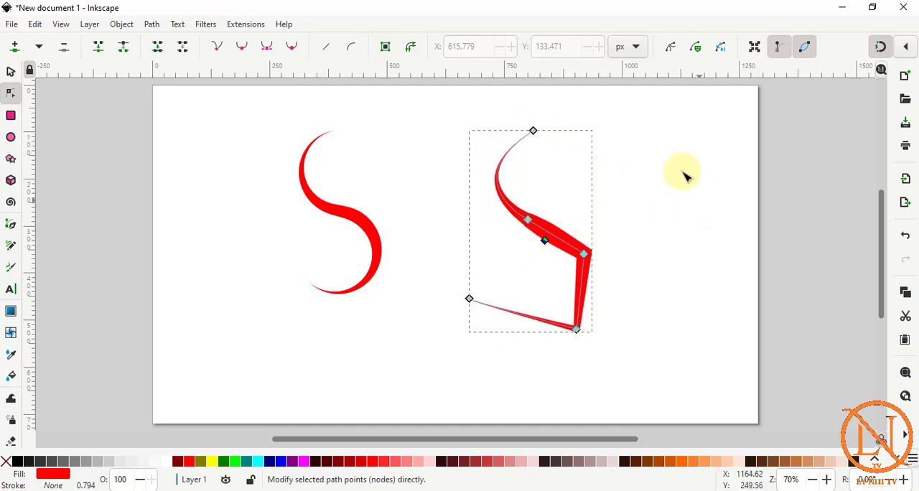
Delete the Bezier path and the S path by removing all their nodes.
key(ctrl+a)
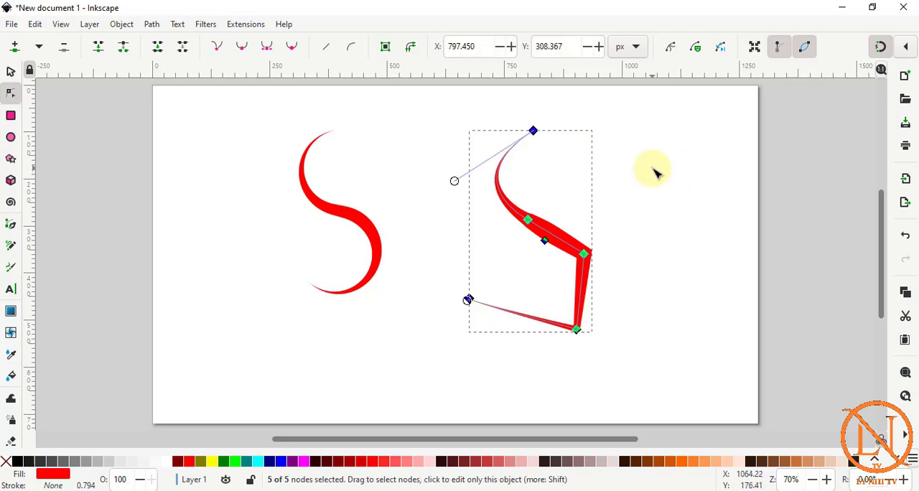
key(Delete)
key(ctrl+a)
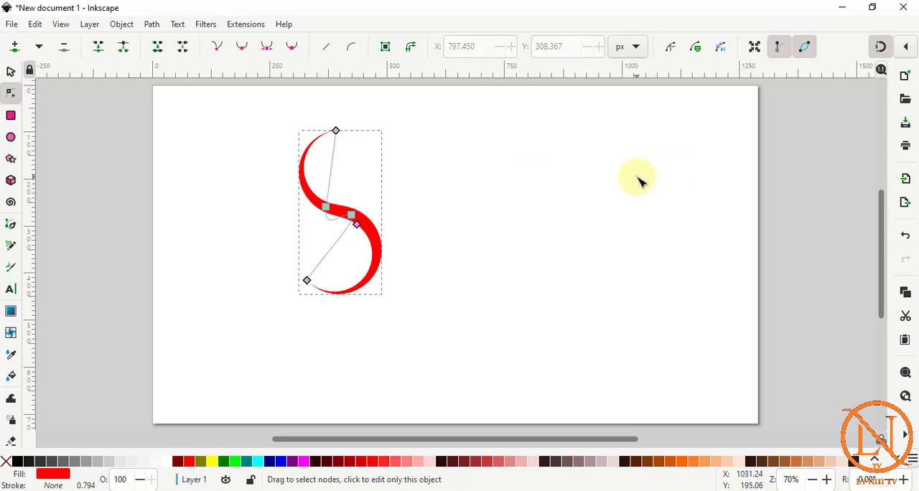
key(Delete)
click(13, 225)
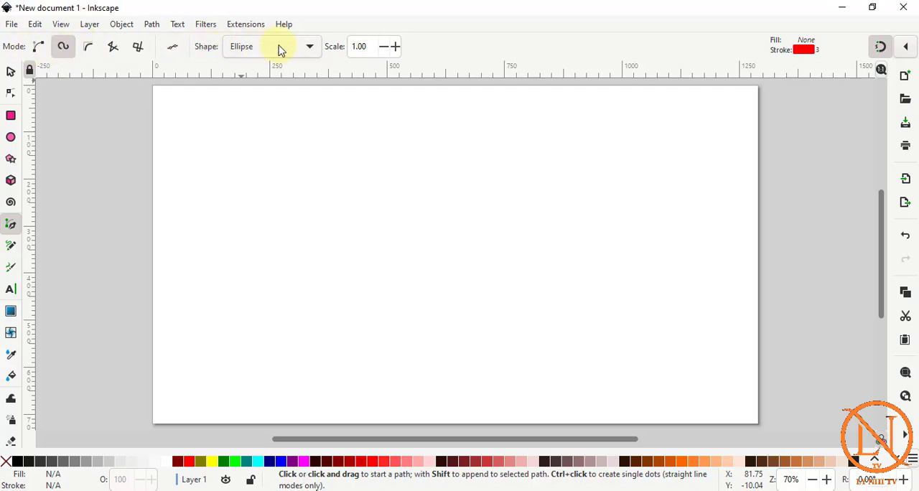
click(314, 48)
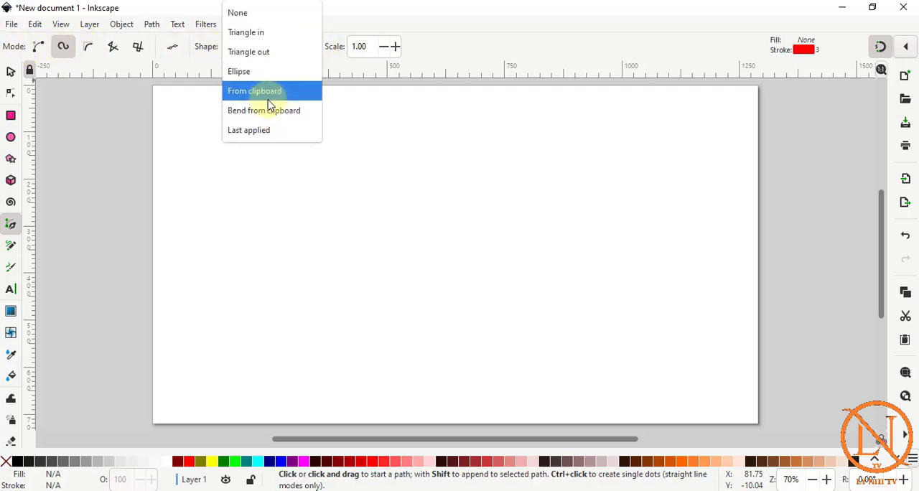
click(271, 217)
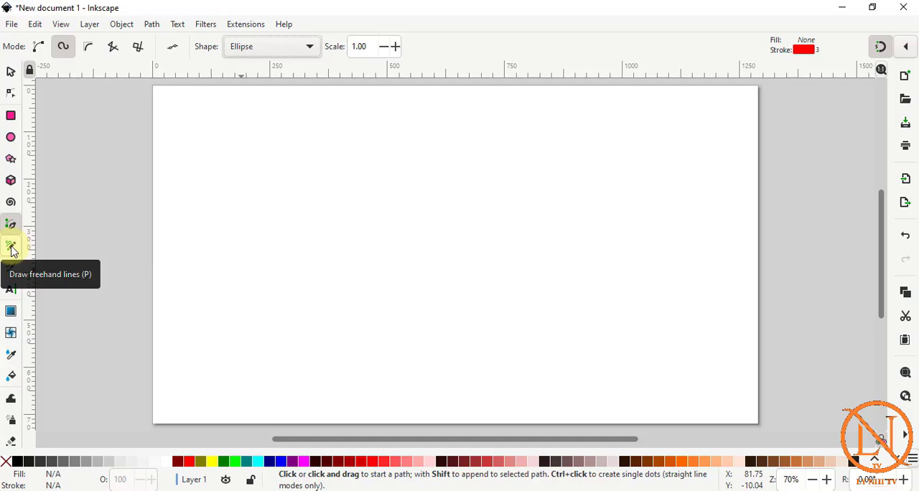
Draw a straight vertical line in the upper left part of the page with the Pencil tool in regular Bezier mode.
click(11, 248)
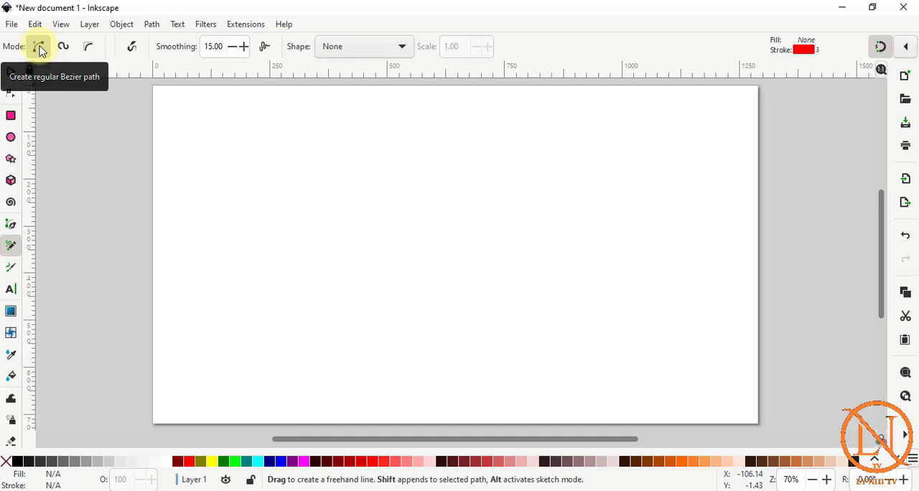
click(303, 142)
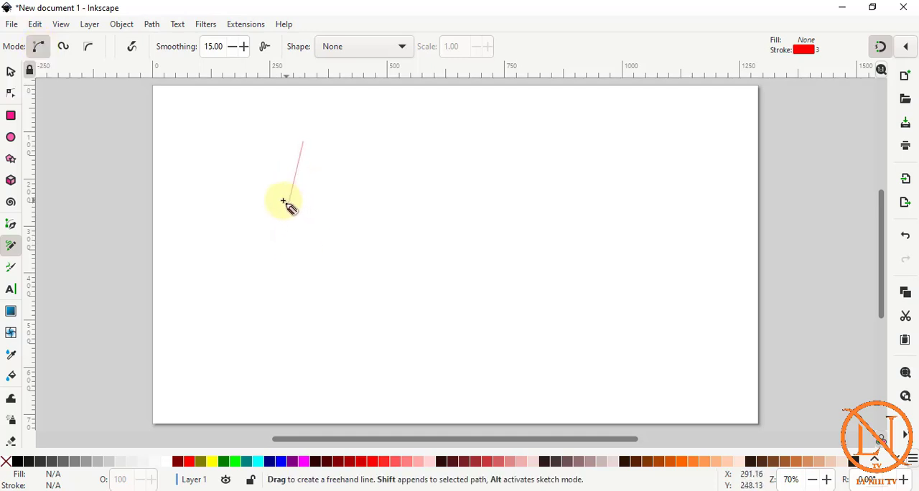
click(266, 186)
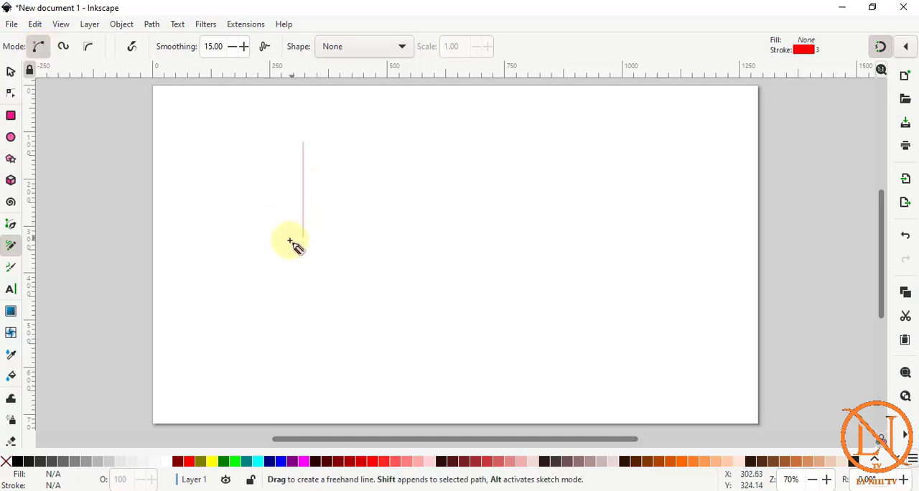
click(303, 233)
key(Delete)
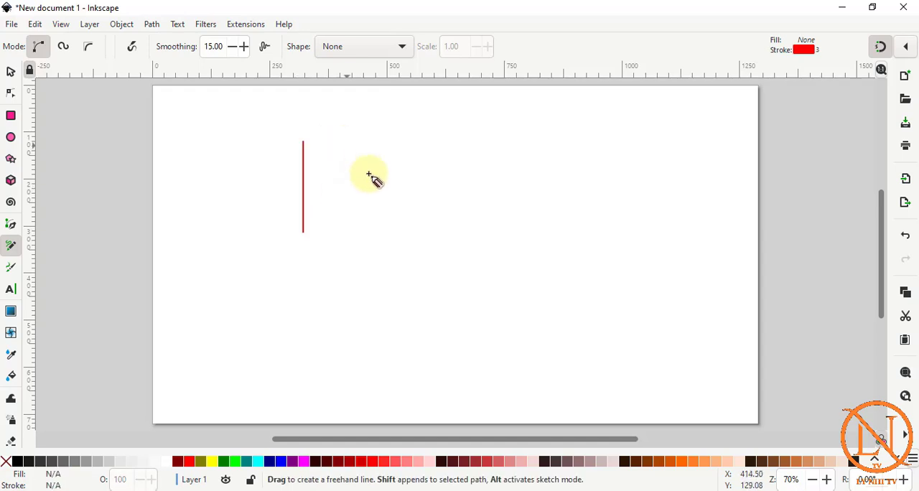
Place single dots below and beside the vertical line with the Pencil tool.
ctrl+click(267, 260)
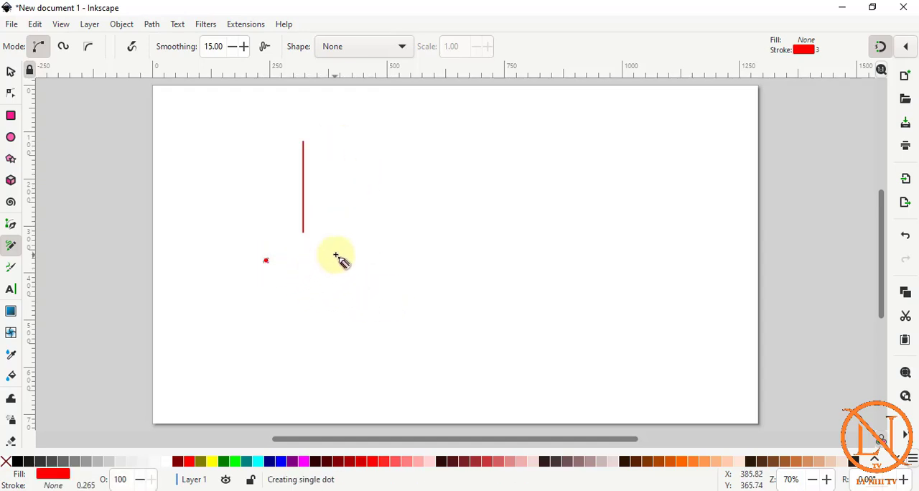
ctrl+click(336, 255)
ctrl+click(442, 226)
ctrl+click(385, 325)
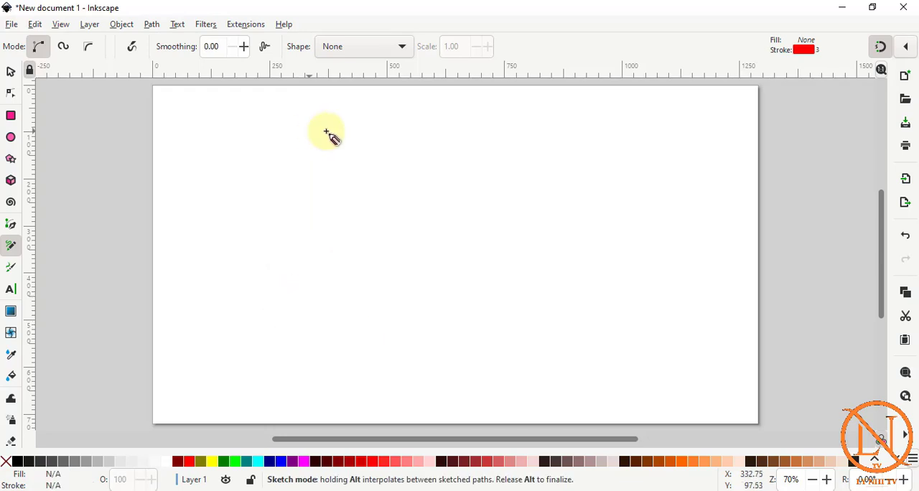
Draw a freehand S-shaped Spiro path with the Pencil tool, using smoothing 0.00, the Triangle in shape and scale 4.50.
click(65, 49)
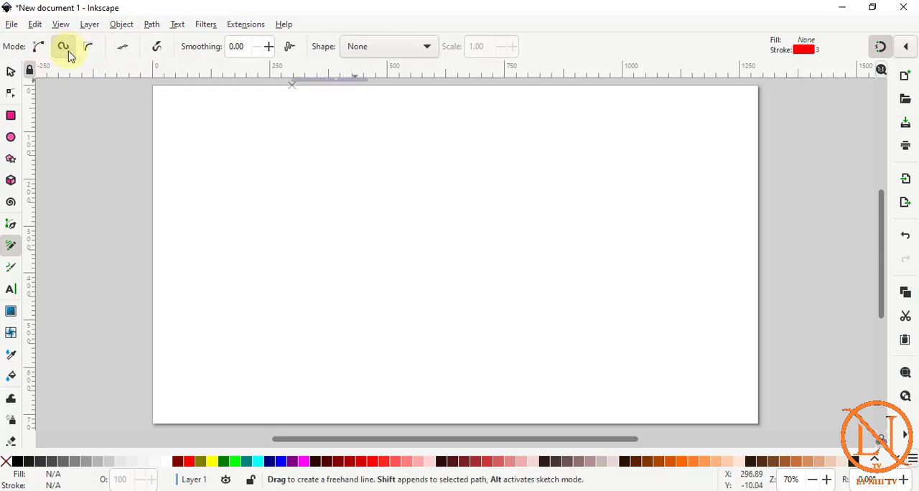
click(428, 50)
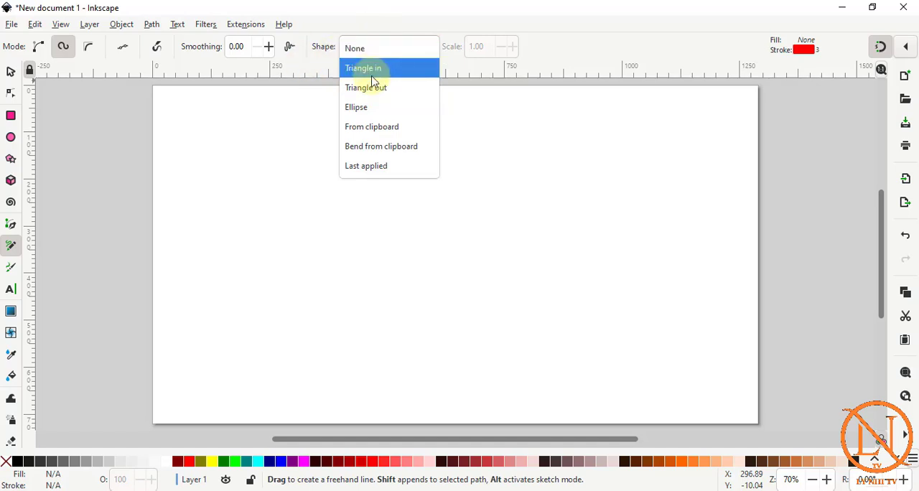
click(371, 73)
mouse_move(346, 159)
mouse_down()
mouse_move(344, 121)
mouse_move(288, 132)
mouse_move(306, 191)
mouse_move(334, 215)
mouse_move(354, 290)
mouse_move(286, 319)
mouse_move(248, 251)
mouse_up()
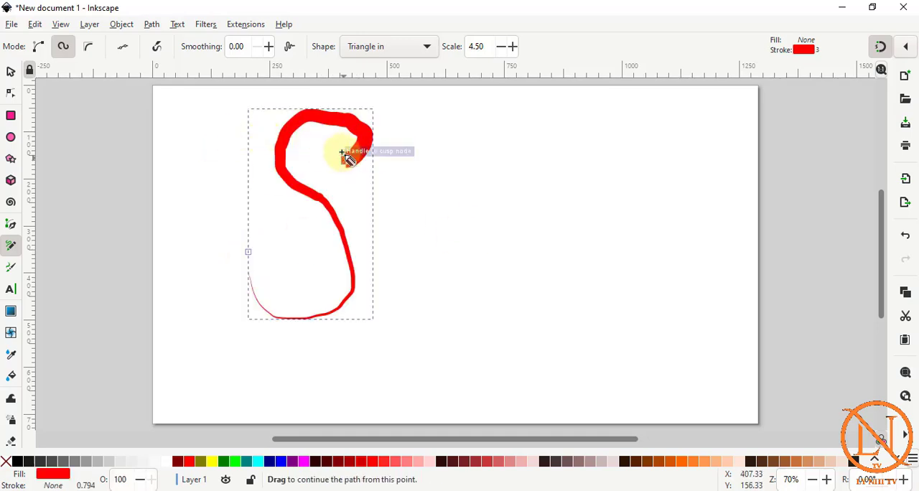
Delete the freehand S path and open the Pencil tool's shape options in Spiro mode.
key(Delete)
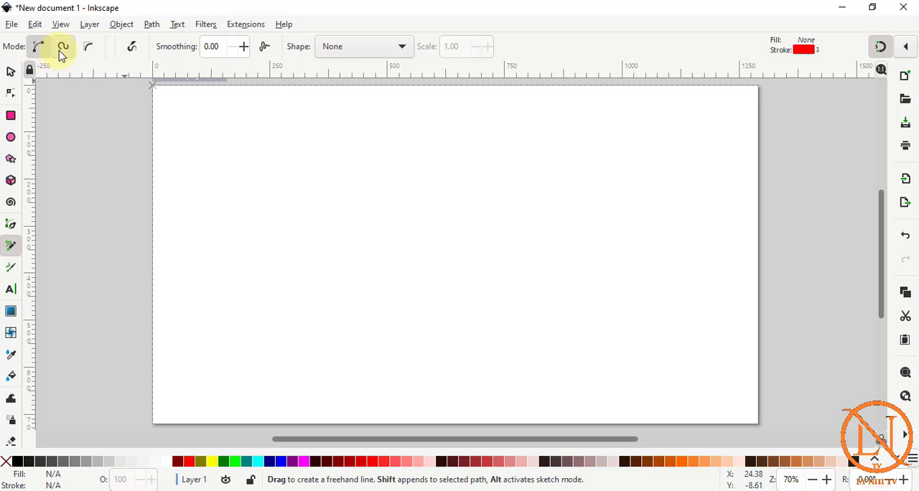
click(61, 52)
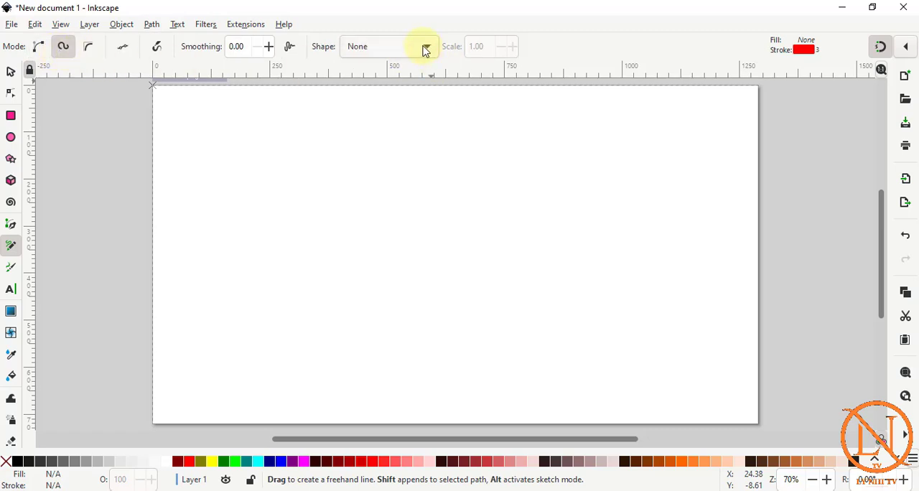
click(426, 49)
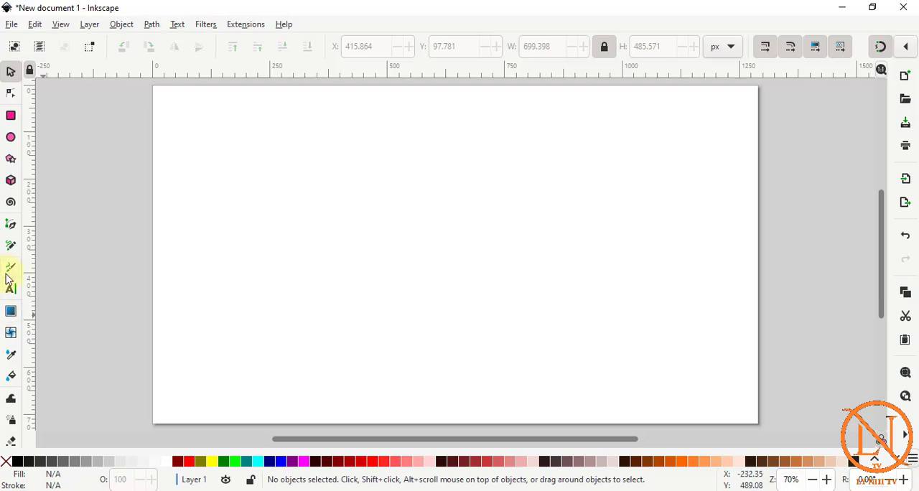
Draw two large S-shaped calligraphic strokes side by side with the Dip pen preset at 50.000 mm width.
click(12, 271)
mouse_move(381, 184)
mouse_down()
mouse_move(440, 154)
mouse_move(354, 130)
mouse_move(379, 248)
mouse_move(462, 340)
mouse_move(292, 316)
mouse_move(411, 316)
mouse_up()
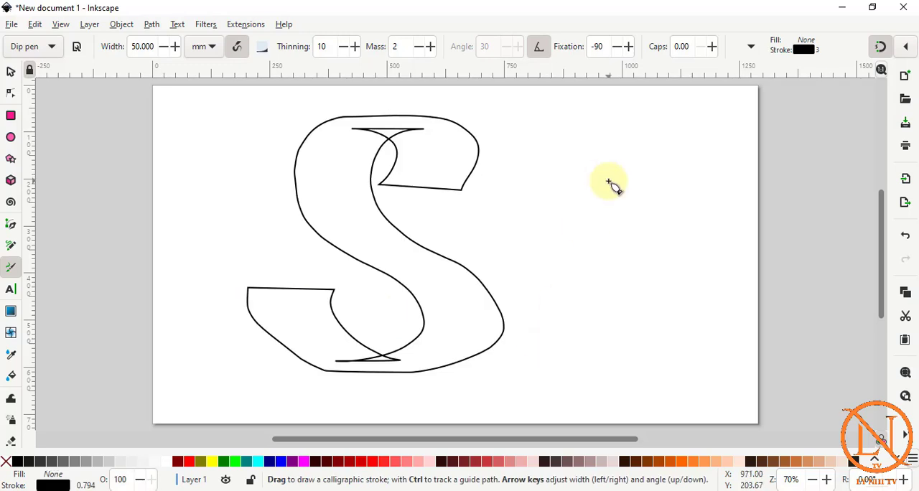
mouse_move(638, 156)
mouse_down()
mouse_move(536, 141)
mouse_move(684, 289)
mouse_move(581, 390)
mouse_move(538, 309)
mouse_move(547, 325)
mouse_up()
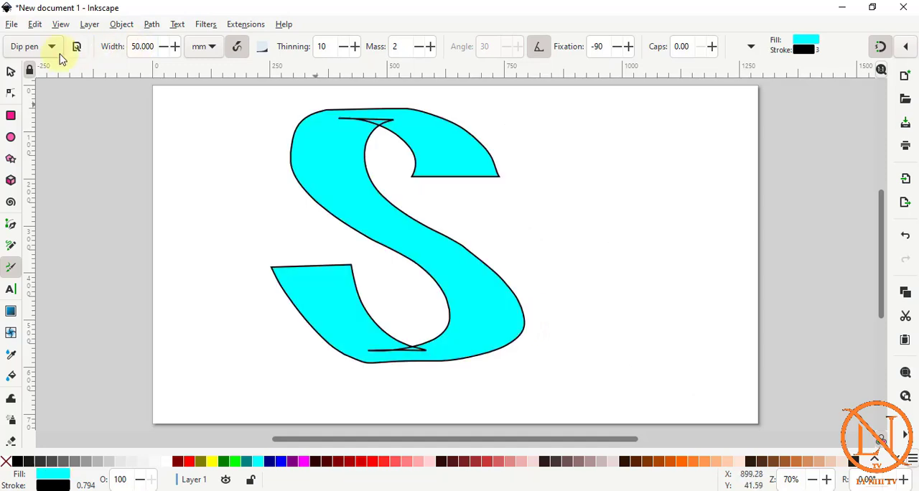
click(50, 48)
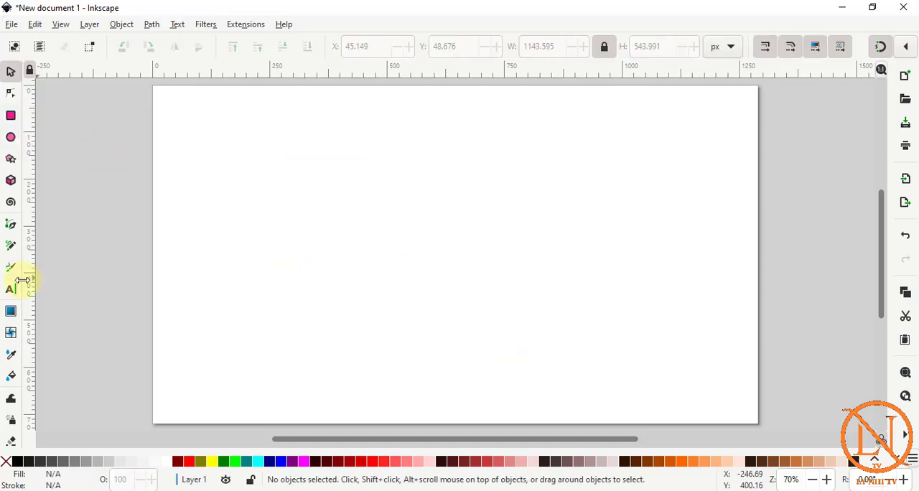
Add the text "sgdgdfhfjgf" in the left half of the page in Arial Bold at 72 pt.
click(11, 290)
click(304, 228)
text(sgdgdfhfjgf)
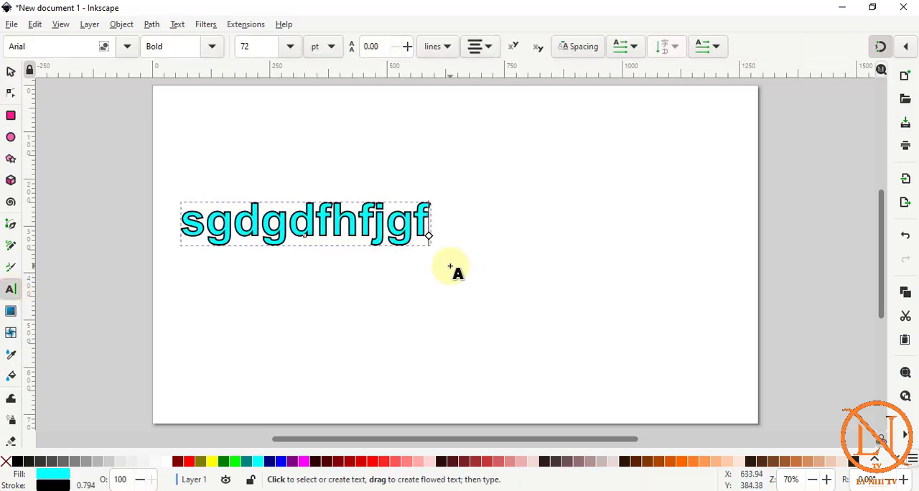
Set the text's font to Bradley Hand ITC.
click(33, 46)
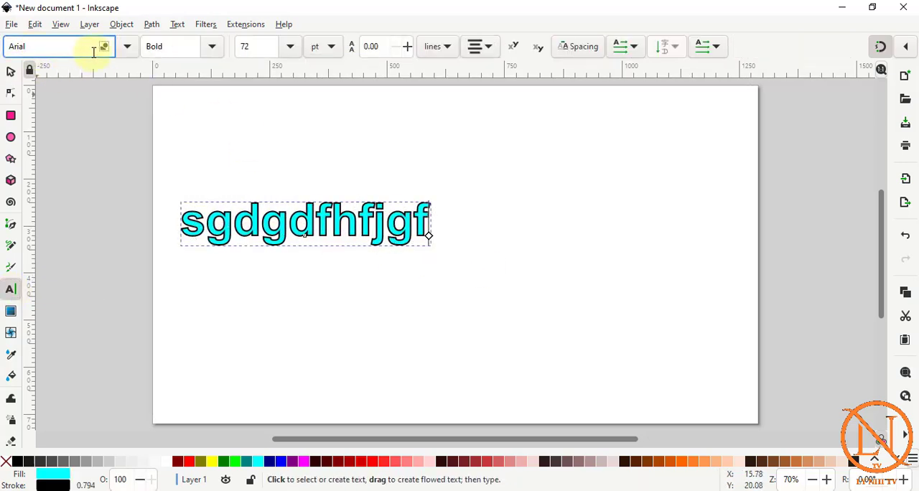
drag(54, 51, 7, 48)
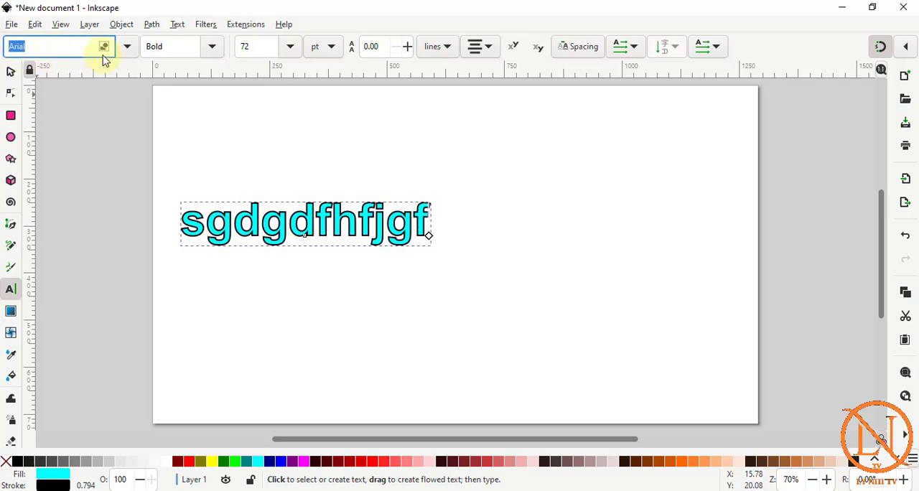
click(127, 46)
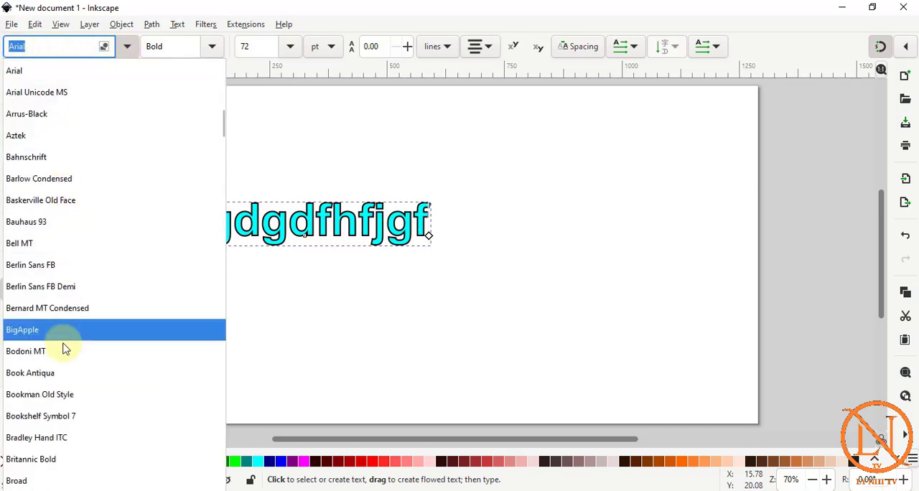
scroll(62, 341, down, 3)
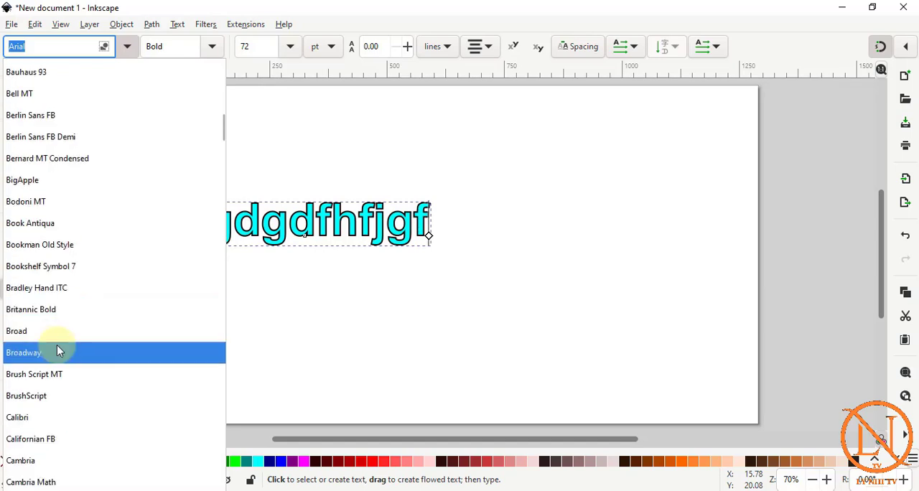
click(60, 288)
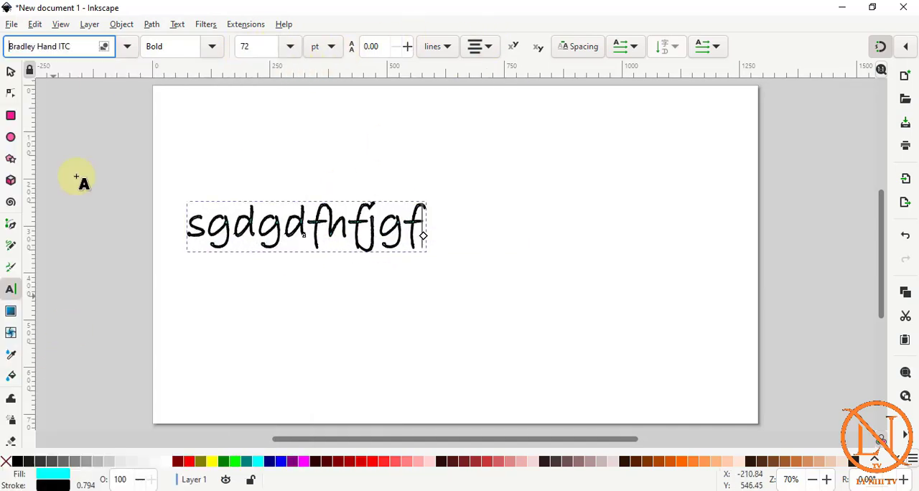
Set the text's font to Broad and remove its fill.
click(127, 47)
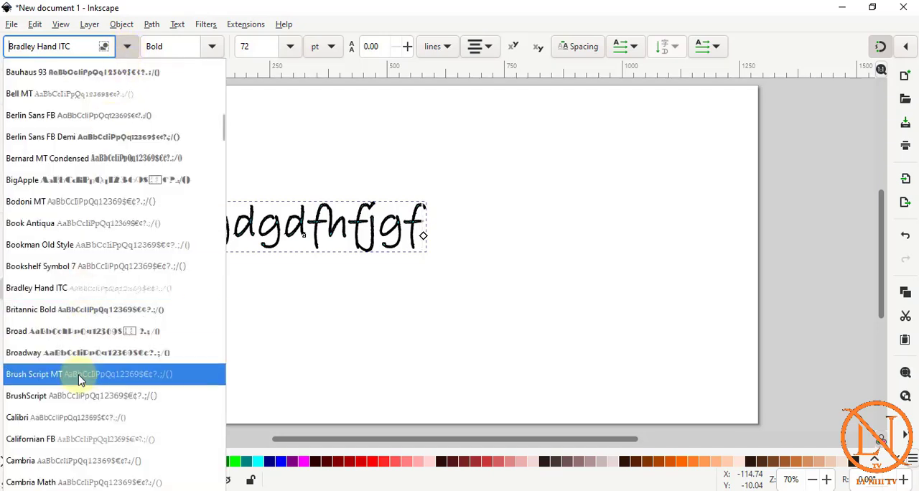
scroll(79, 345, down, 1)
click(72, 310)
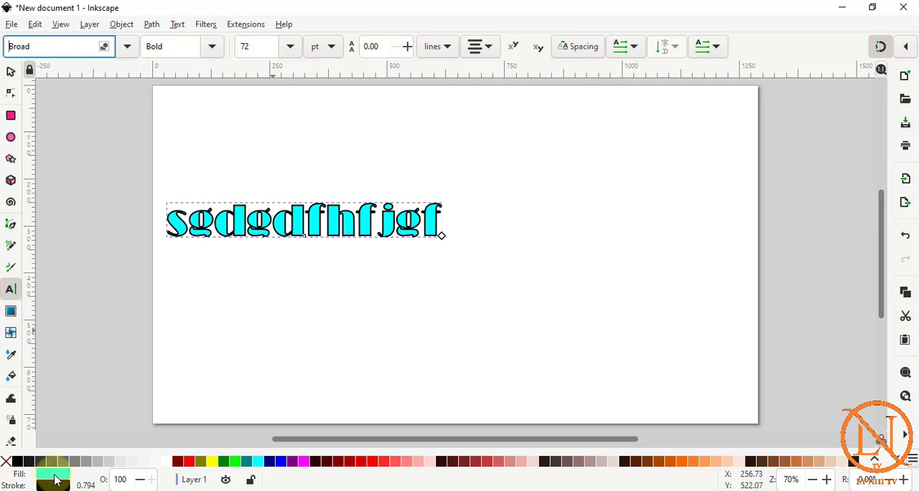
click(9, 461)
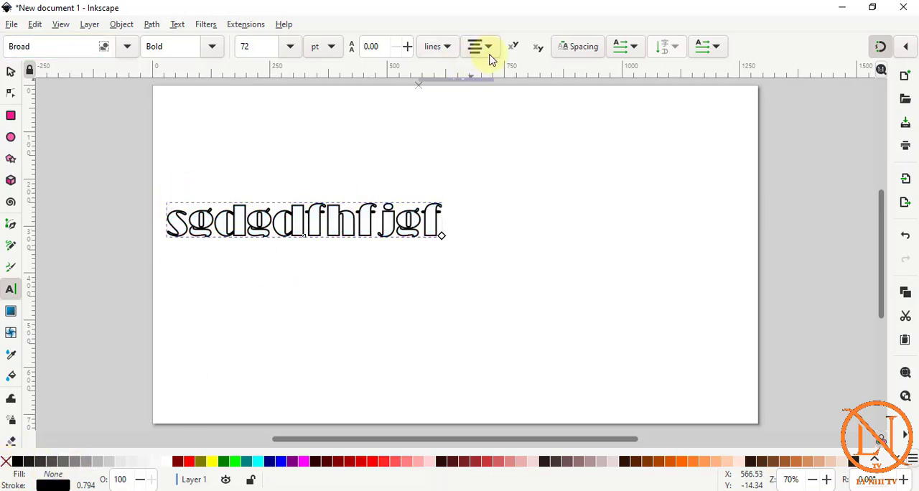
Move the outlined text to the middle of the page and set its letter spacing to 15.00.
click(11, 71)
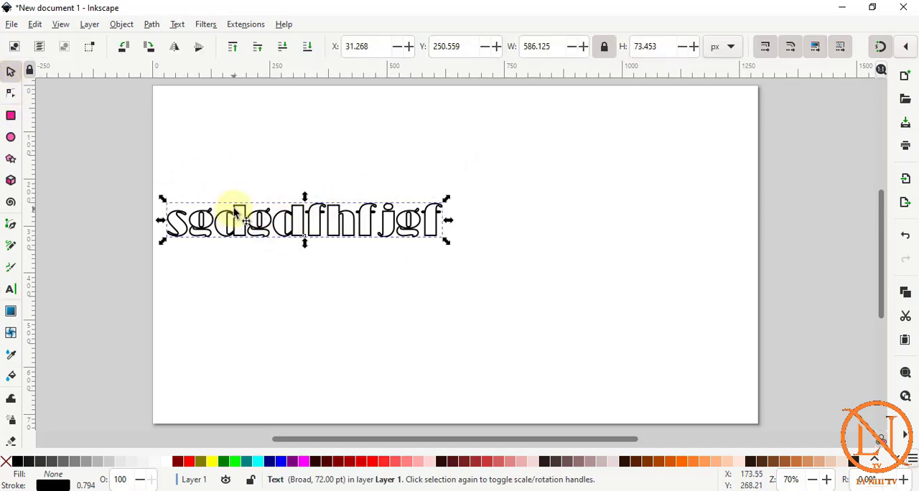
drag(242, 212, 395, 231)
key(t)
click(566, 20)
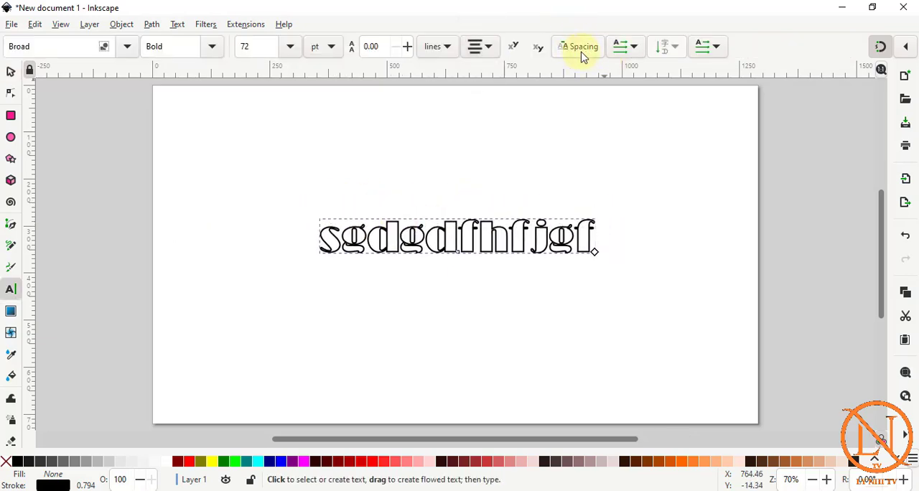
click(589, 49)
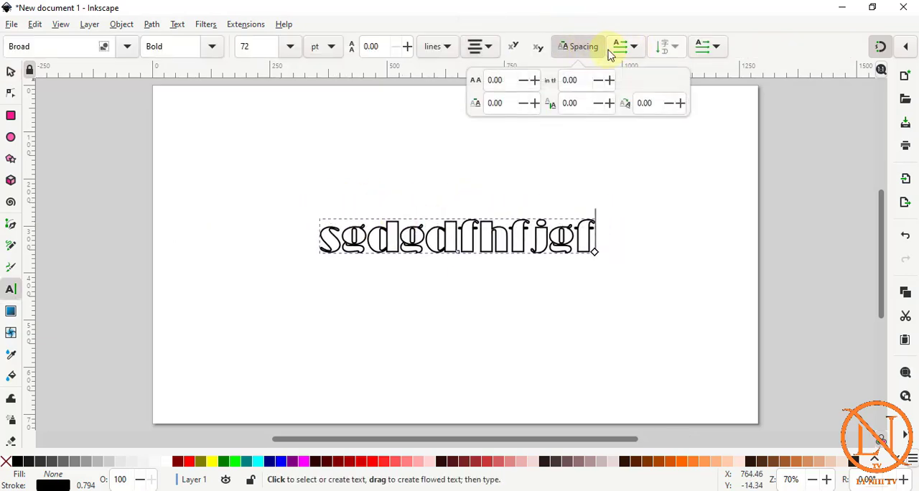
double_click(494, 80)
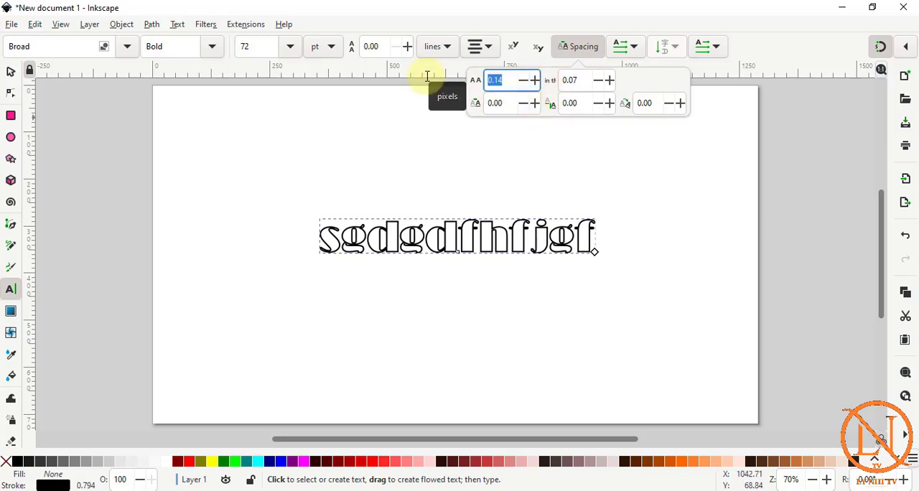
text(12)
text(5)
key(Return)
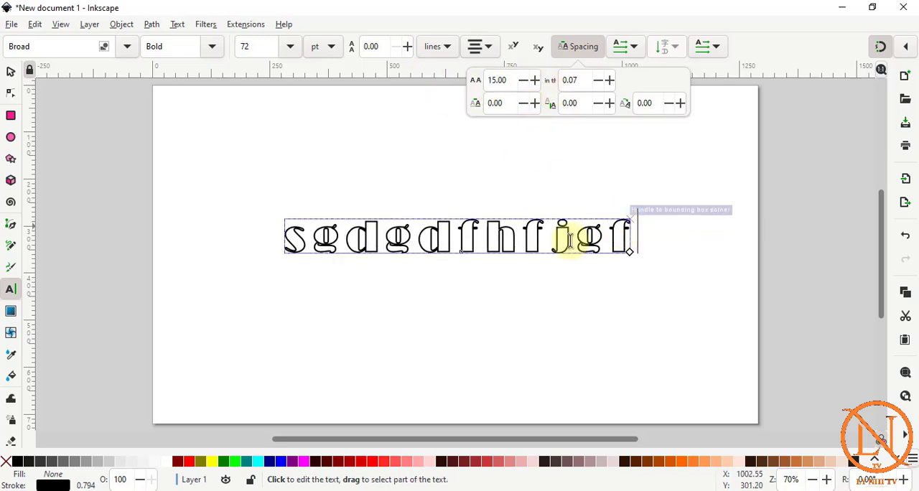
Move the text up slightly, convert it to paths and ungroup it into separate letters.
click(10, 72)
drag(396, 219, 393, 187)
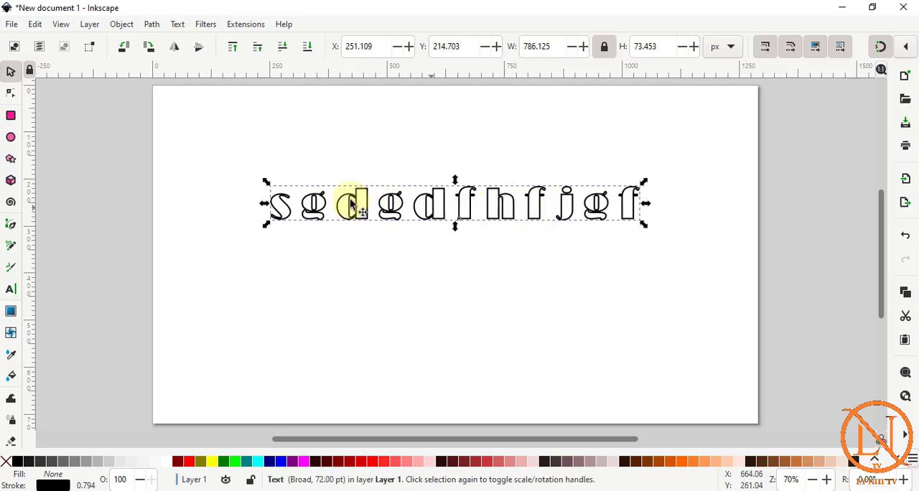
click(152, 25)
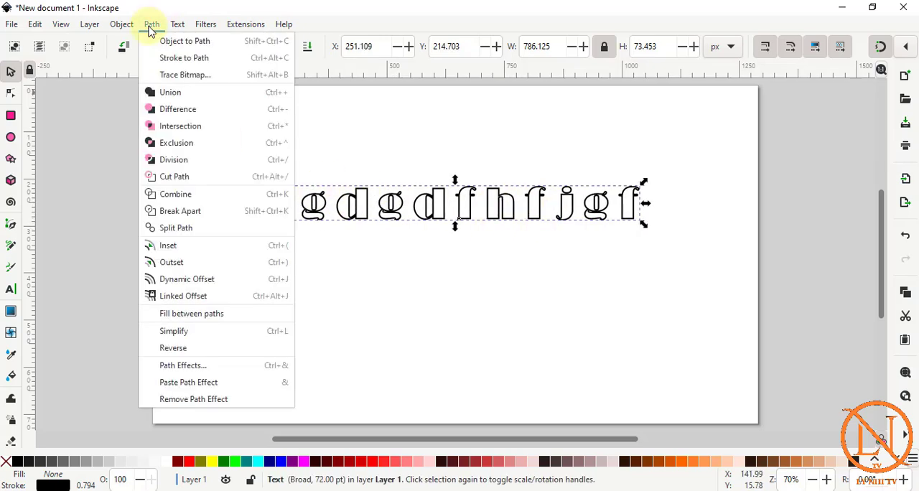
click(172, 47)
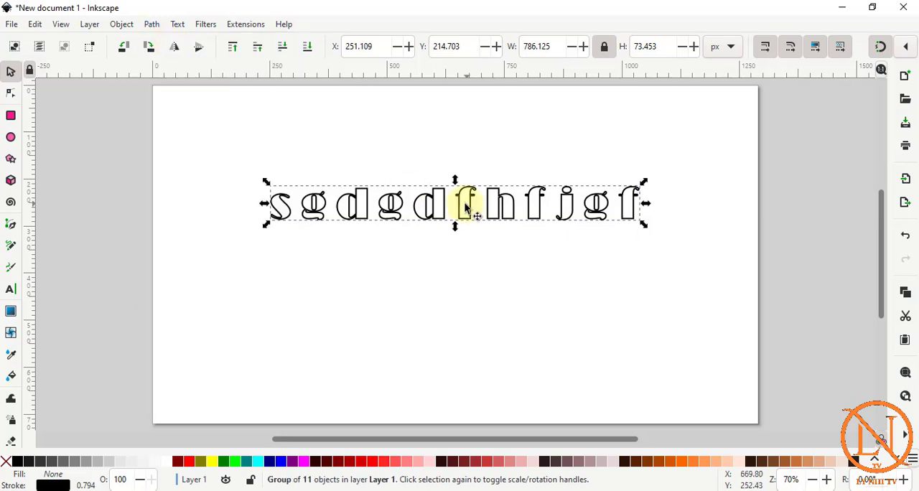
right_click(268, 194)
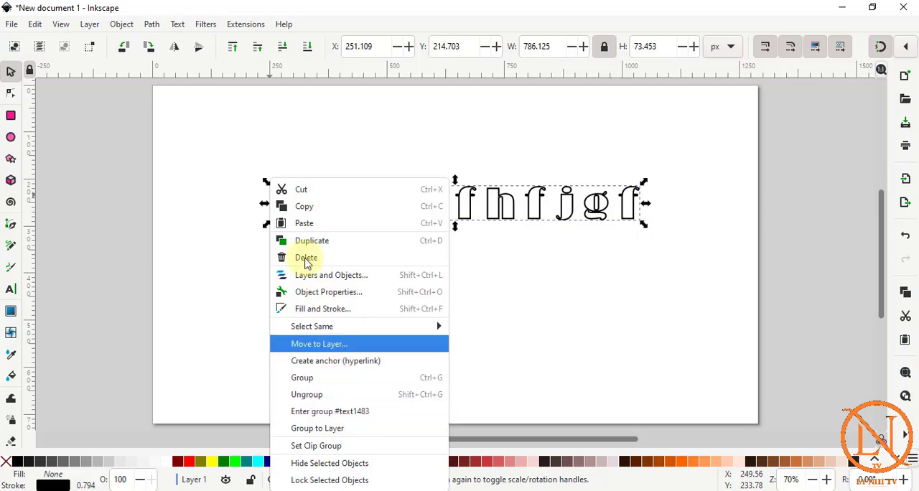
click(334, 405)
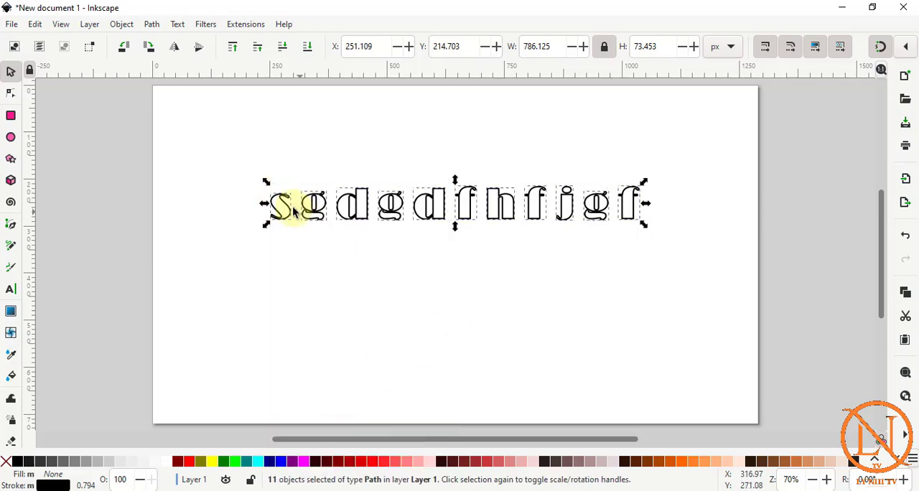
Pull a lower node of the letter s diagonally down and right to about X 522, Y 500 px, forming a long spike.
click(13, 98)
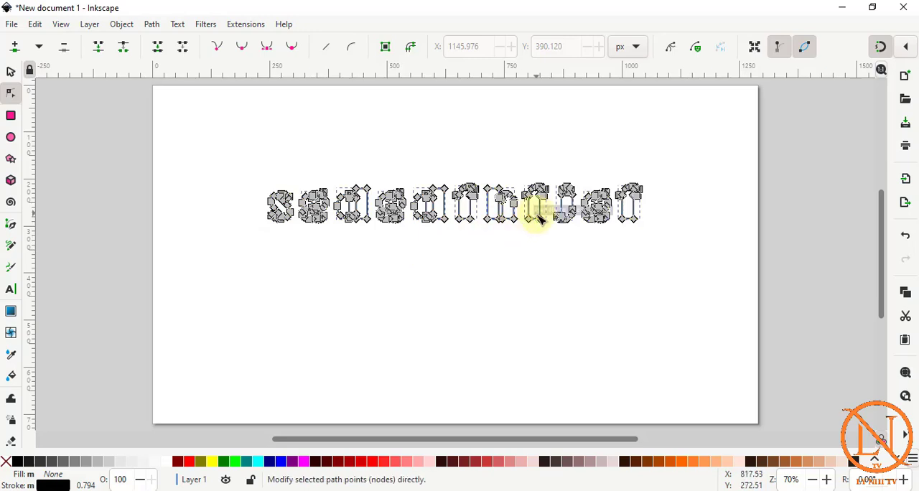
drag(288, 220, 398, 322)
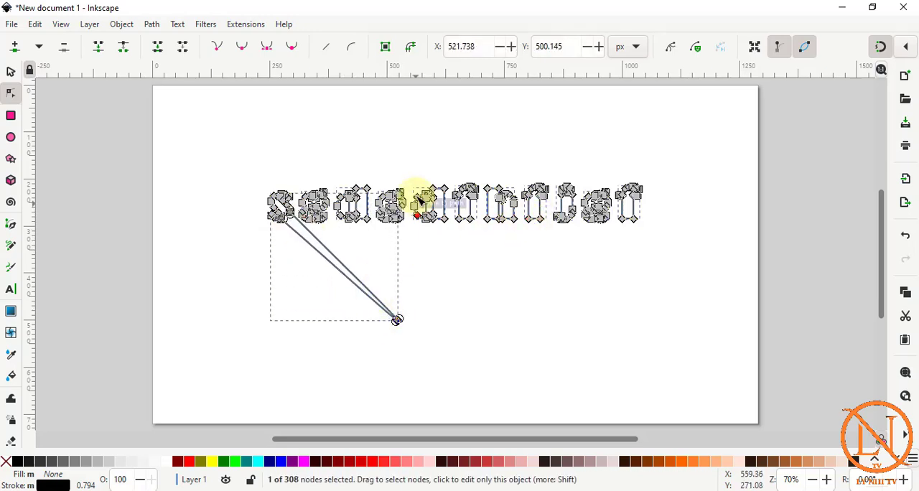
click(297, 154)
click(11, 72)
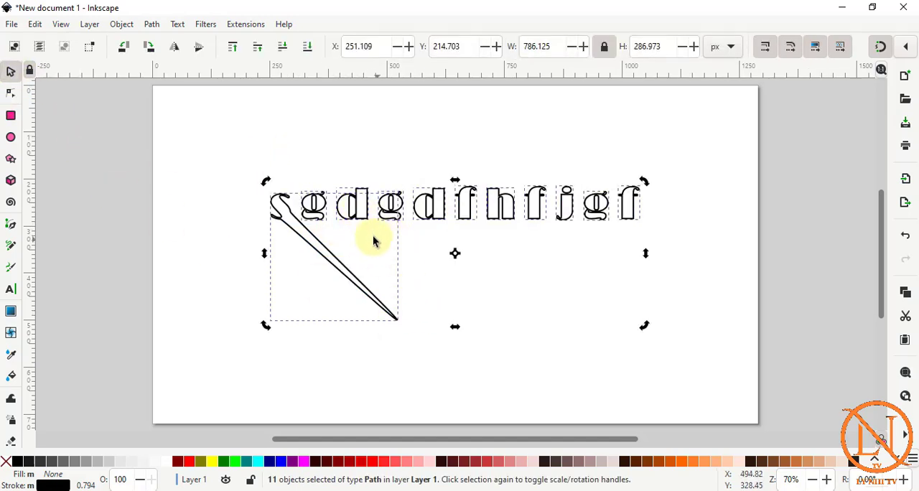
Stretch lower nodes of the second g, first two f's, last g and last f down-right into spikes, and the last f's upper node up-right.
click(11, 95)
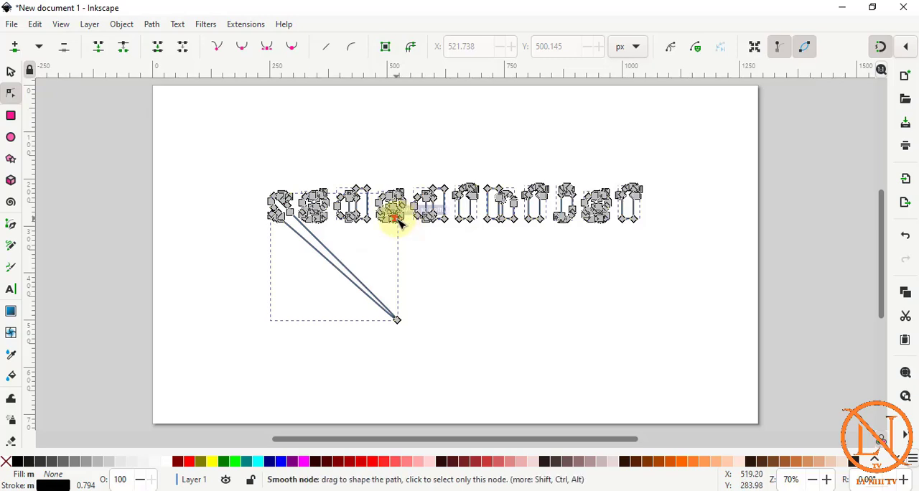
drag(395, 217, 462, 285)
drag(469, 215, 536, 274)
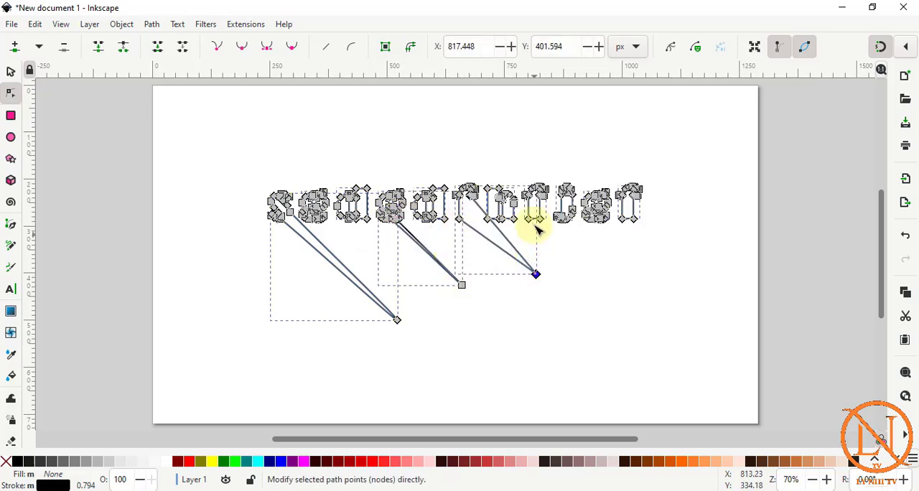
drag(529, 219, 580, 267)
drag(607, 221, 638, 255)
drag(637, 222, 672, 251)
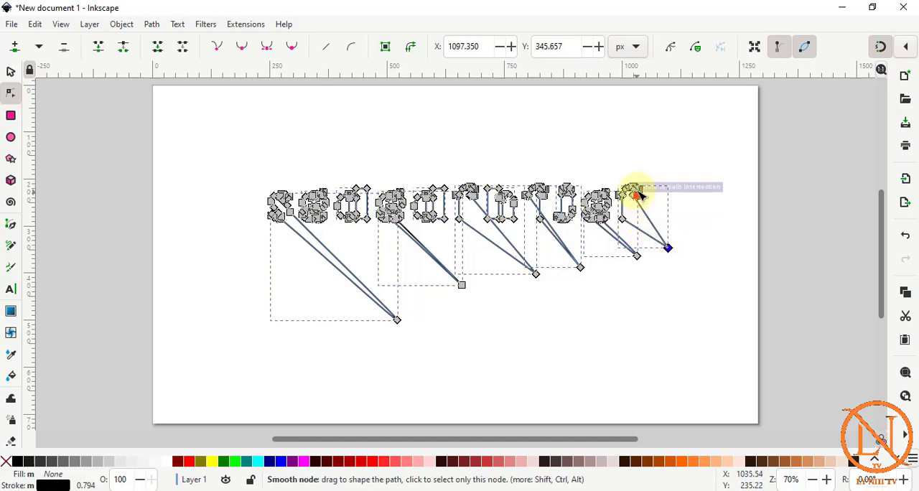
drag(640, 189, 668, 153)
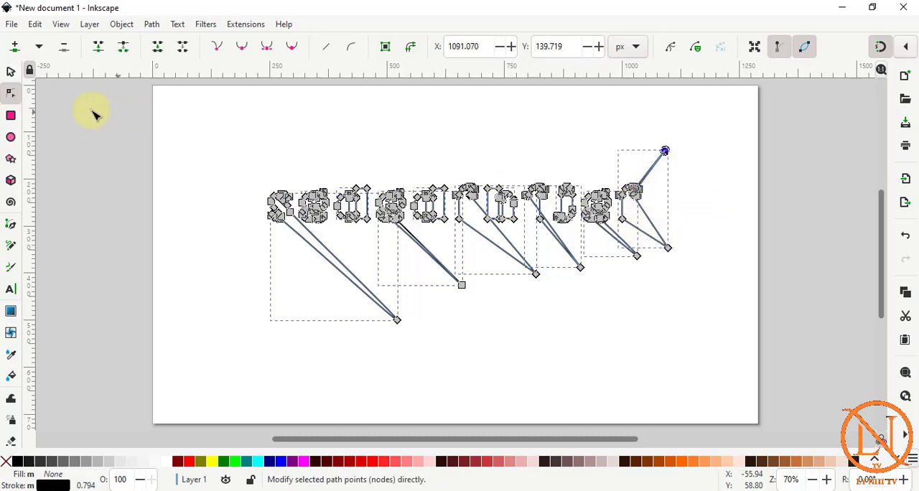
Spread the letters apart, with the second g below and the s further left, and enlarge the first d.
click(12, 74)
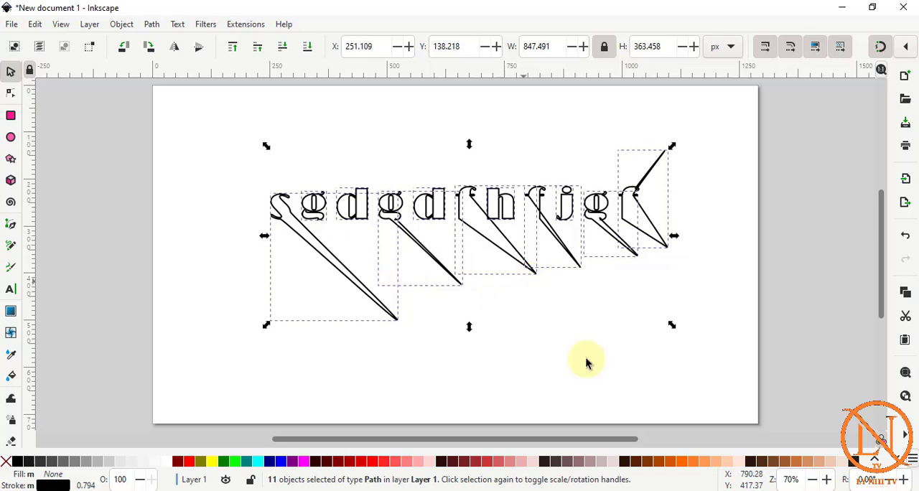
mouse_move(395, 205)
mouse_down()
mouse_move(491, 119)
mouse_move(432, 248)
mouse_move(465, 353)
mouse_move(480, 325)
mouse_up()
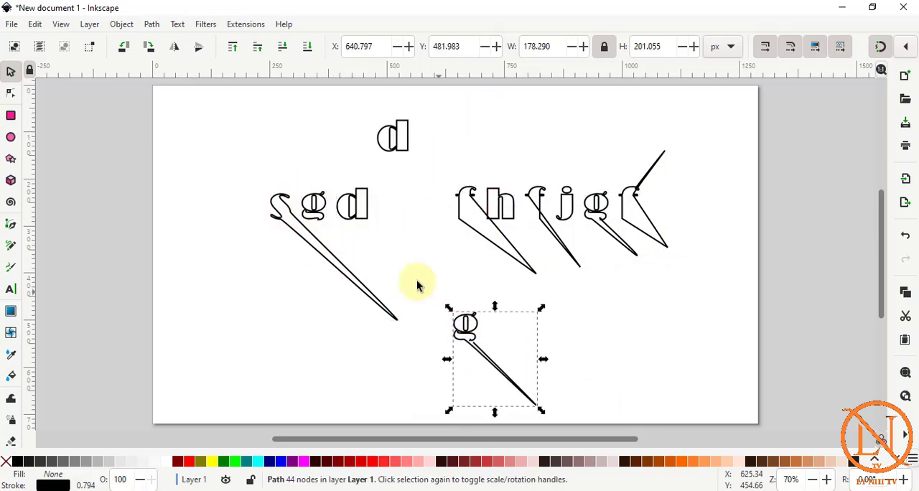
mouse_move(289, 213)
mouse_down()
mouse_move(215, 158)
mouse_move(201, 189)
mouse_move(262, 204)
mouse_up()
drag(356, 206, 308, 165)
Reshape the enlarged d by pulling the nodes on the right side of its stem.
click(16, 98)
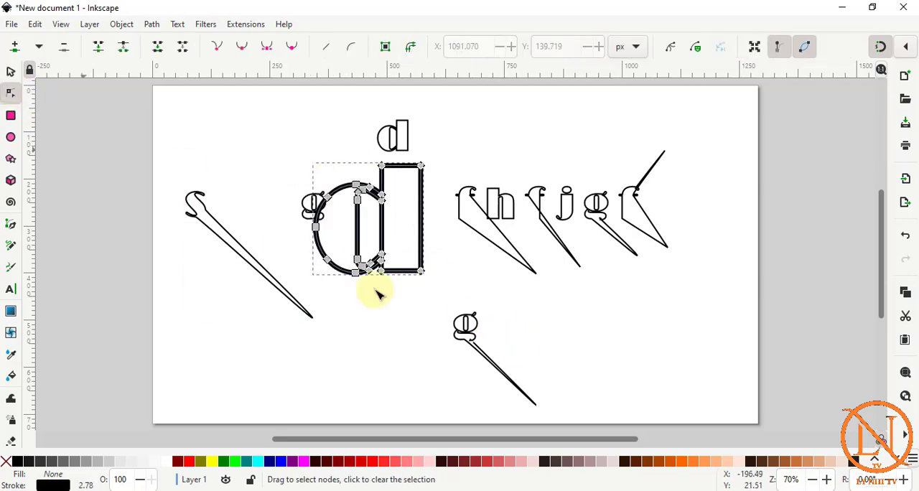
drag(420, 270, 524, 305)
drag(423, 173, 421, 215)
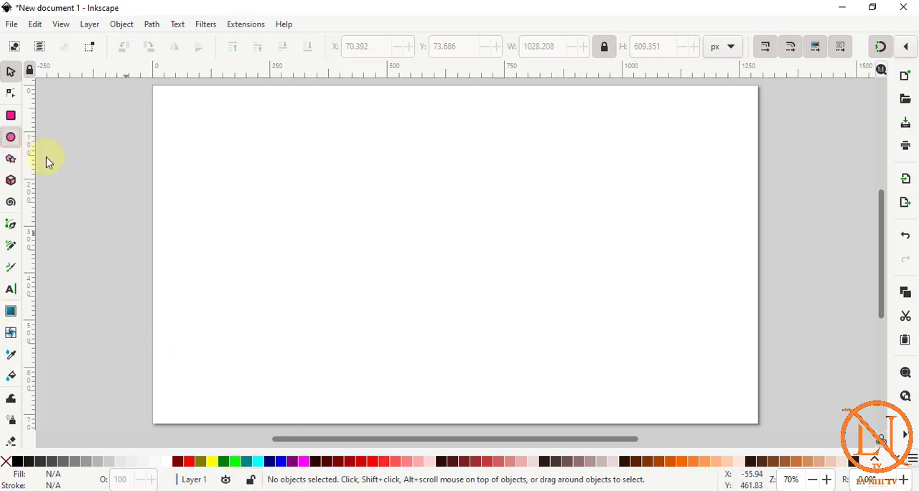
Draw a red circle of about 131 px radius in the page's left half and place a duplicate to its right.
drag(244, 155, 370, 278)
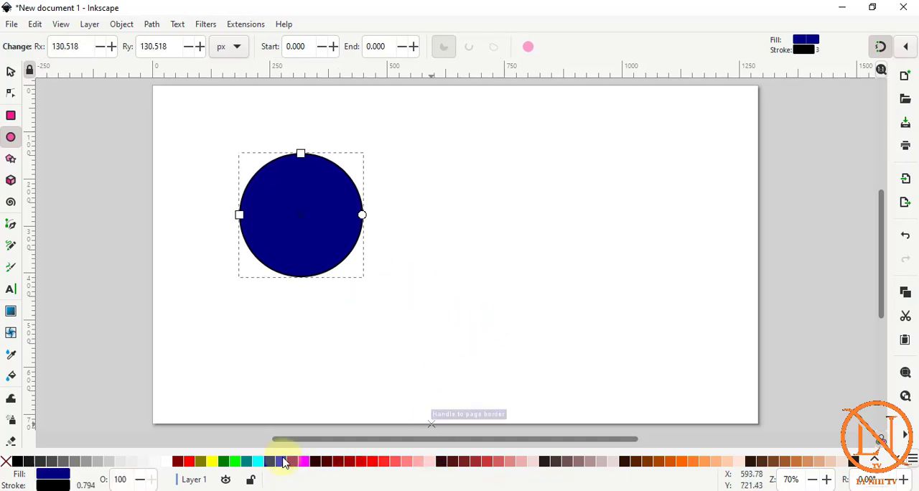
click(189, 462)
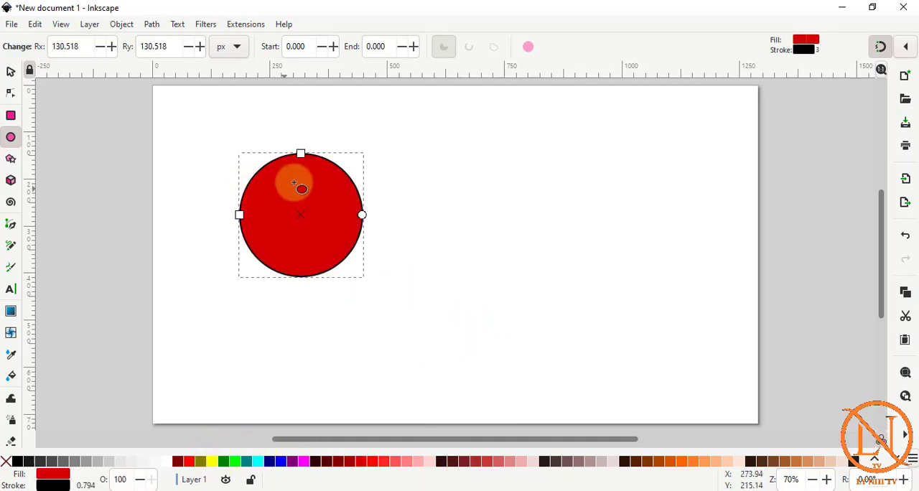
right_click(313, 164)
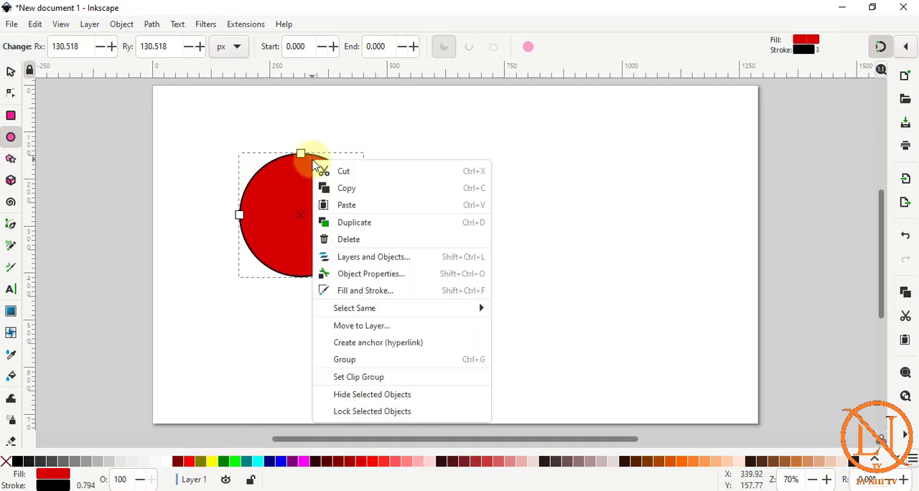
click(354, 223)
click(11, 70)
click(287, 178)
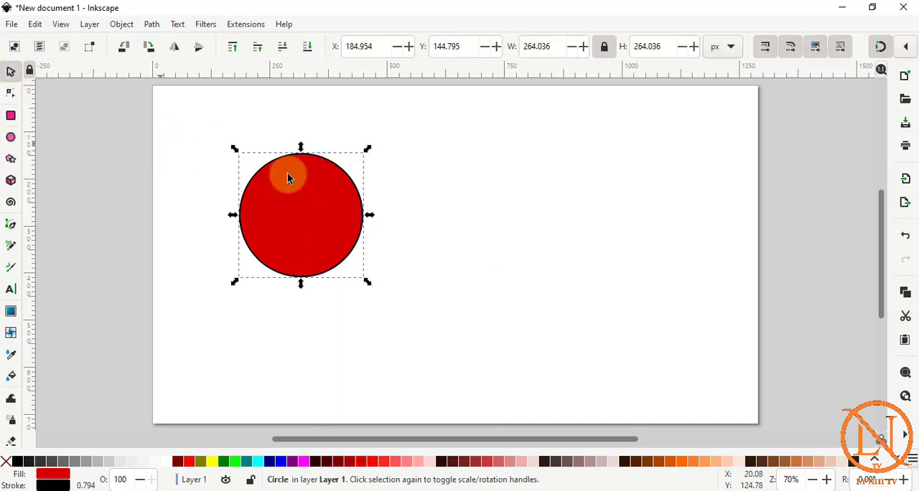
drag(321, 164, 576, 168)
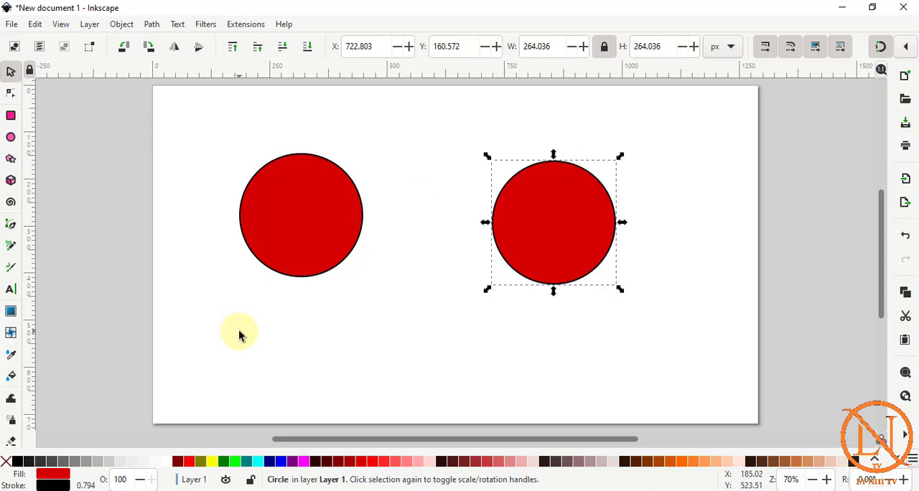
Apply a horizontal linear gradient across the left circle, running from red to orange #FF9955.
click(11, 316)
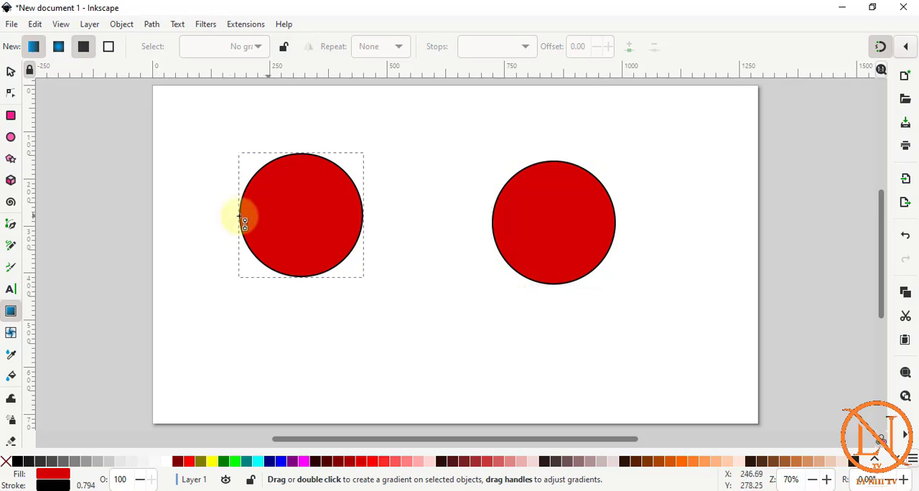
drag(242, 215, 362, 215)
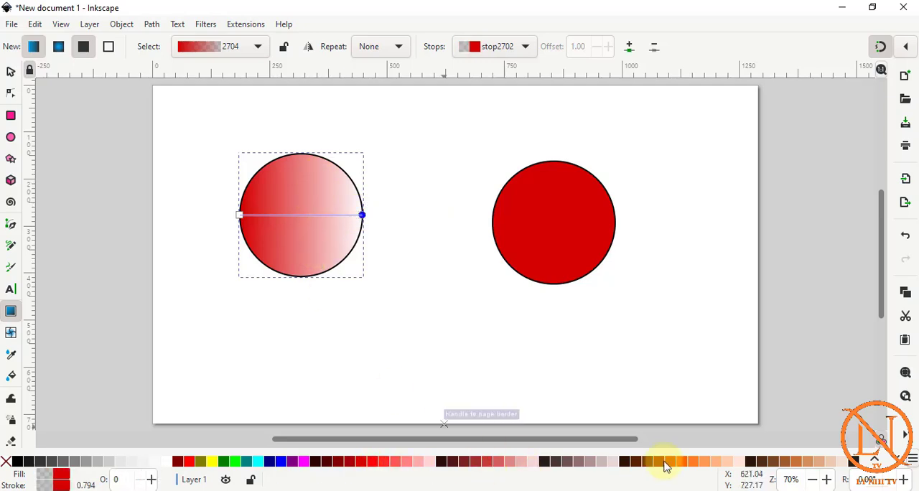
click(686, 465)
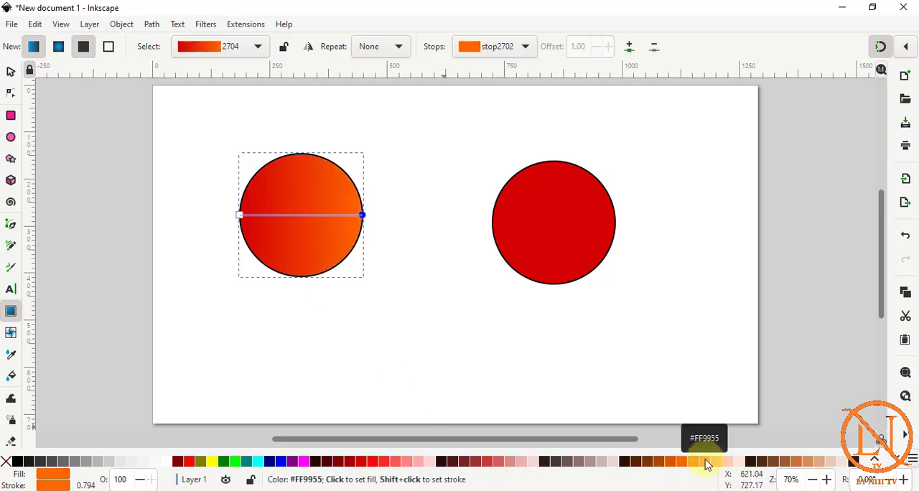
click(699, 465)
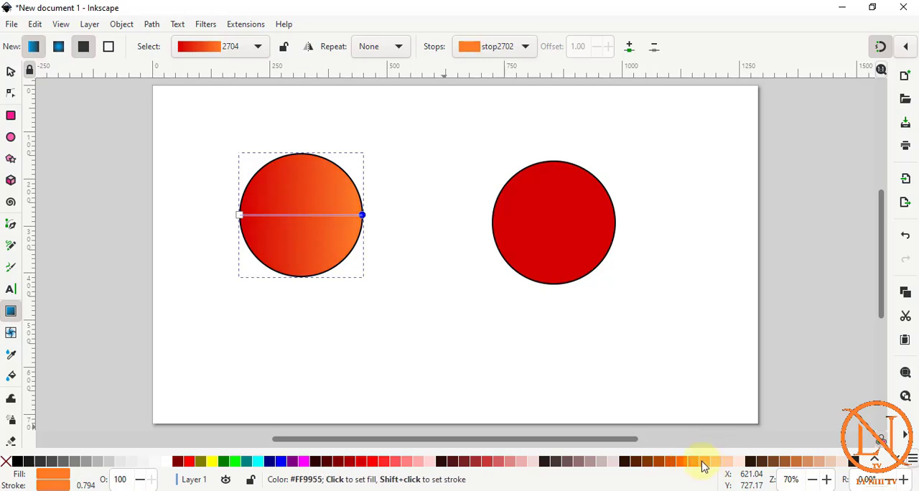
click(704, 465)
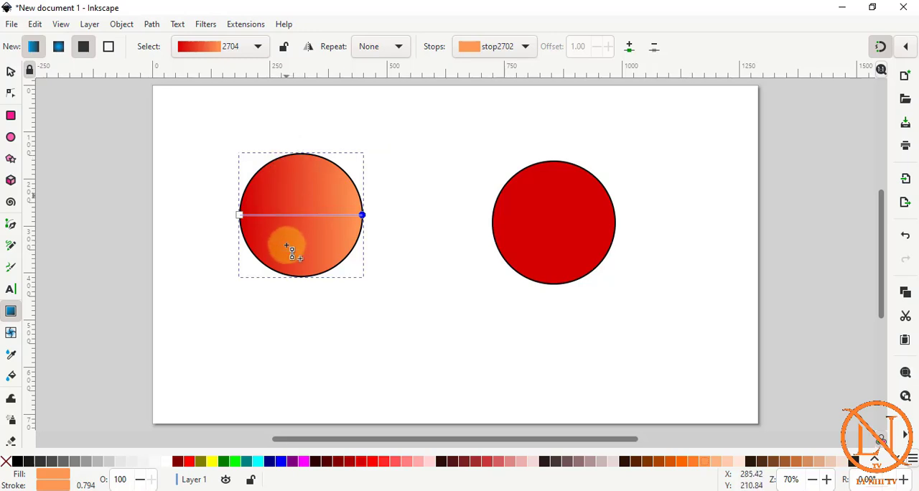
Add a blue stop at the middle of the left circle's gradient and move the gradient's orange end to the circle's upper-left edge.
click(241, 217)
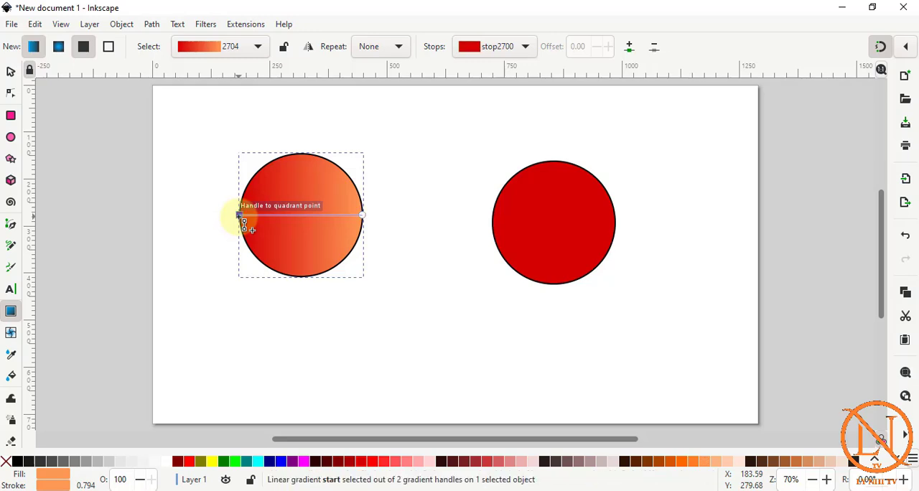
click(630, 49)
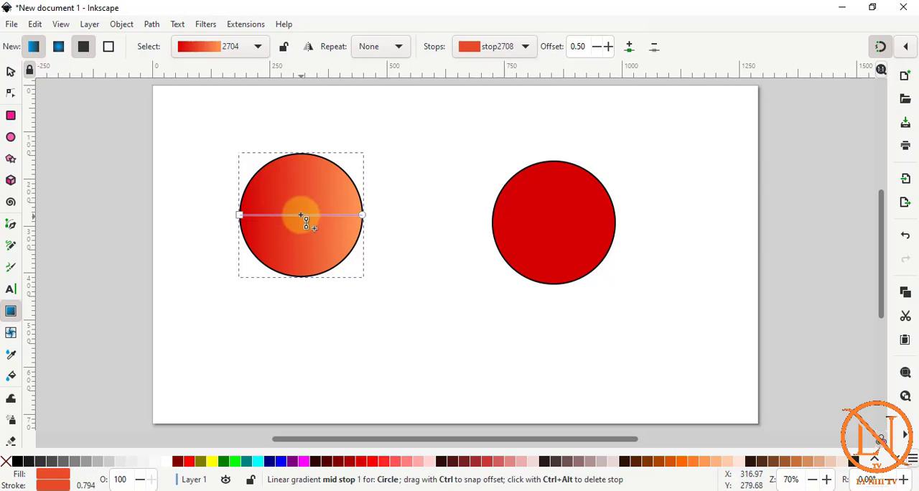
click(281, 467)
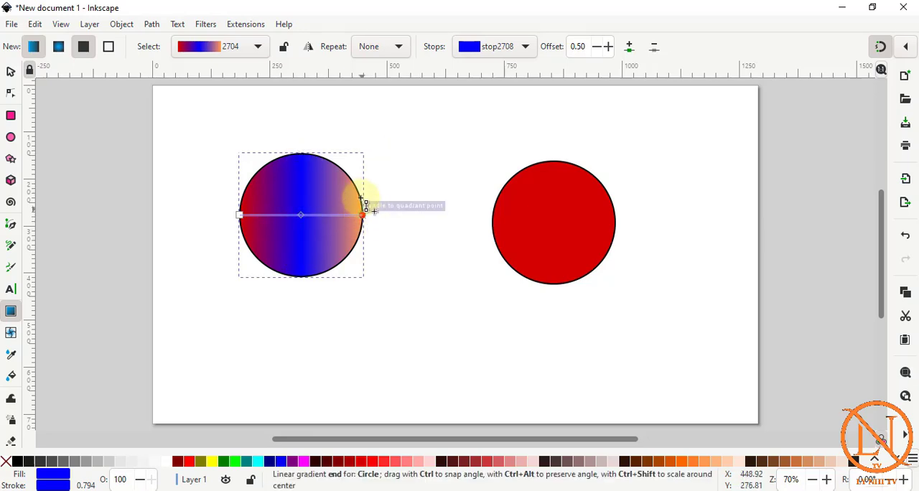
drag(361, 198, 263, 167)
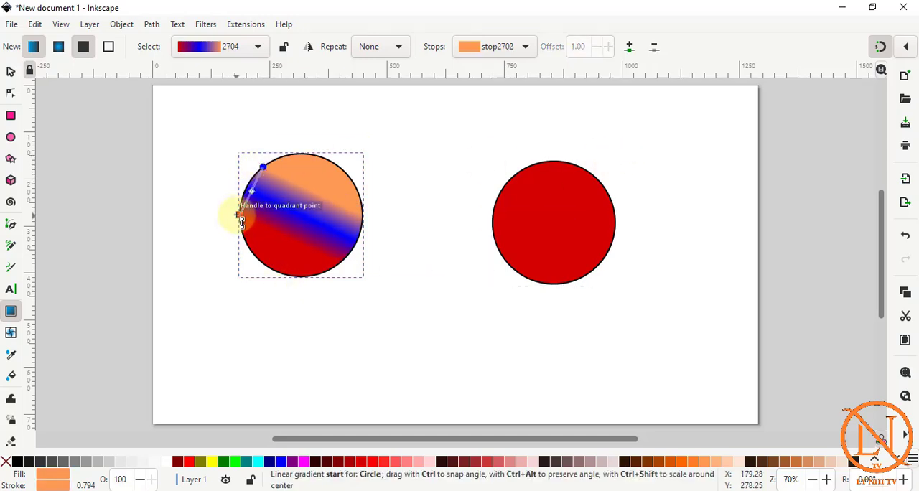
Move the red end of the left circle's linear gradient to the circle's lower-right edge.
drag(243, 229, 354, 246)
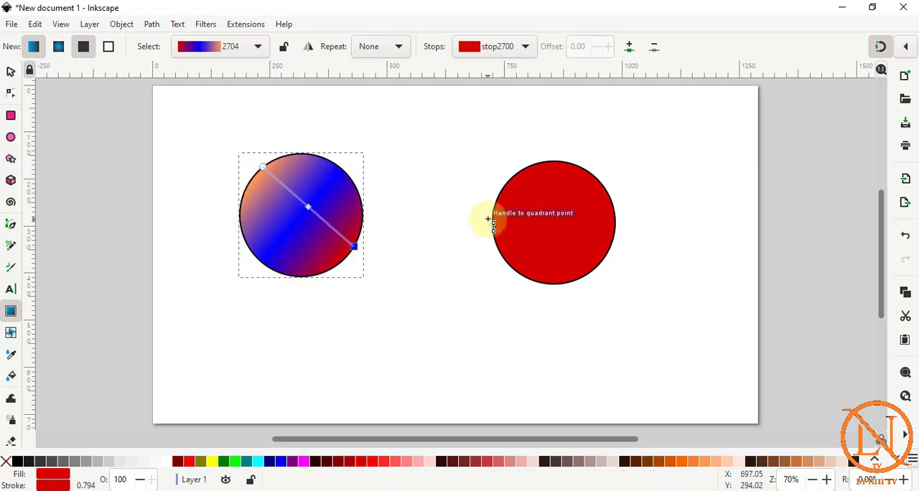
key(s)
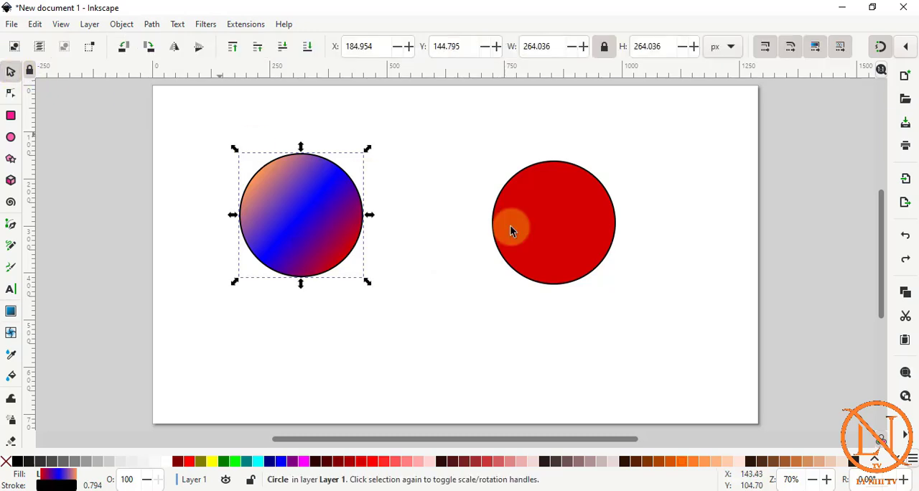
Apply a radial gradient to the red circle, running from its centre to its right edge.
click(546, 211)
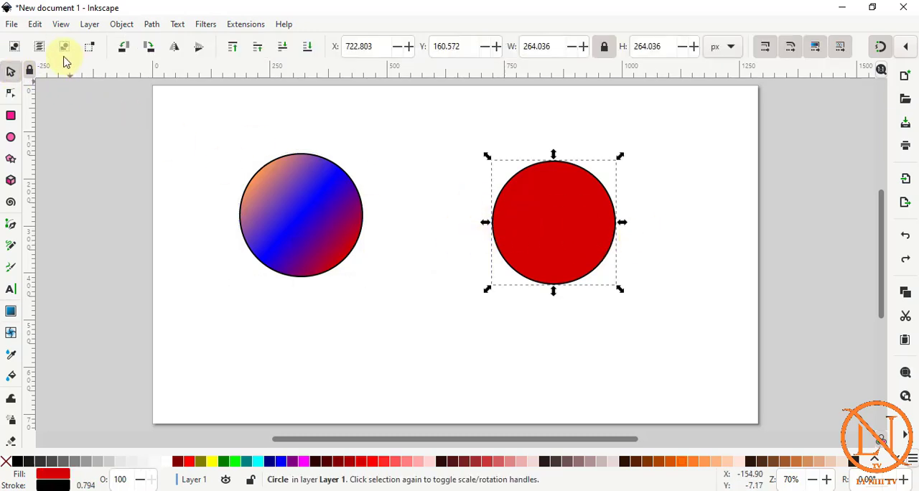
click(11, 313)
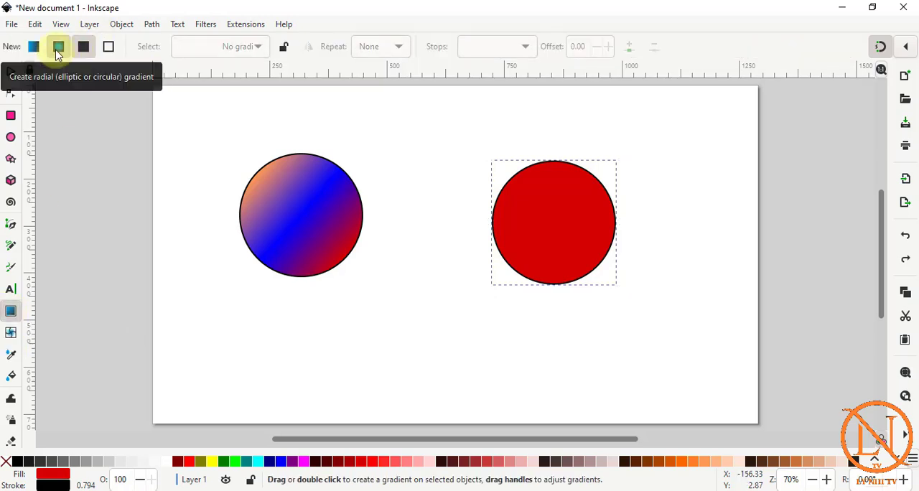
click(58, 51)
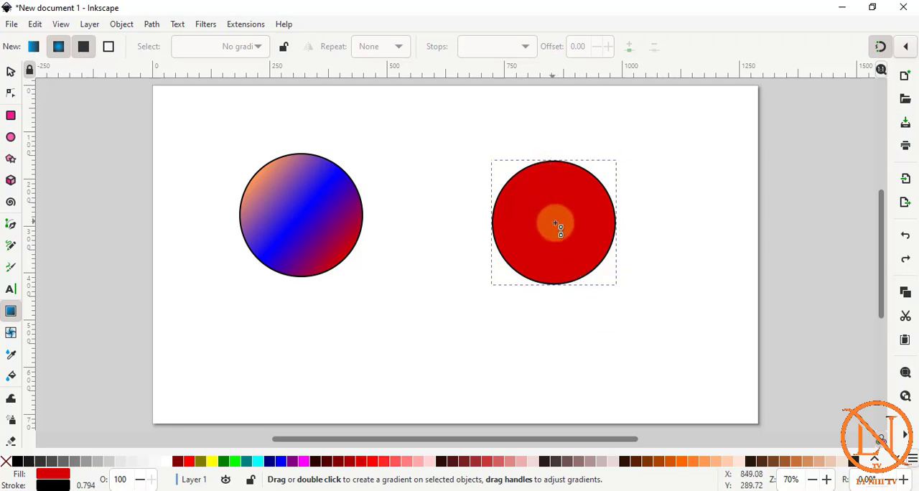
drag(555, 224, 607, 221)
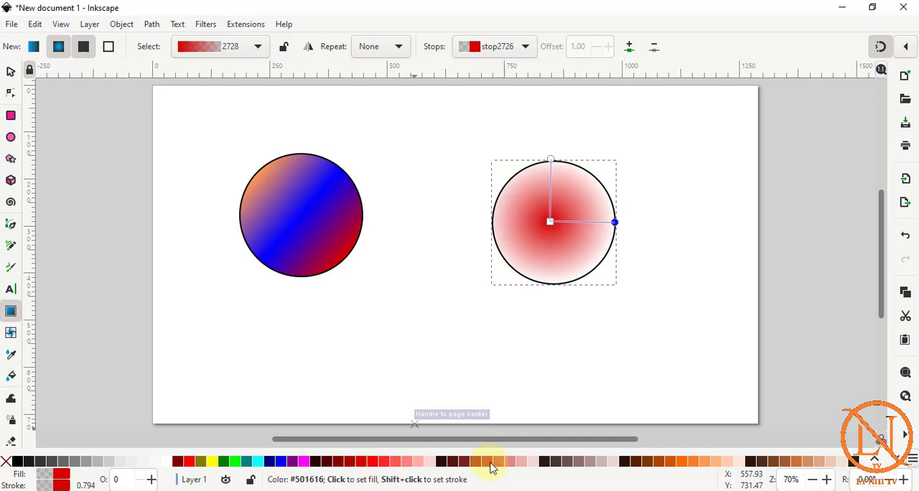
Try blue and several dark reds on the radial gradient's outer stop and settle on magenta.
click(281, 462)
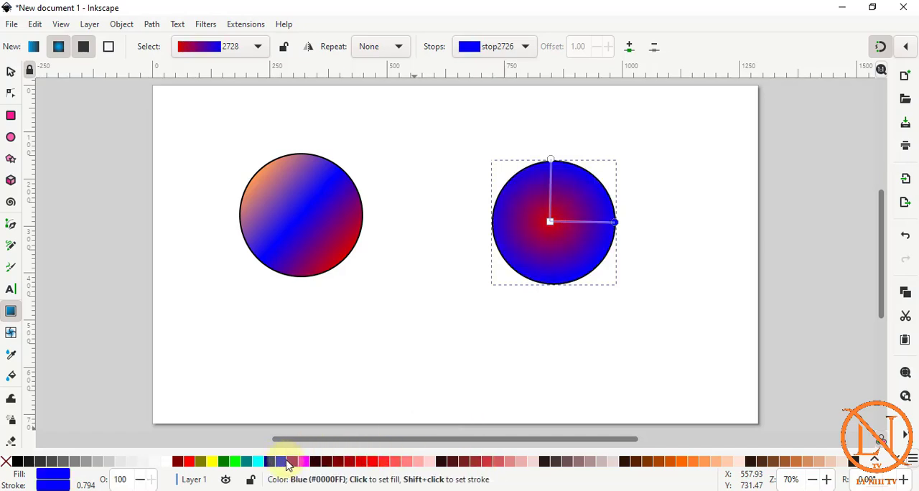
click(341, 467)
click(337, 464)
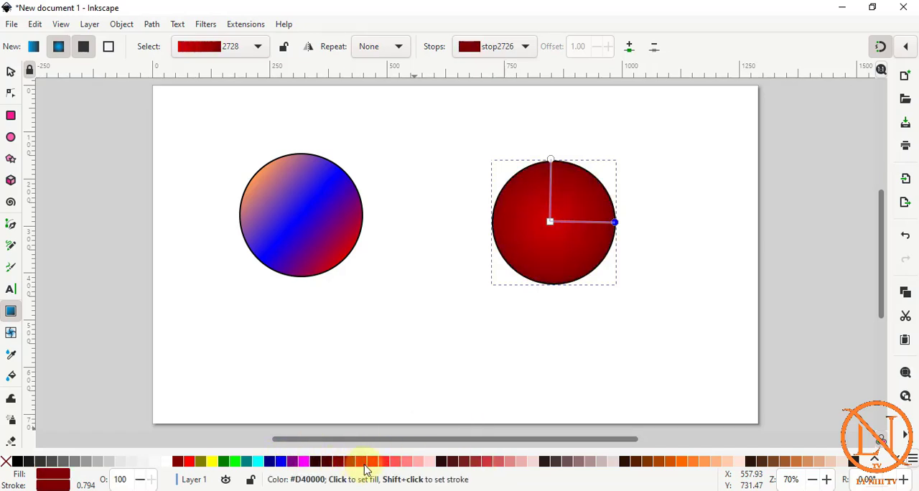
click(363, 464)
click(323, 464)
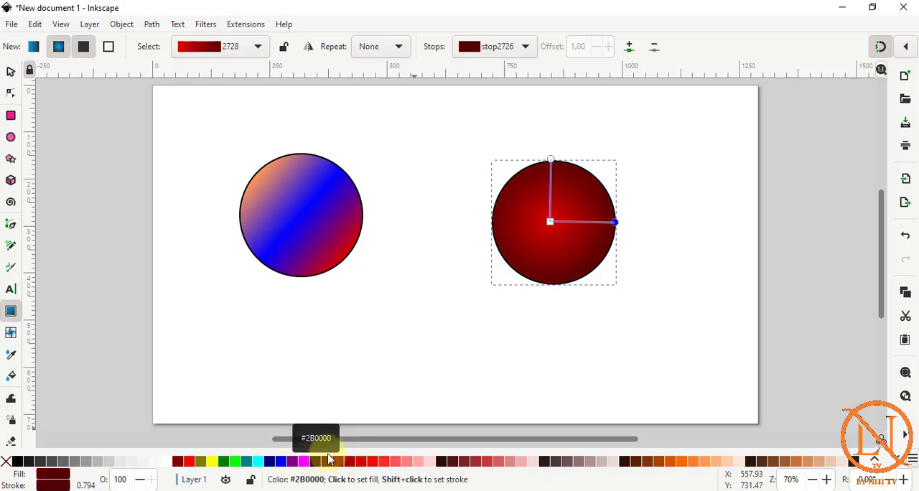
click(308, 464)
Move the radial gradient's centre to the circle's upper-left part and colour its centre stop orange #FF6600.
drag(556, 254, 527, 193)
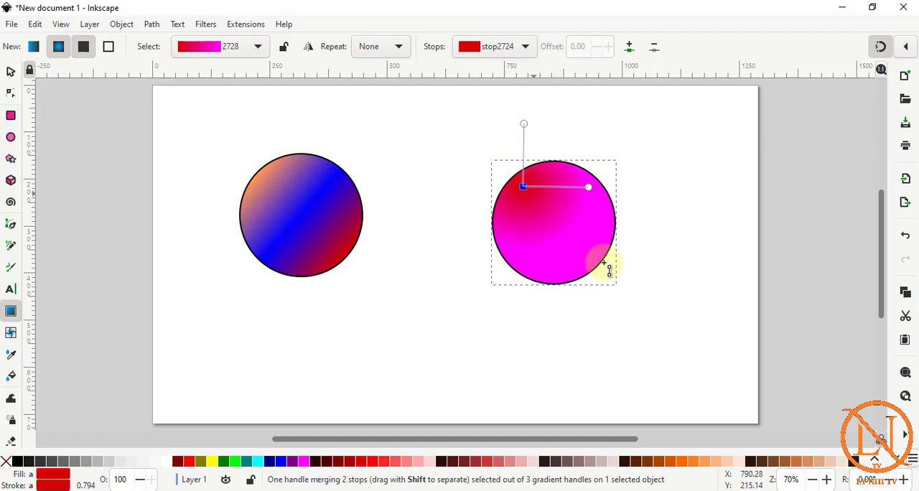
click(681, 467)
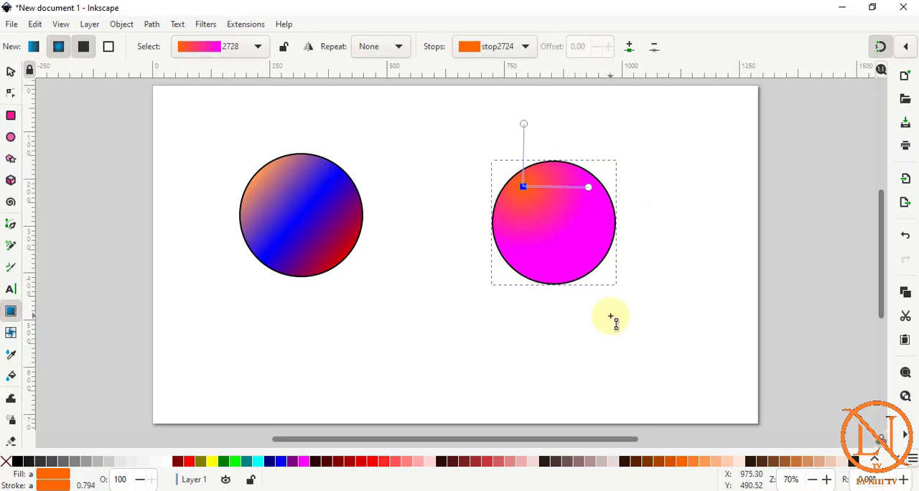
Delete both gradient-filled circles from the page.
click(11, 72)
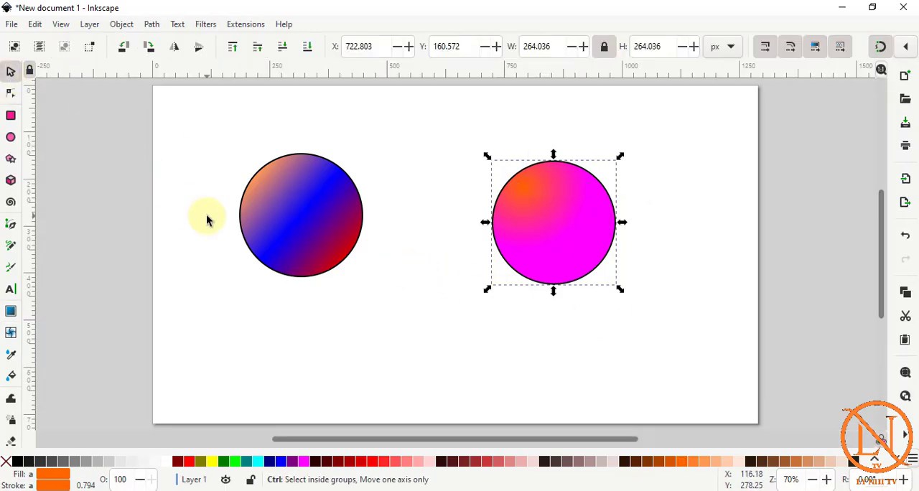
key(ctrl+a)
key(Delete)
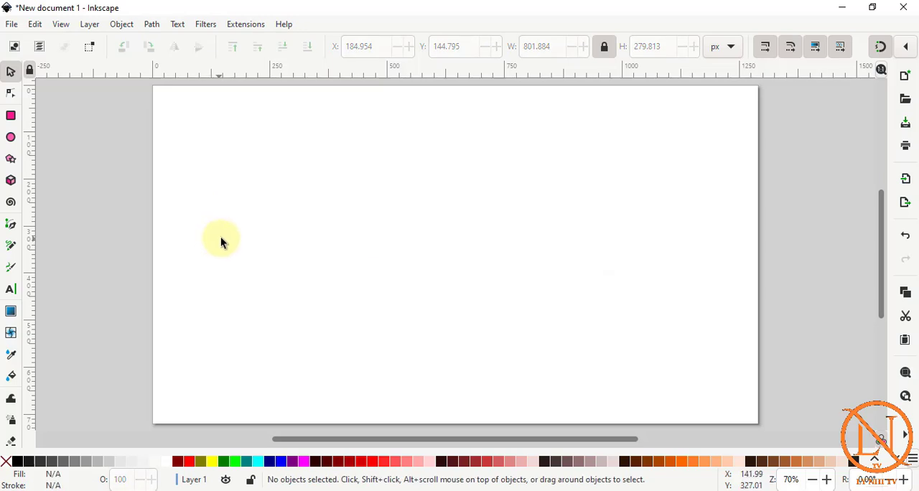
Draw an orange circle of about 173 px radius in the page's left half and give it a mesh gradient with one row and one column.
click(11, 137)
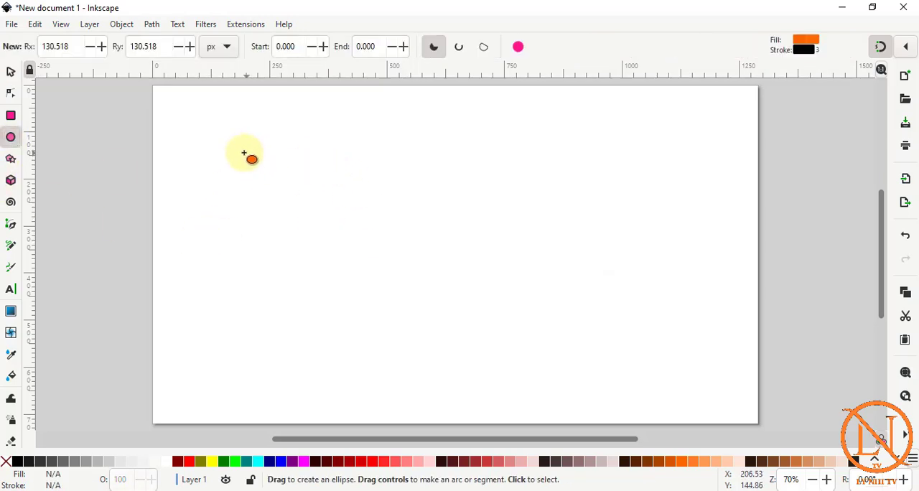
drag(244, 152, 464, 321)
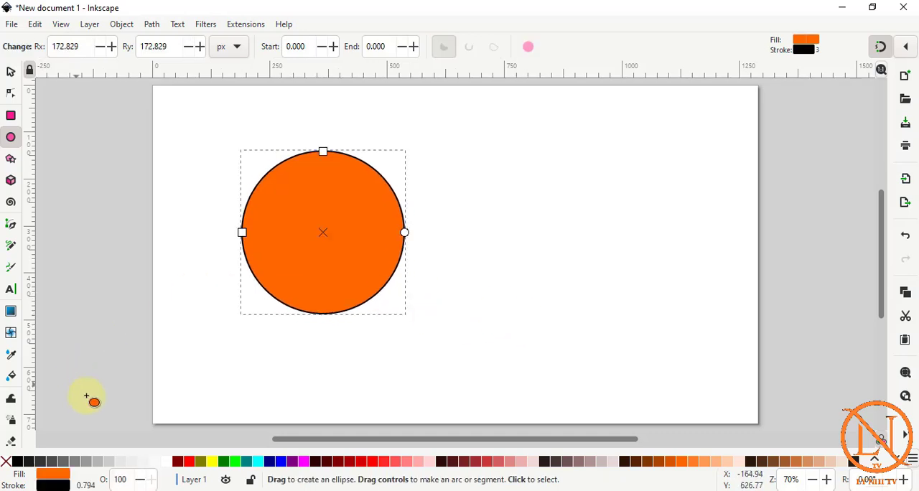
click(10, 311)
click(11, 333)
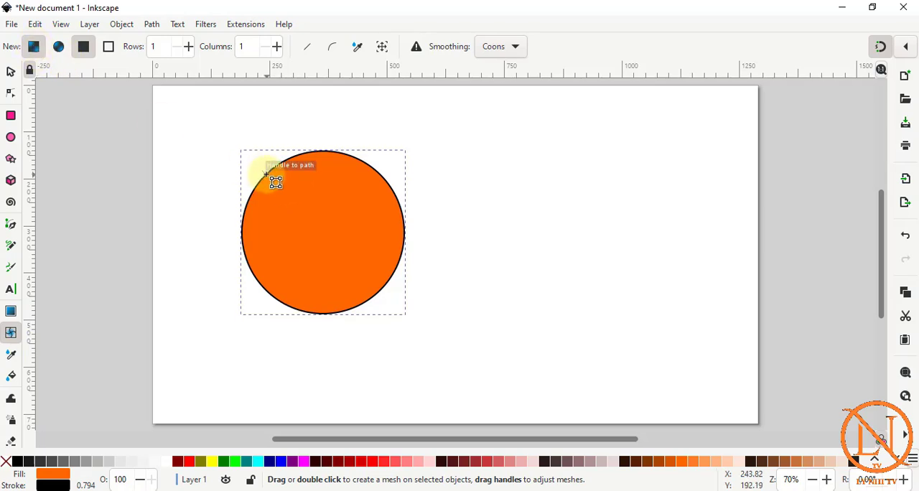
drag(268, 176, 358, 250)
drag(283, 187, 316, 246)
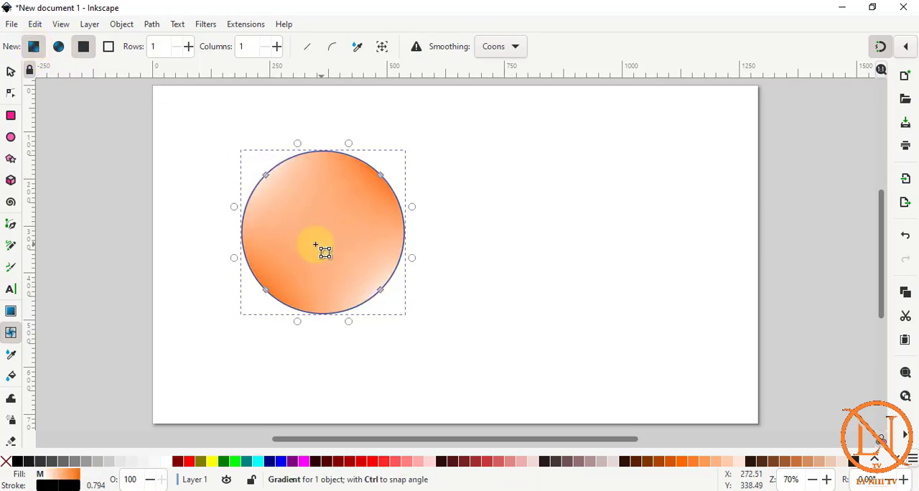
drag(288, 204, 334, 253)
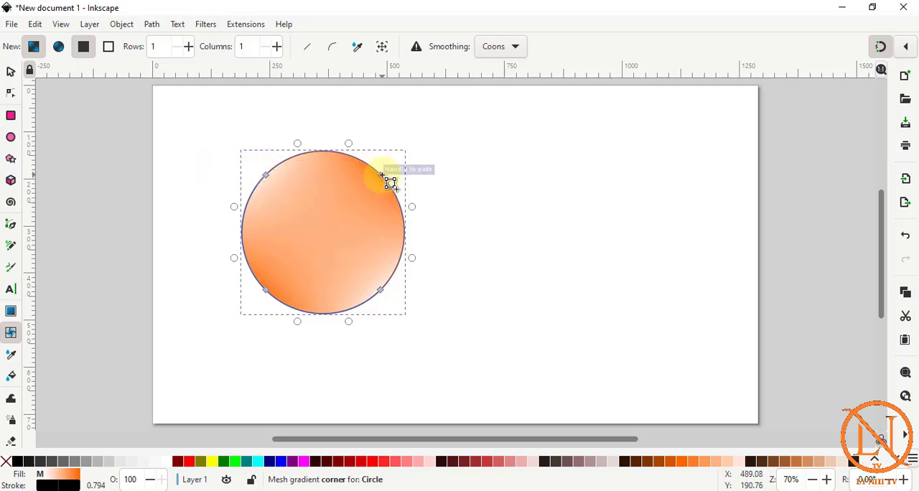
key(ctrl+z)
Colour the circle's mesh corners navy at lower right, red at upper right, yellow at upper left and green at lower left.
click(382, 293)
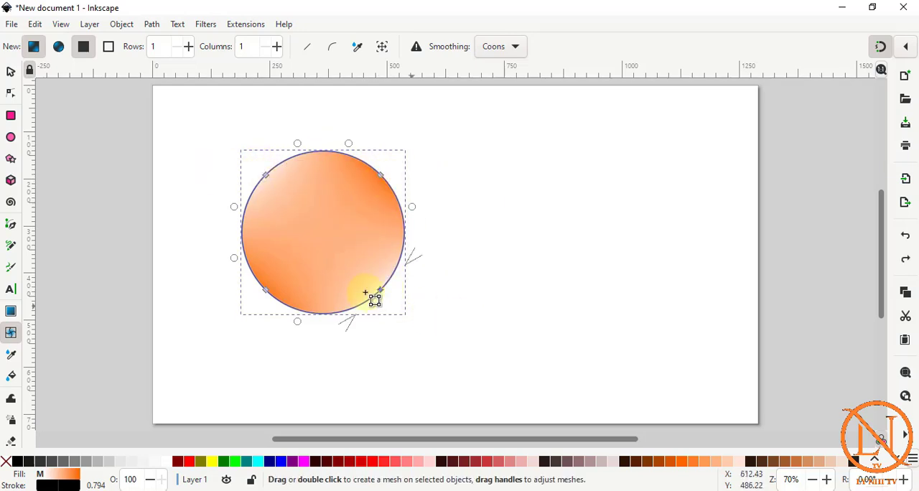
click(269, 461)
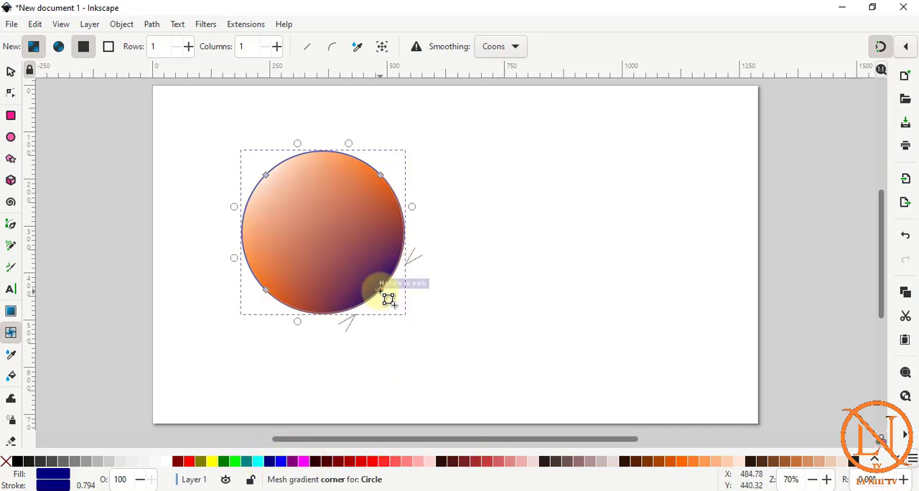
click(381, 176)
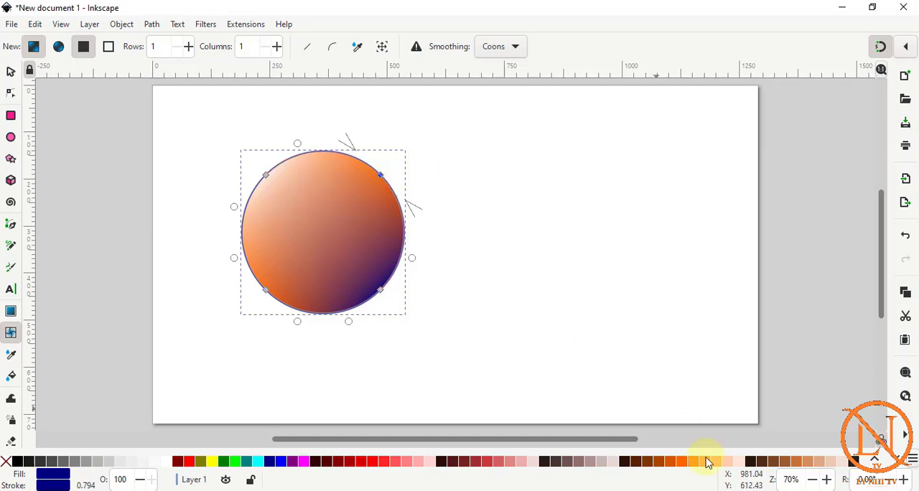
click(378, 463)
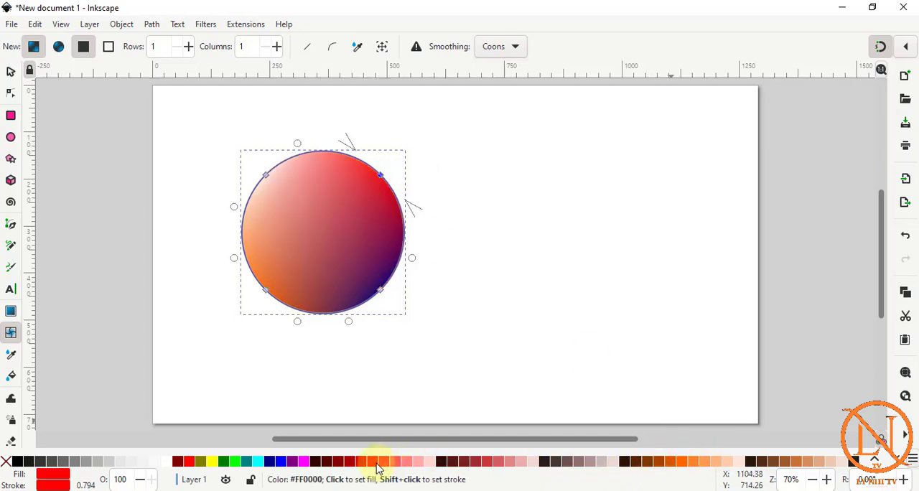
click(266, 176)
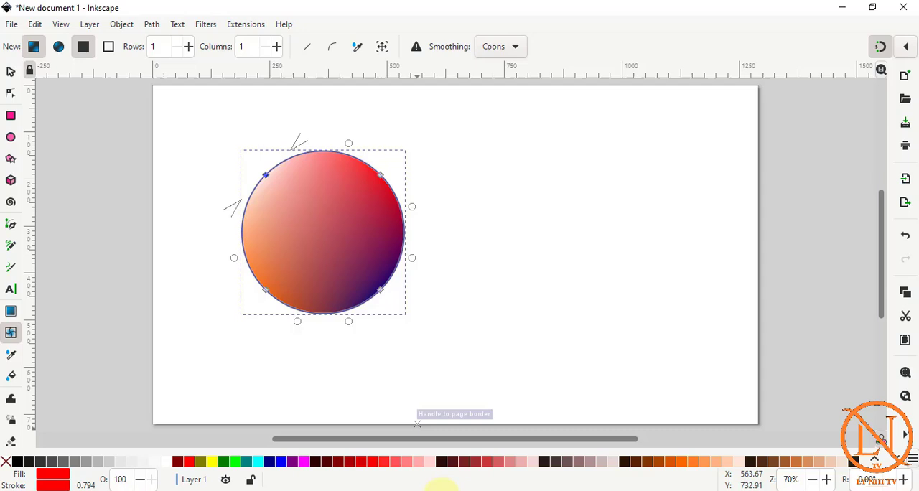
click(218, 461)
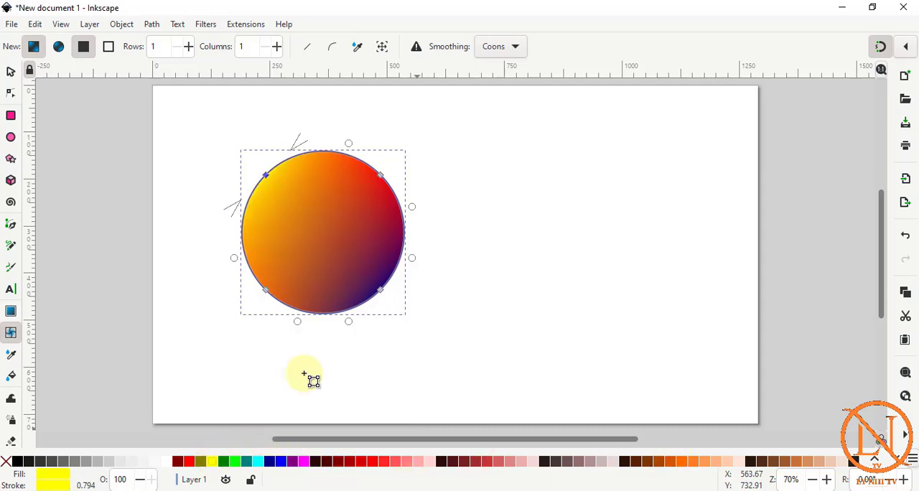
click(265, 292)
click(234, 465)
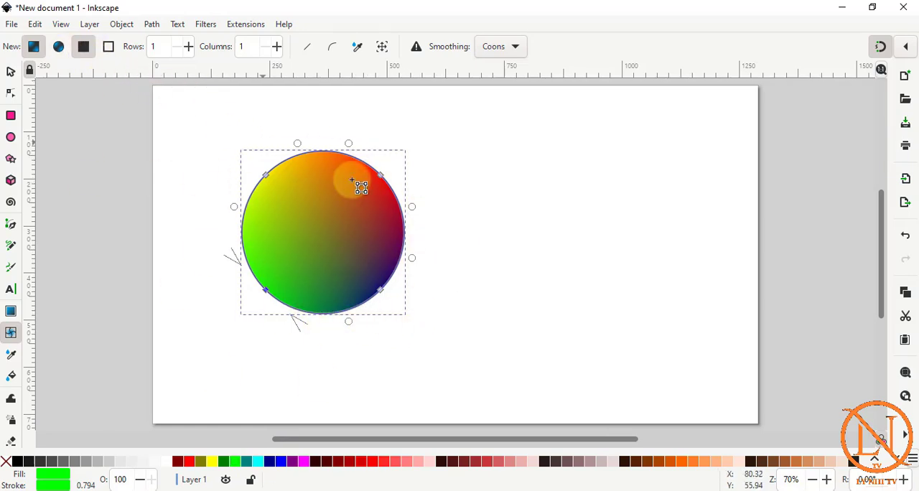
Draw a green circle of about 167 px radius in the page's right half and give it a conical mesh gradient.
click(11, 137)
drag(514, 145, 679, 316)
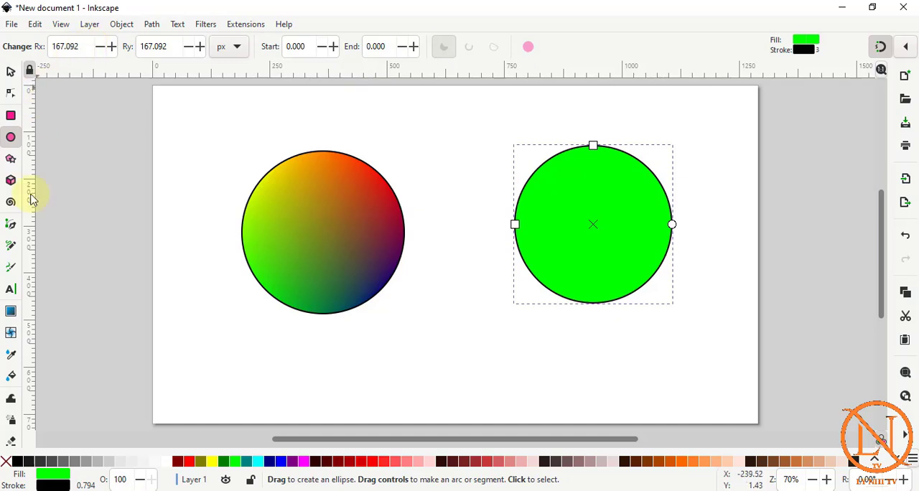
click(11, 333)
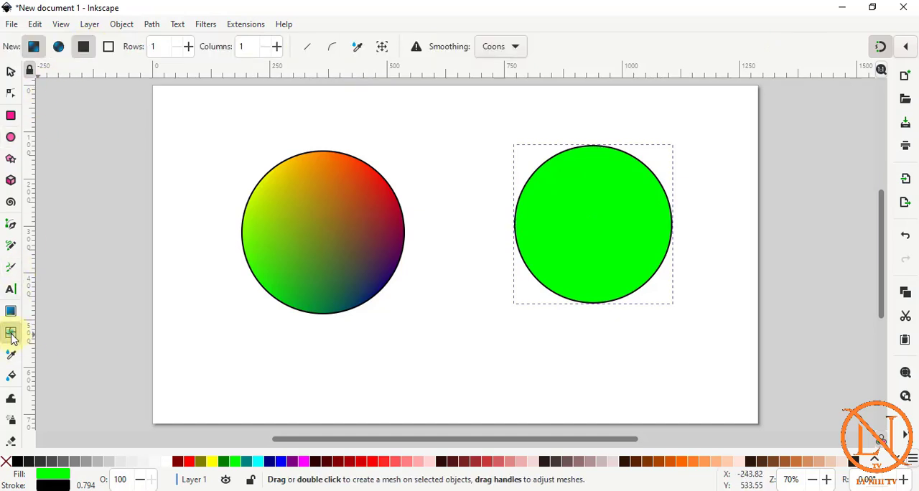
click(60, 47)
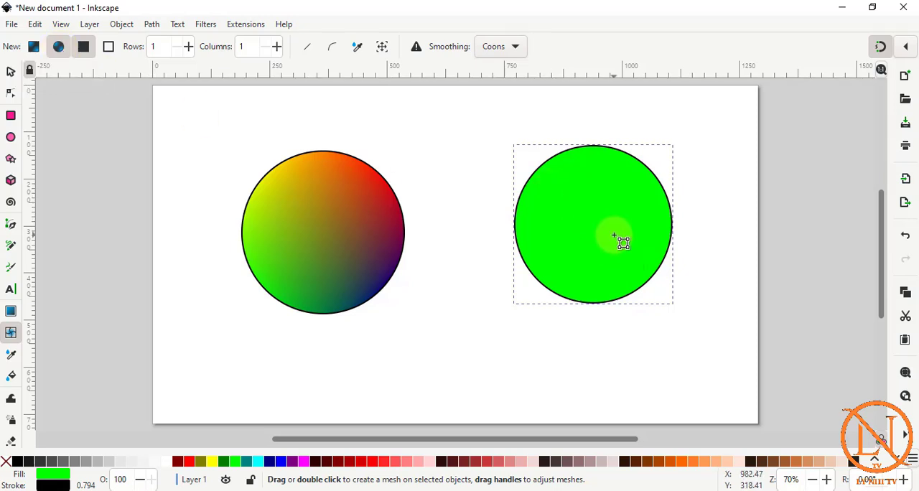
double_click(620, 241)
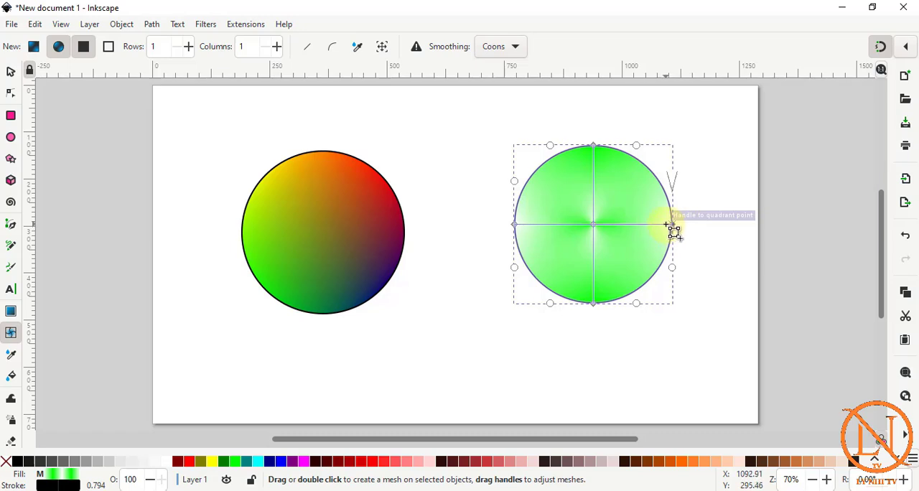
Colour the conical mesh's outer nodes red on the right, blue at the top, magenta on the left and dark reddish brown at the bottom.
click(671, 224)
click(191, 462)
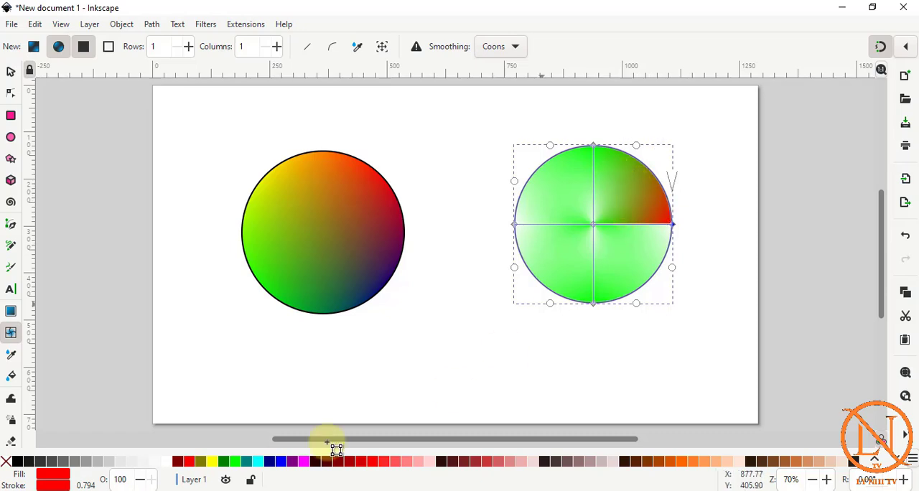
click(595, 147)
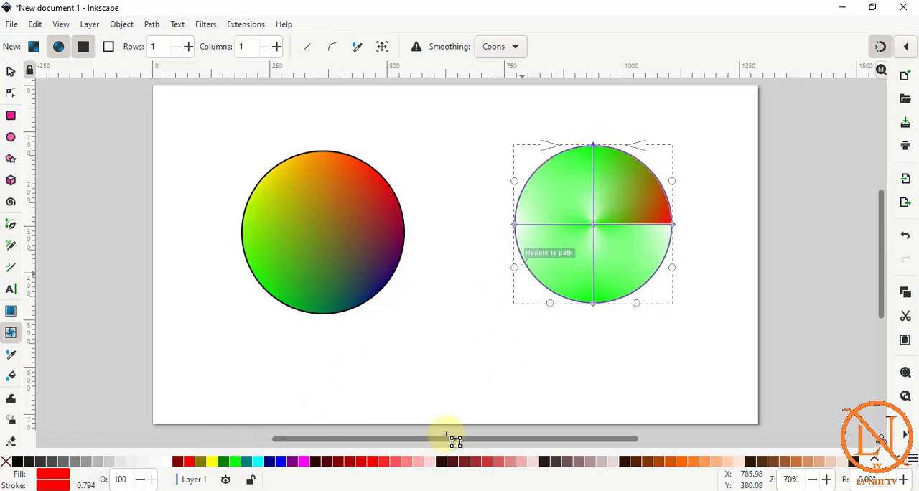
click(281, 461)
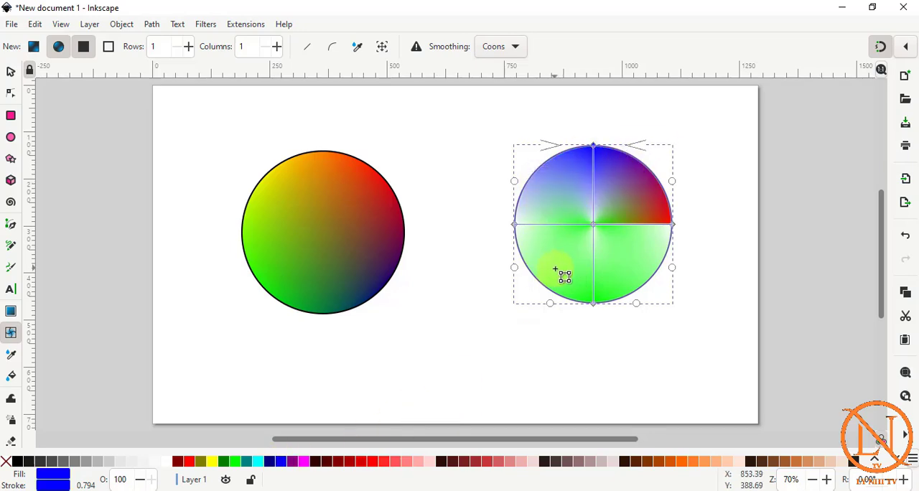
click(515, 224)
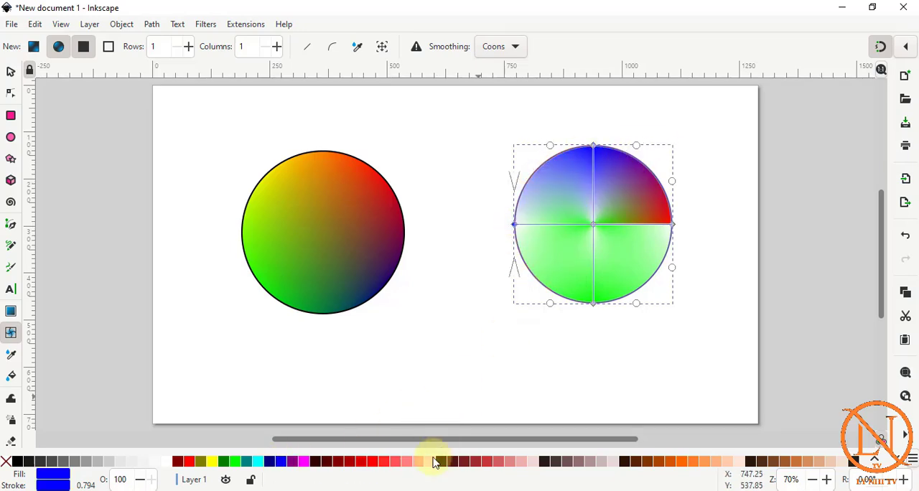
click(304, 462)
click(594, 305)
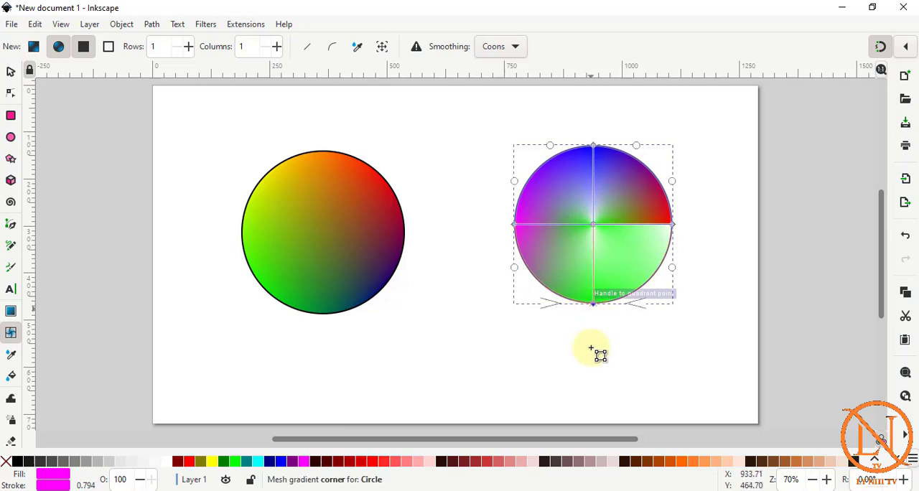
click(467, 462)
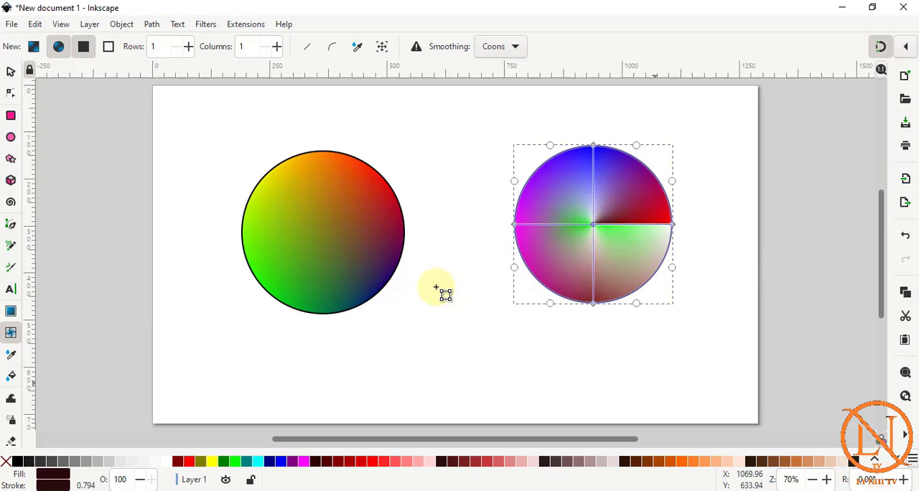
Delete the mesh-gradient circles and draw a dark circle of about 114 px radius in the page's left half.
shift+click(349, 266)
key(Delete)
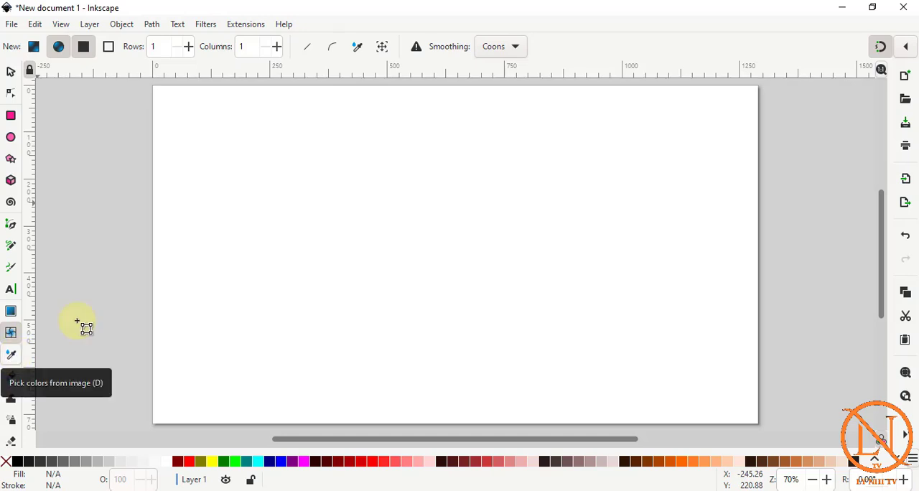
click(13, 141)
drag(235, 150, 362, 275)
Import the JPG image "màu" from the Desktop folder into the document.
click(12, 24)
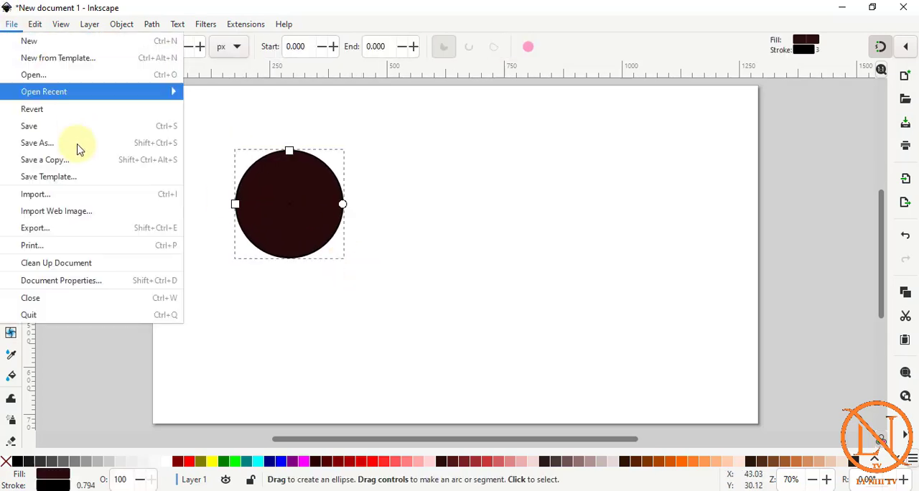
click(58, 194)
click(29, 129)
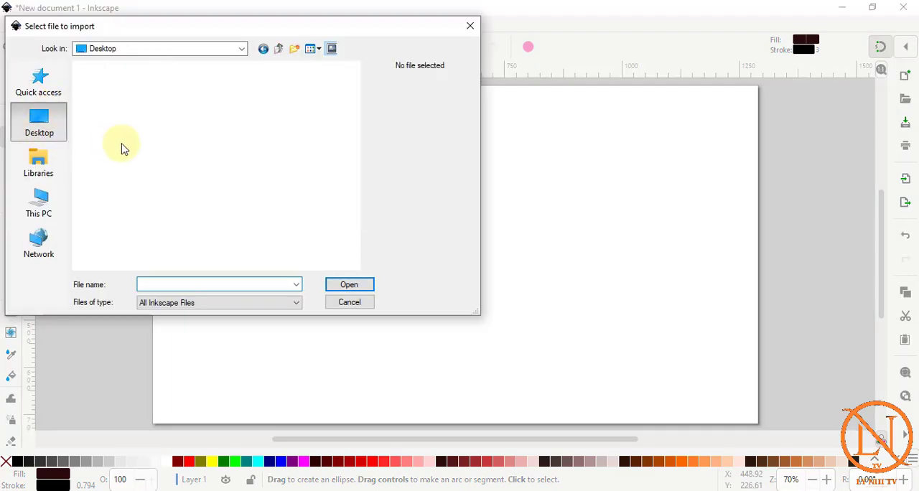
scroll(140, 173, down, 3)
scroll(154, 191, up, 2)
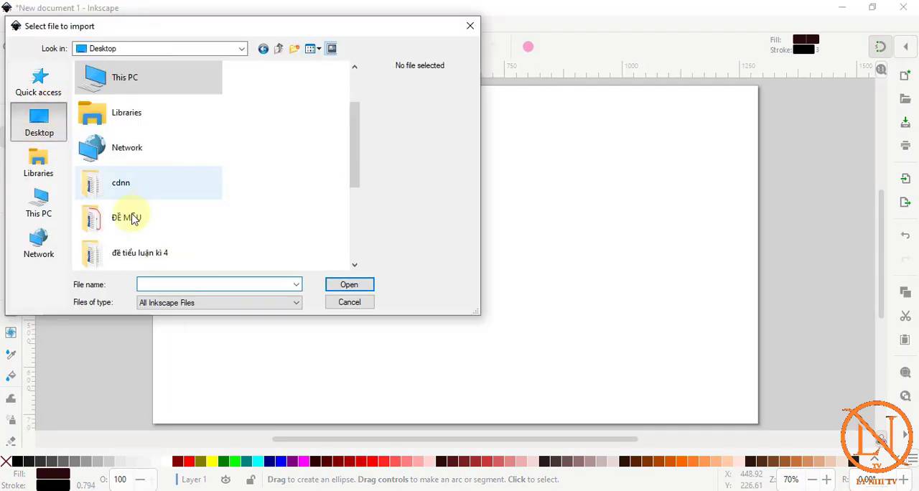
scroll(134, 216, down, 3)
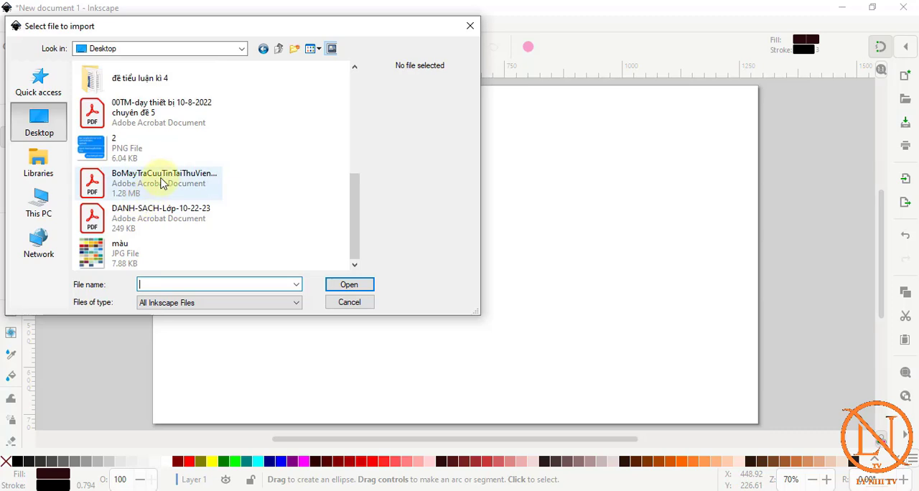
click(126, 255)
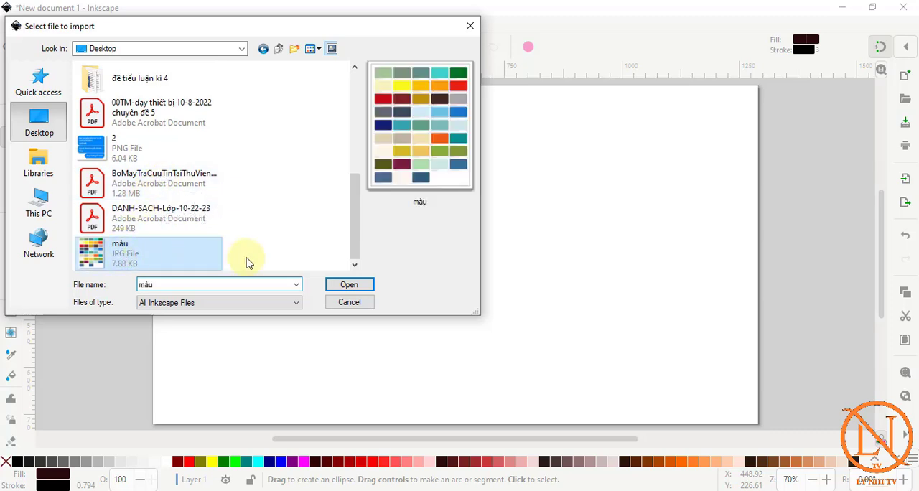
click(345, 285)
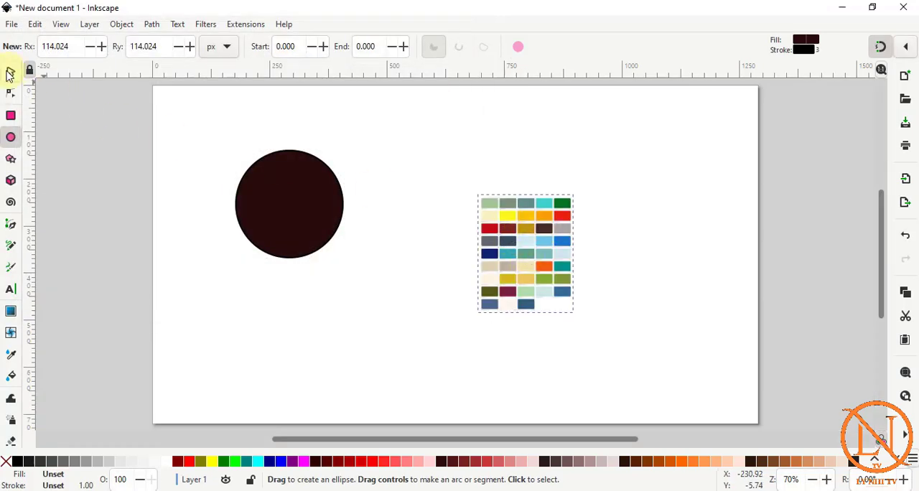
Enlarge the imported colour chart to about 350 × 434 px and move it up, beside the circle.
click(10, 74)
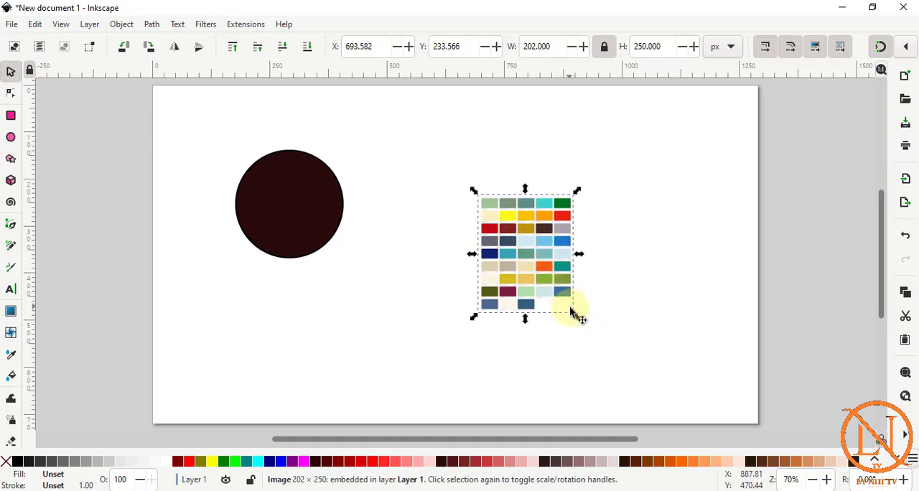
drag(576, 319, 646, 403)
drag(555, 301, 538, 252)
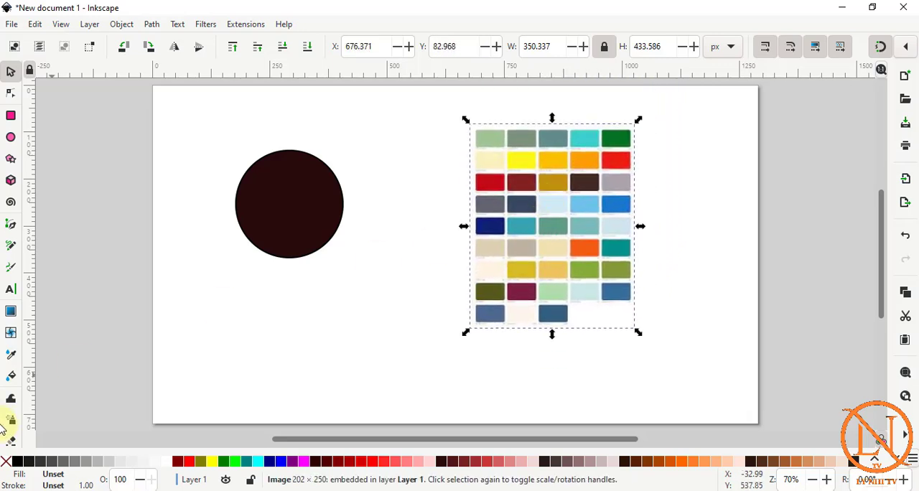
Recolour the circle's fill by sampling various swatches of the colour chart with the Dropper, including yellow, dark red, red, light blue and green.
click(10, 354)
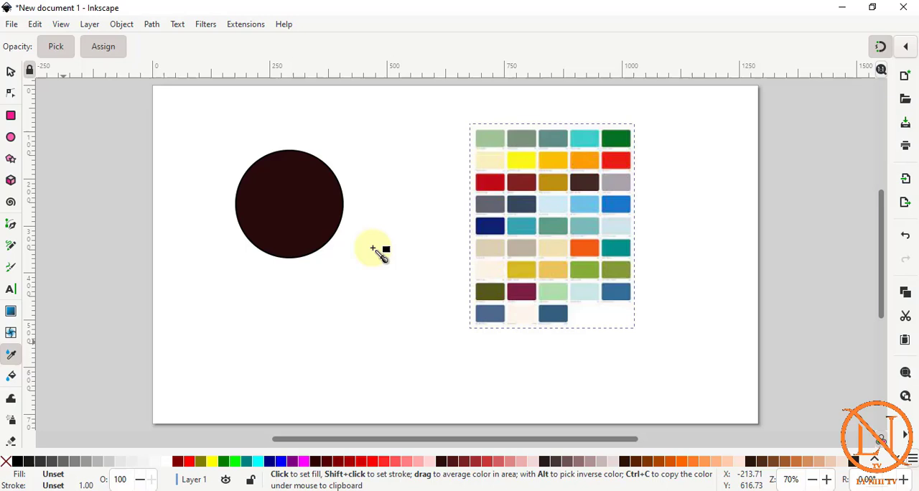
click(10, 72)
click(275, 196)
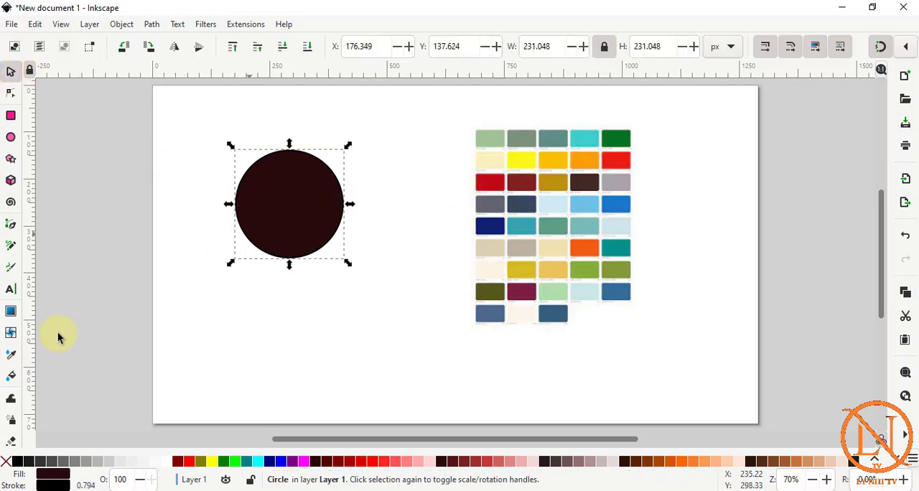
click(11, 357)
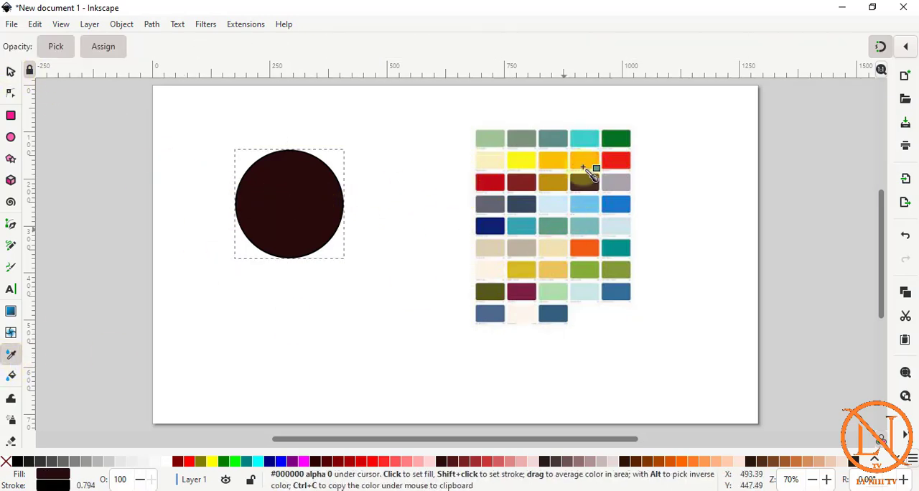
click(528, 166)
click(527, 182)
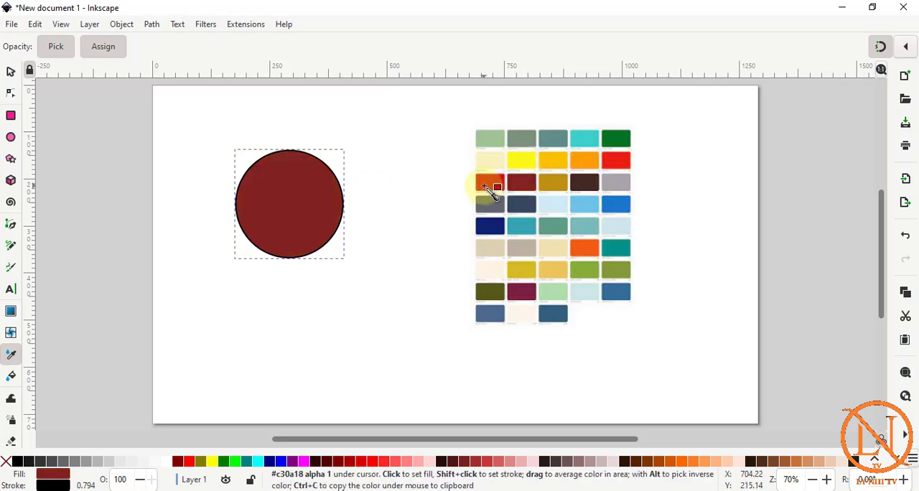
click(488, 186)
click(495, 203)
click(585, 204)
click(614, 200)
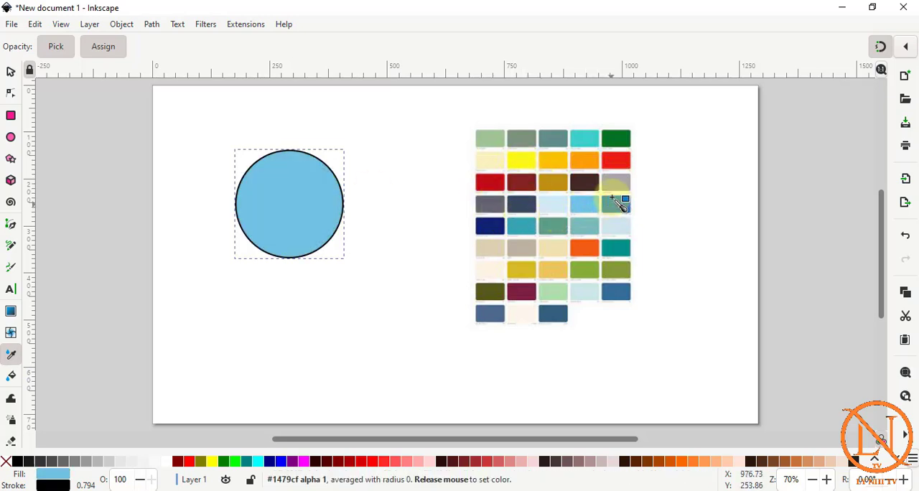
click(616, 171)
click(617, 147)
click(617, 136)
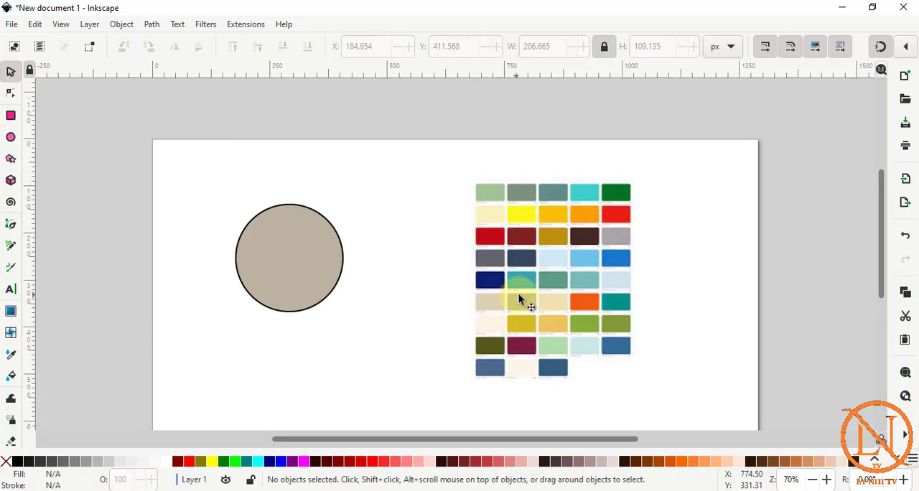
Delete the circle and colour chart, and draw an unfilled rectangle of about 515 × 237 px with a black outline.
drag(197, 164, 697, 390)
key(Delete)
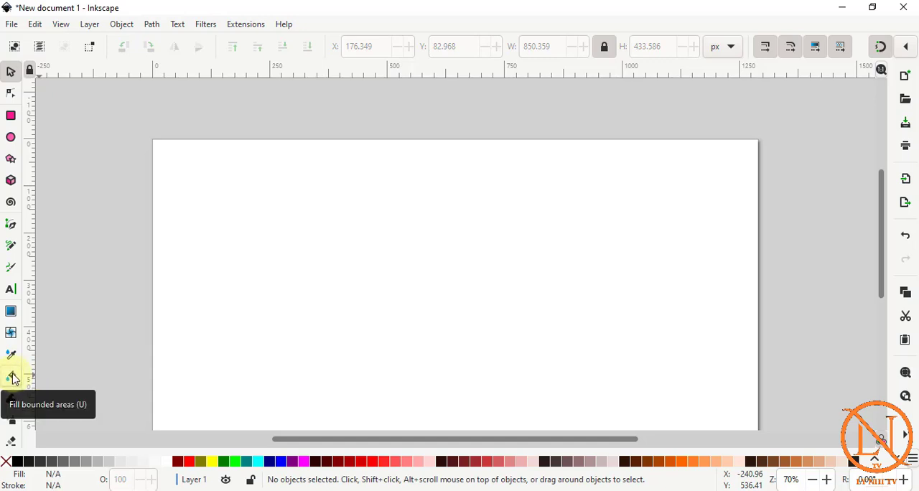
click(10, 118)
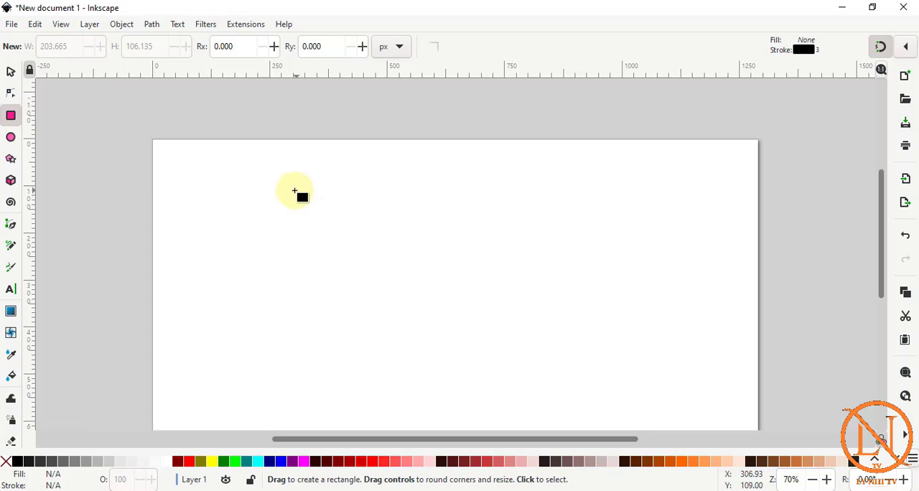
mouse_move(278, 189)
mouse_down()
mouse_move(404, 279)
mouse_move(499, 312)
mouse_move(521, 301)
mouse_up()
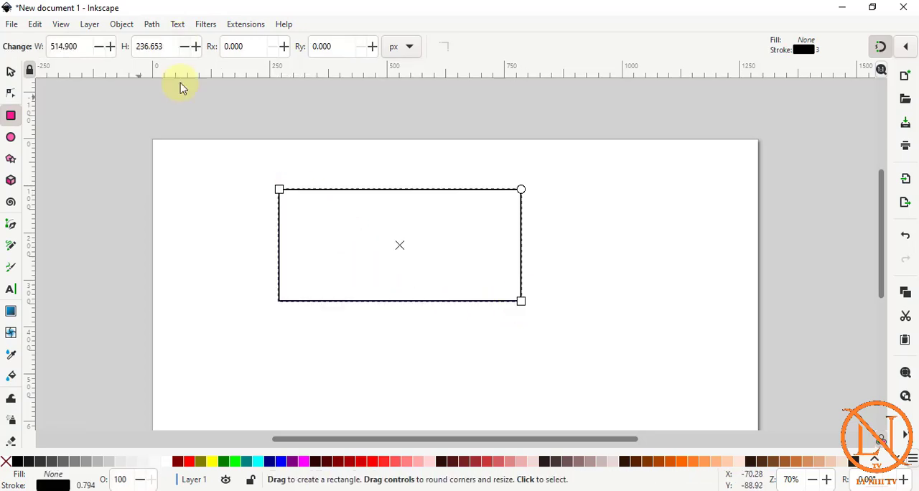
Fill the rectangle's interior with the Paint Bucket, with gap closing set to Medium.
click(11, 379)
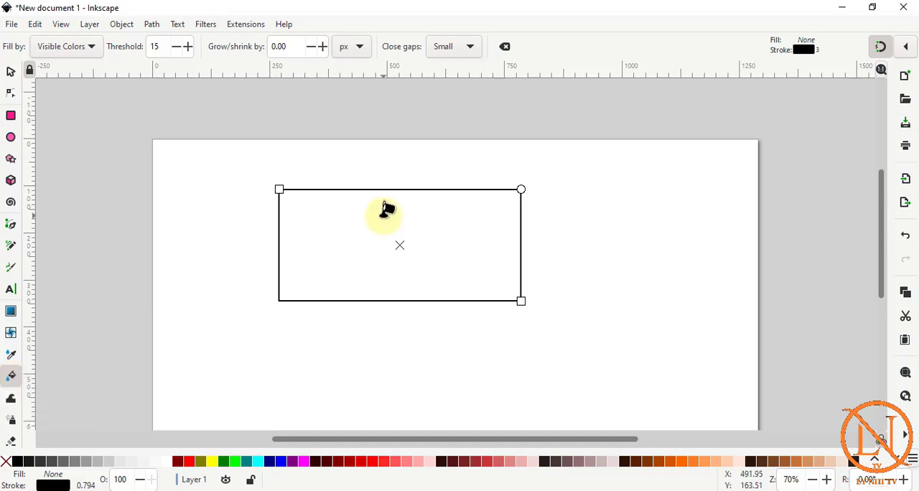
click(470, 47)
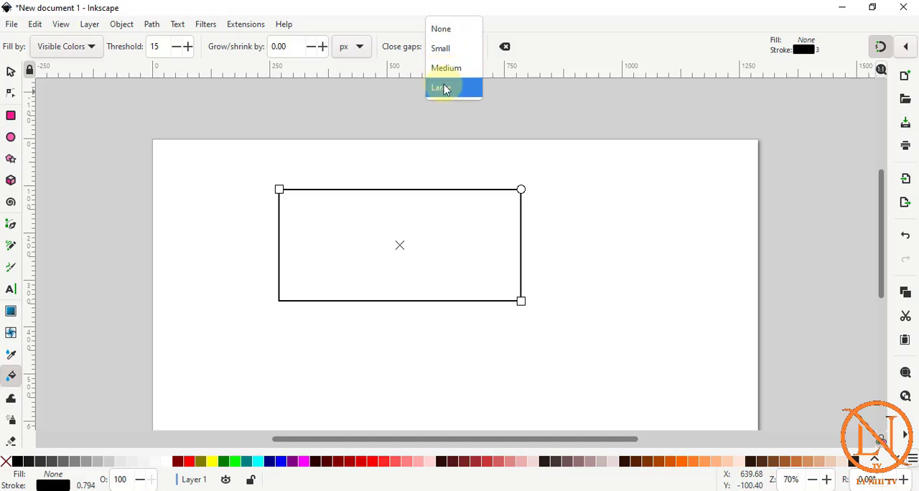
click(451, 74)
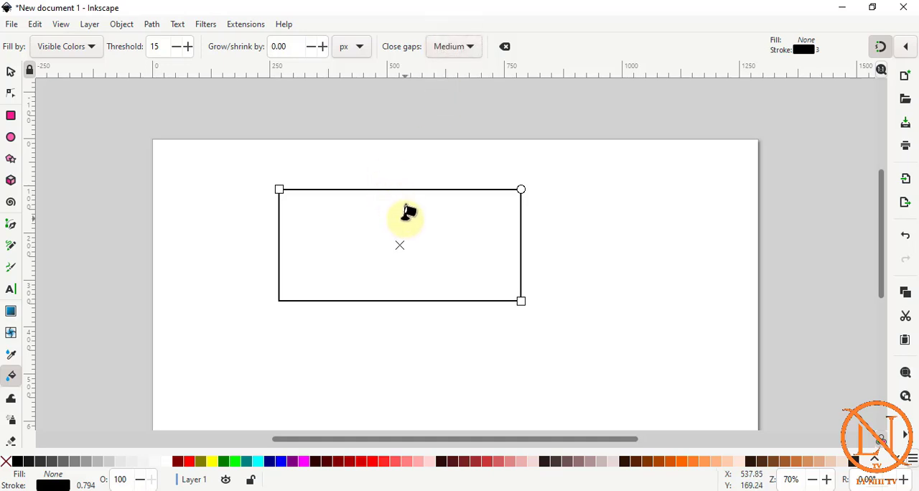
click(405, 218)
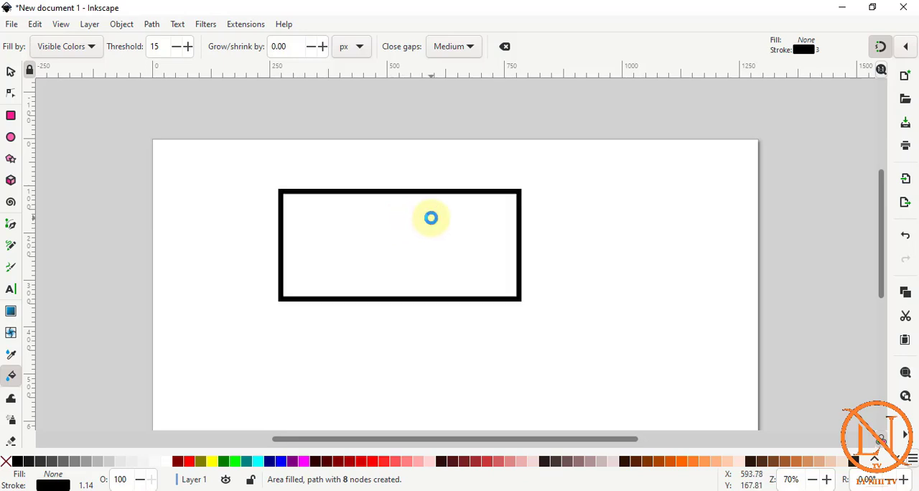
Repeat the bucket fill inside the rectangle several times to nest more and more outlined paths towards its centre.
click(463, 214)
click(330, 202)
click(433, 224)
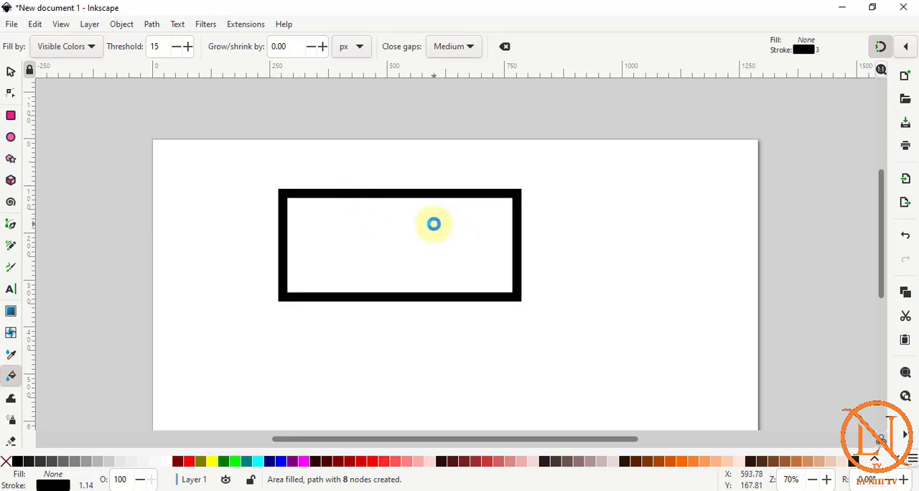
click(287, 201)
click(516, 262)
click(456, 220)
click(456, 218)
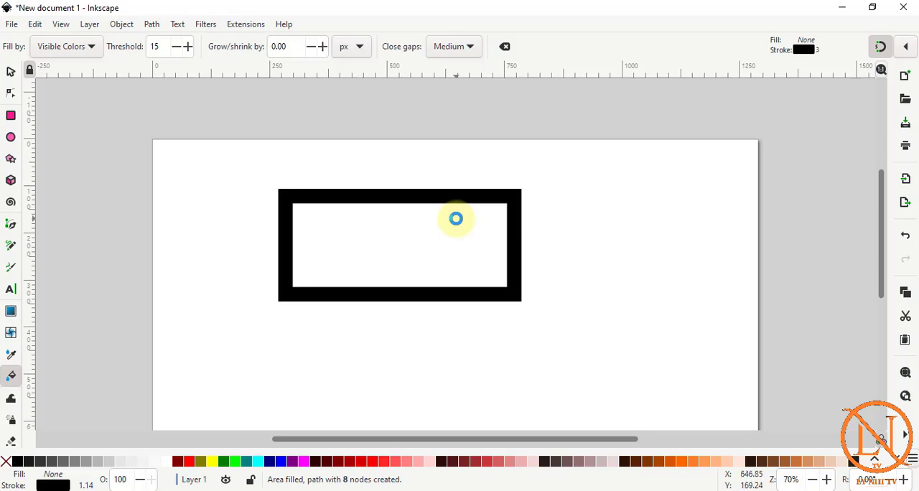
click(457, 219)
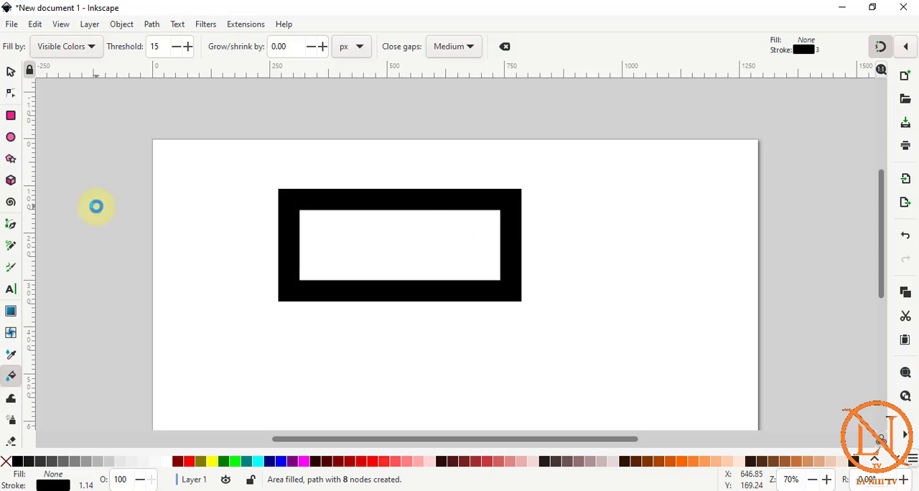
Move the innermost outlined path to the page's lower right and the next one out to the right of the frame.
click(13, 74)
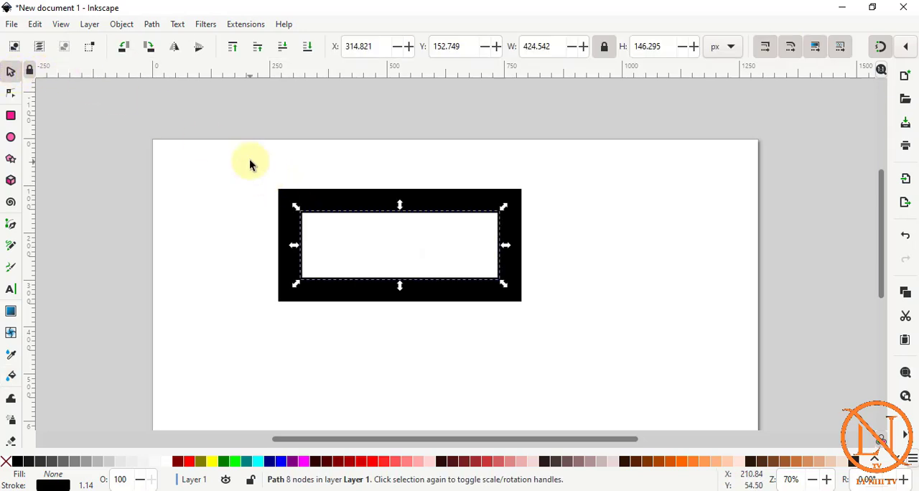
click(228, 156)
drag(228, 153, 594, 356)
click(439, 215)
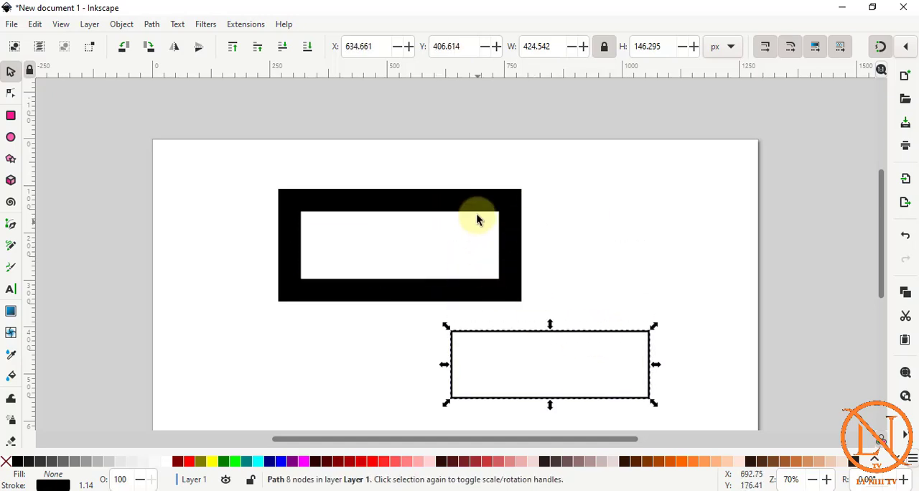
click(478, 216)
click(467, 213)
drag(466, 213, 701, 224)
Move two more nested paths out of the frame, one to the page's lower left and one to its upper left.
click(417, 207)
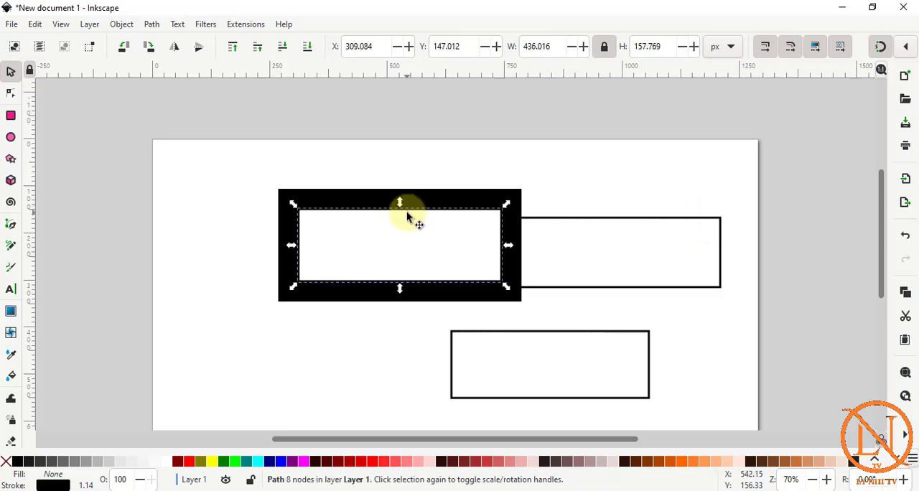
drag(408, 217, 309, 365)
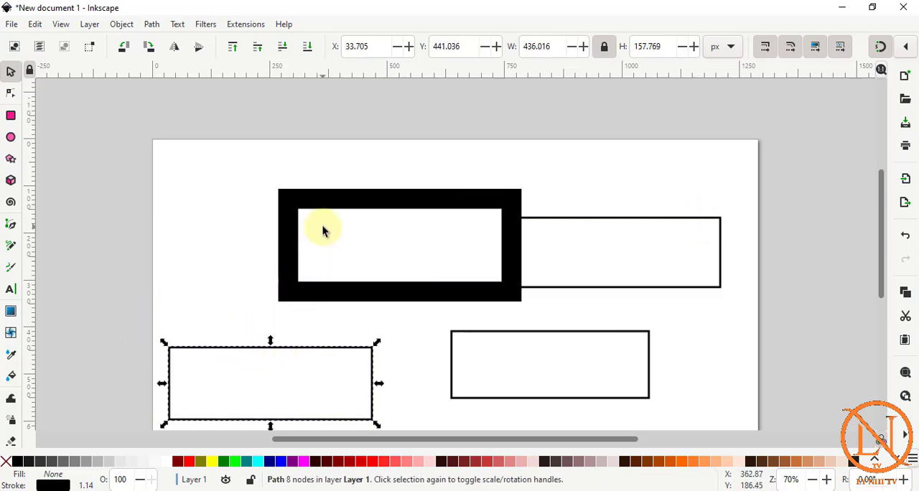
click(322, 230)
click(328, 213)
drag(329, 213, 213, 160)
click(476, 200)
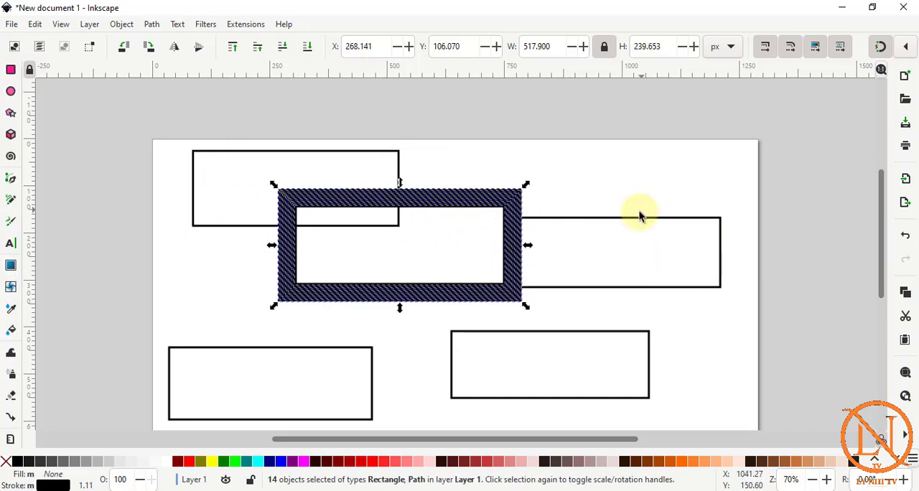
Delete everything on the page and draw a small ellipse with radii of about 34 × 29 px near the upper-left corner.
click(640, 211)
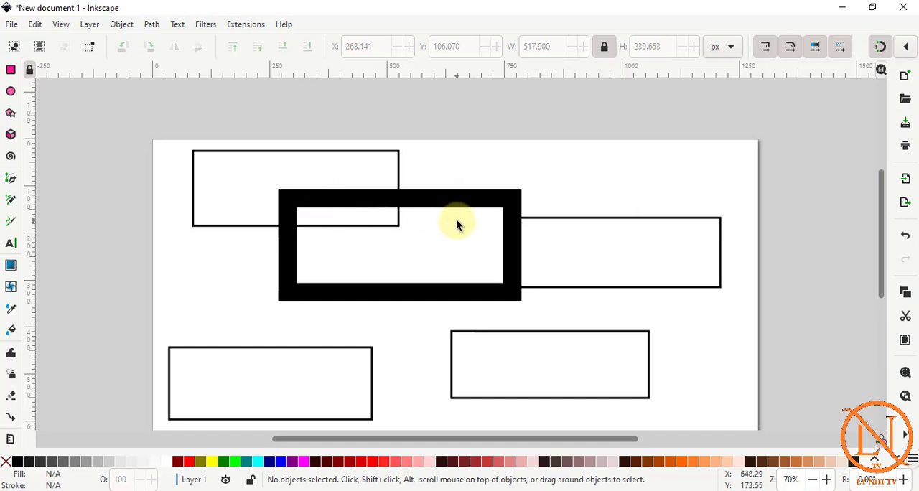
key(ctrl+a)
key(Delete)
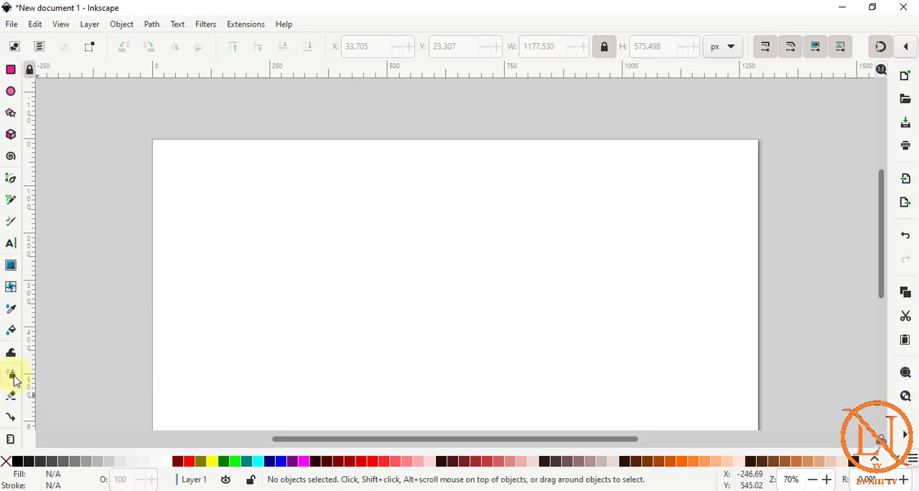
click(11, 92)
drag(190, 188, 224, 215)
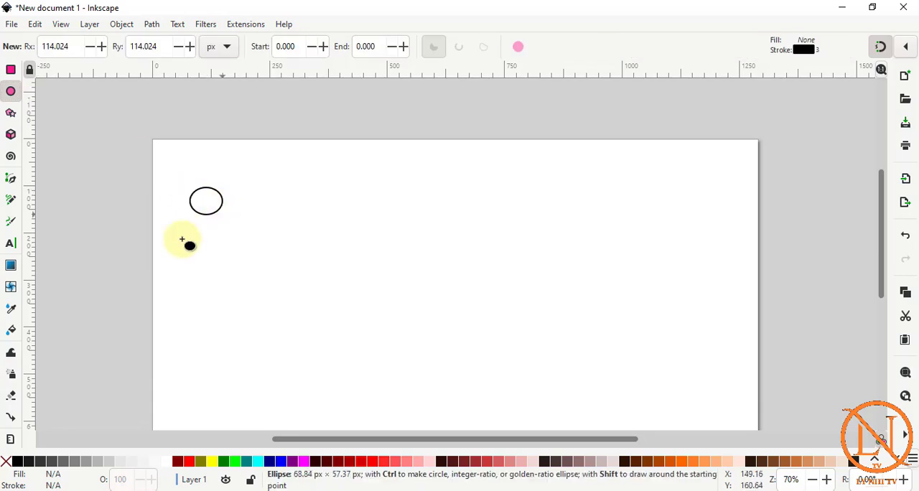
Spray clones of the small ellipse at three spots across the page's middle and right side.
click(11, 375)
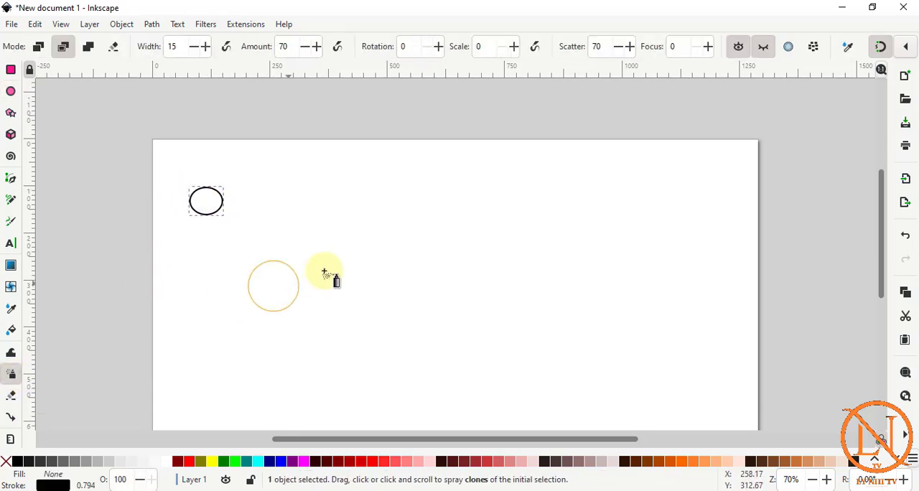
click(359, 244)
click(455, 242)
click(564, 214)
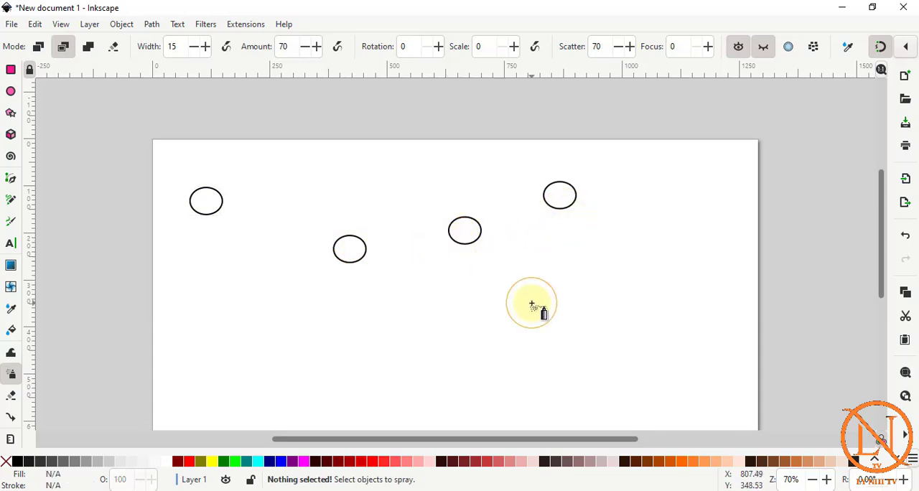
Spray more clones of the small ellipse across the page's middle, left and right areas.
click(532, 304)
click(441, 332)
mouse_move(441, 332)
mouse_down()
mouse_move(276, 331)
mouse_move(248, 300)
mouse_move(276, 234)
mouse_move(187, 318)
mouse_up()
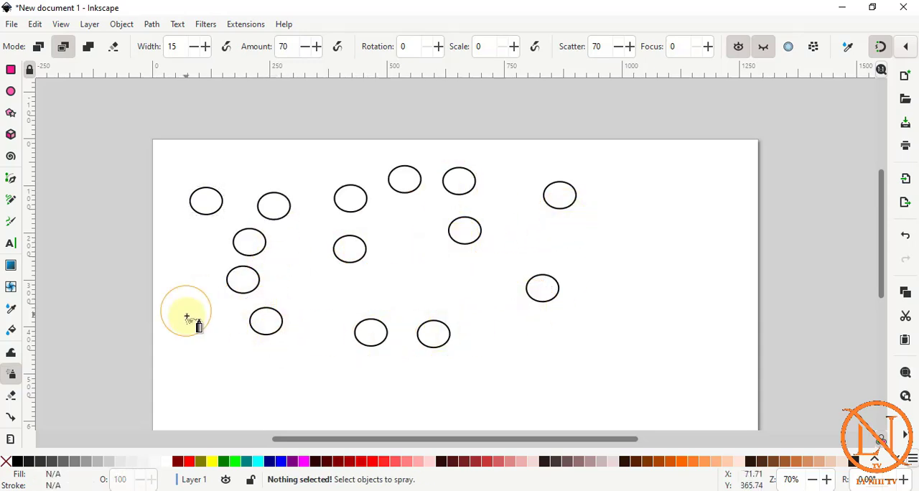
click(378, 301)
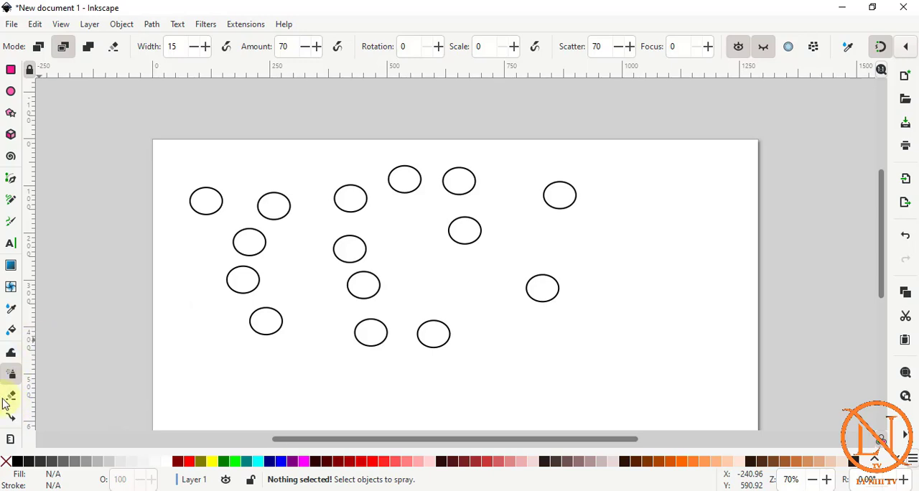
Clear the page and draw three green shapes: a circle of about 67 px radius, a wide lower-left ellipse and a right-hand circle of about 93 px radius.
key(ctrl+a)
key(Delete)
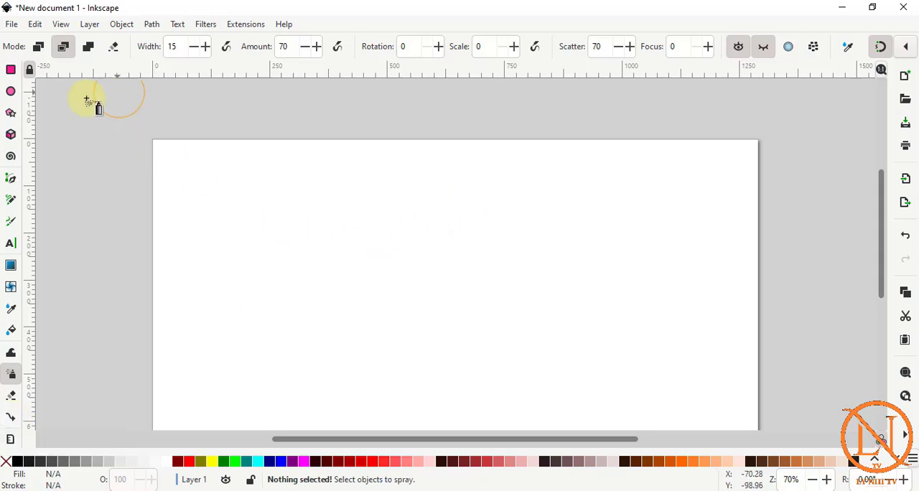
click(11, 91)
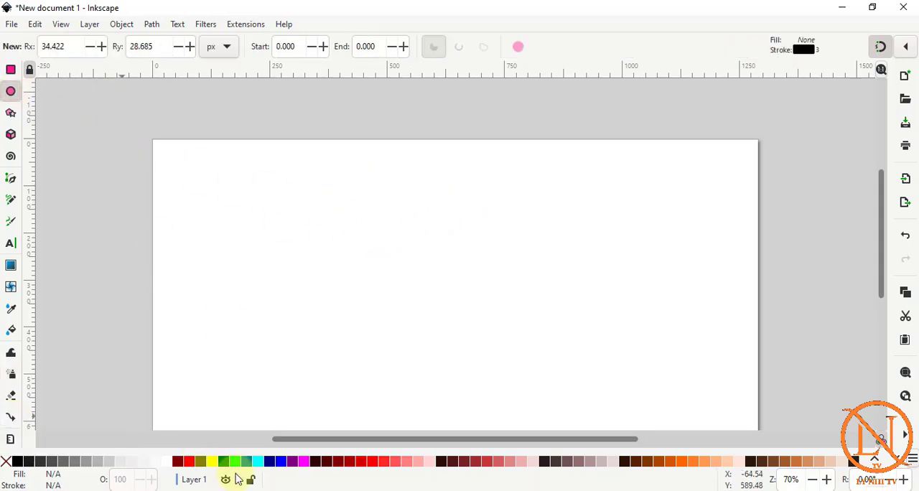
drag(324, 161, 388, 227)
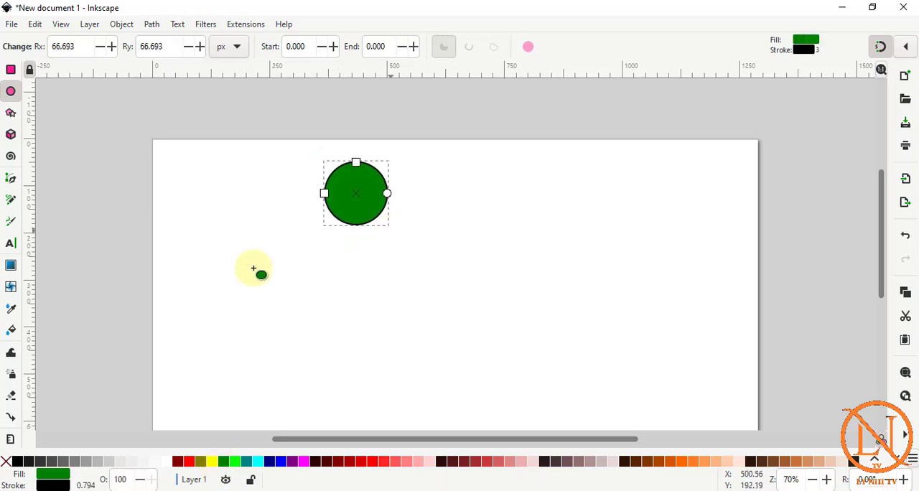
drag(189, 296, 305, 369)
drag(512, 267, 600, 356)
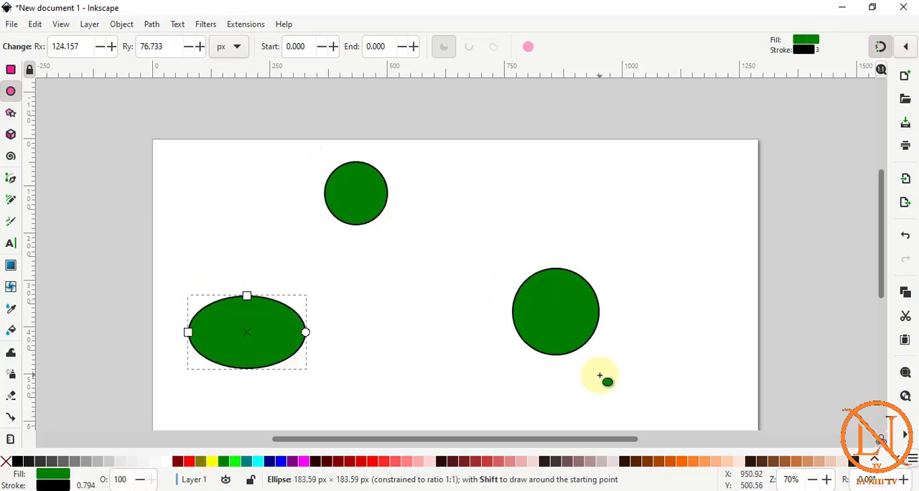
Join the large circle to the upper circle, and the upper circle to the ellipse, with straight connectors.
click(11, 421)
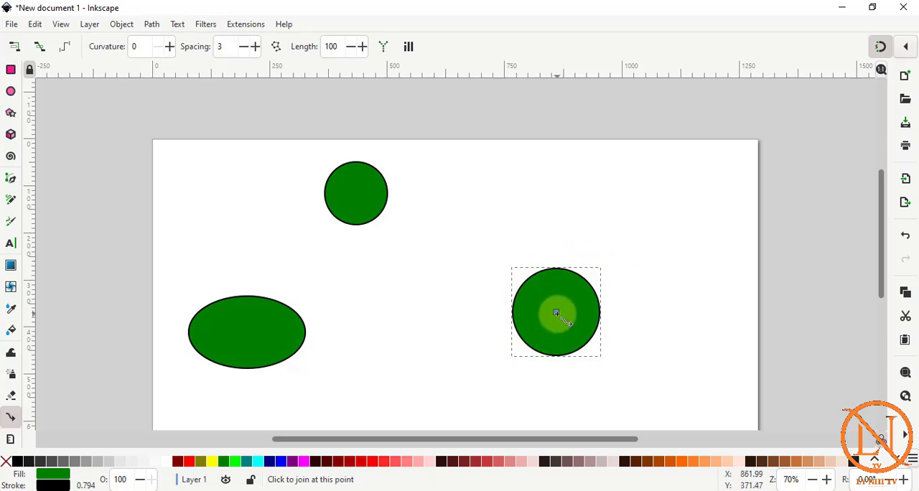
drag(557, 314, 357, 194)
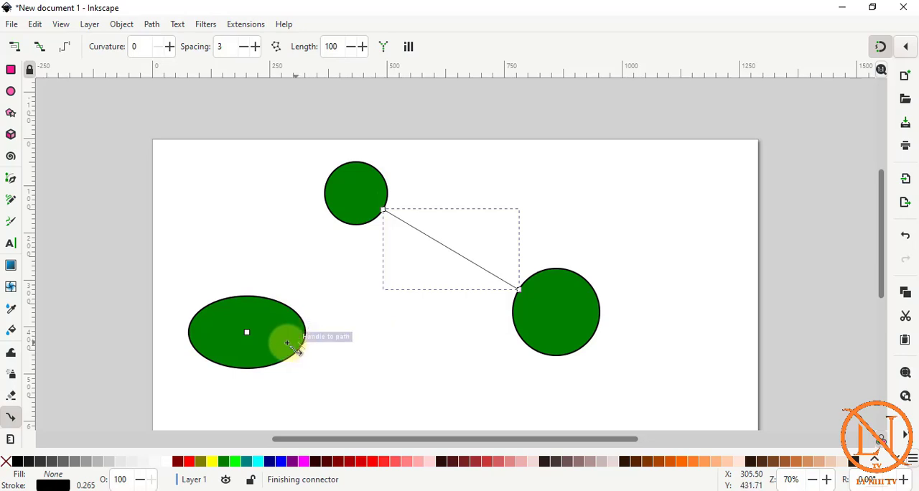
click(356, 194)
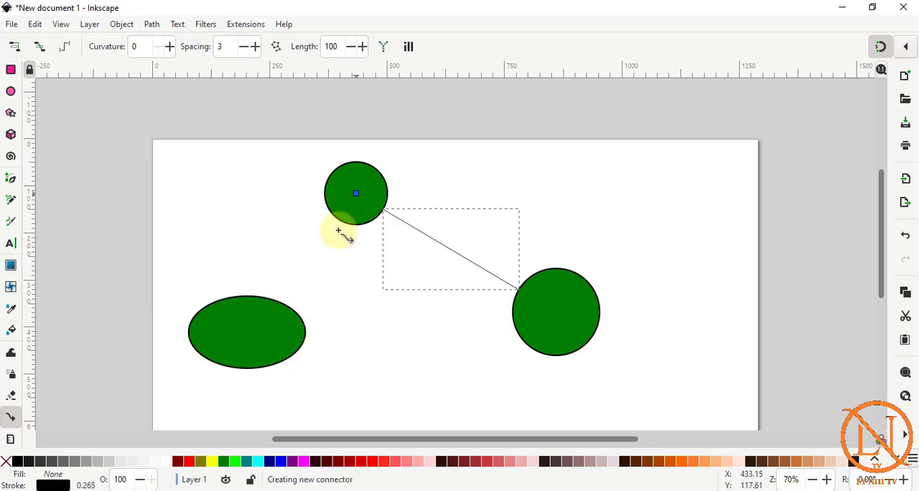
click(247, 333)
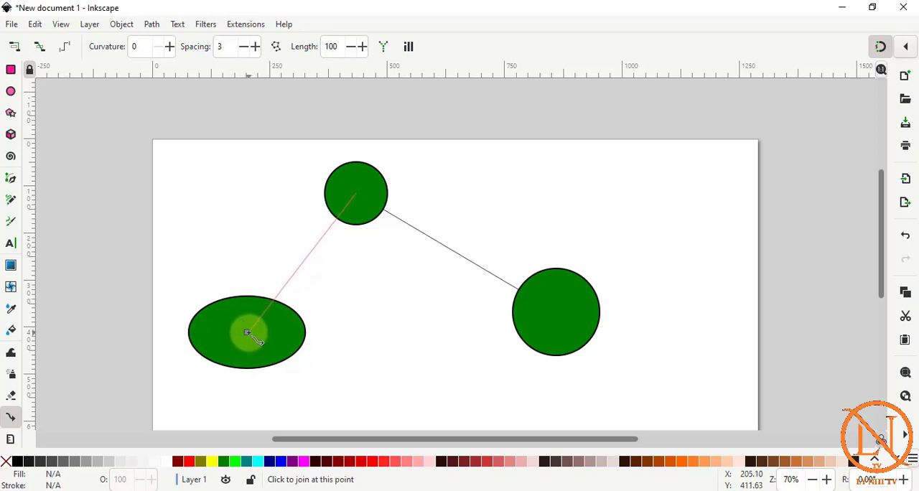
click(247, 333)
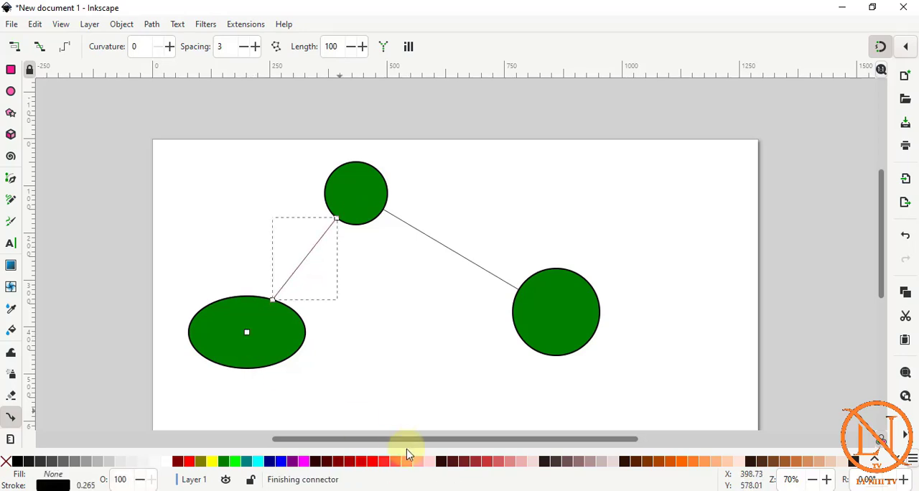
Reposition the connected shapes: the large circle just past the page's right edge, the small circle at the top centre, and the ellipse higher up.
scroll(6, 158, up, 2)
click(11, 71)
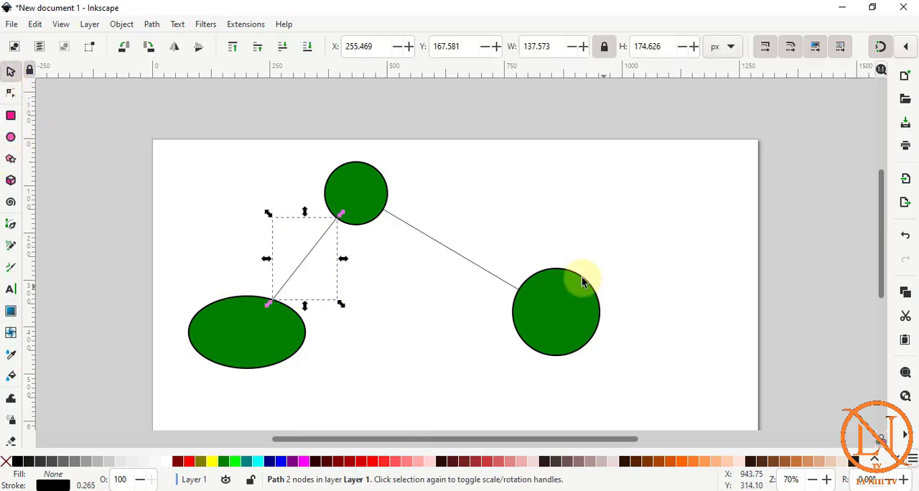
click(372, 186)
click(503, 219)
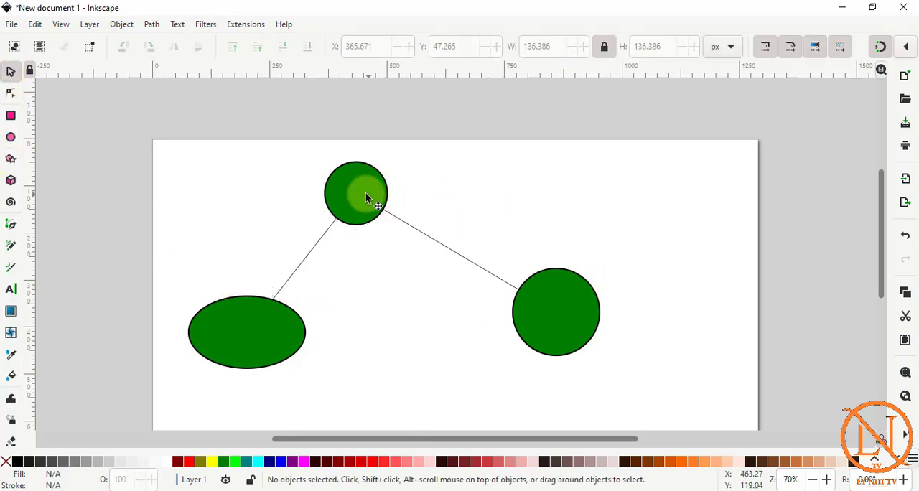
drag(369, 195, 580, 186)
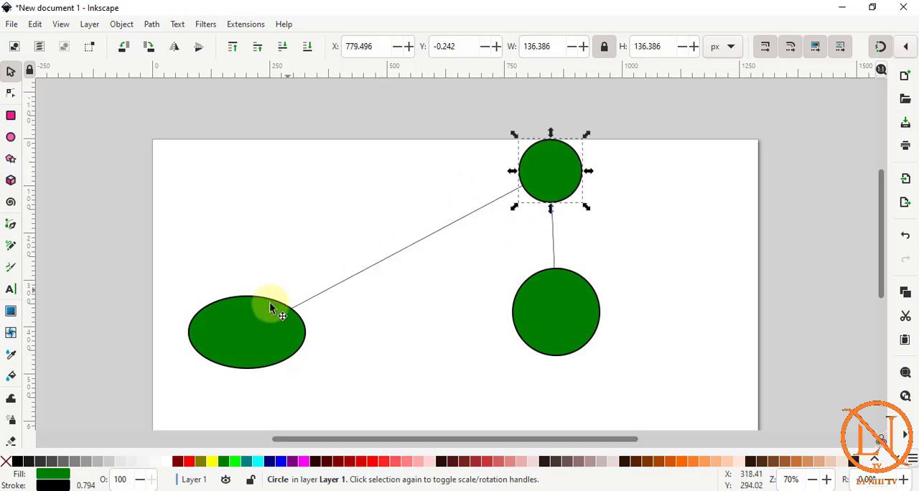
drag(570, 323, 680, 275)
drag(561, 191, 439, 191)
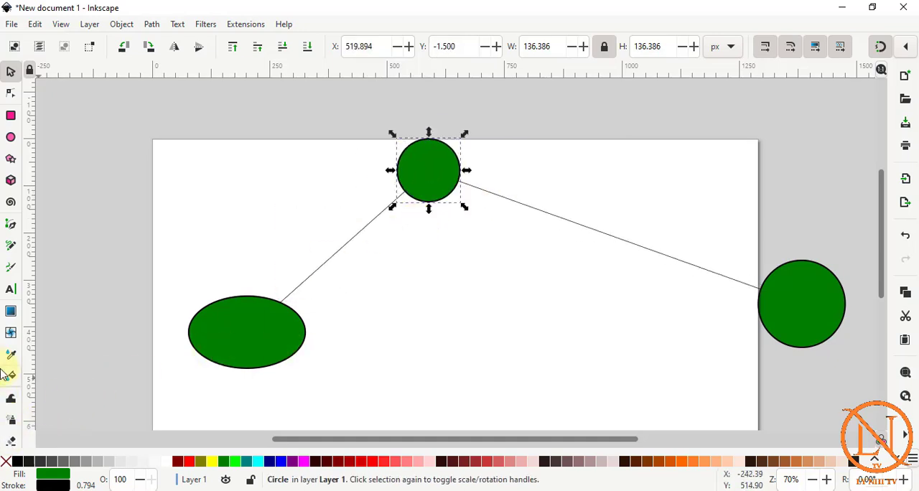
scroll(9, 373, down, 3)
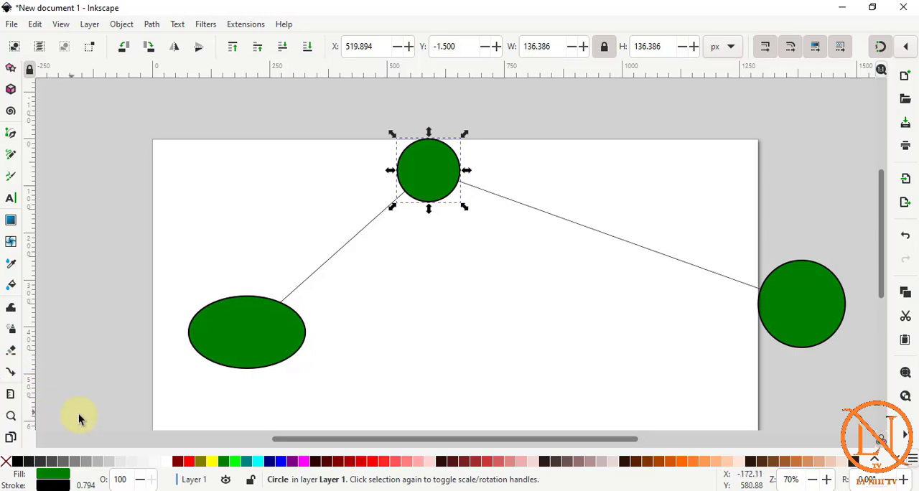
drag(255, 329, 46, 331)
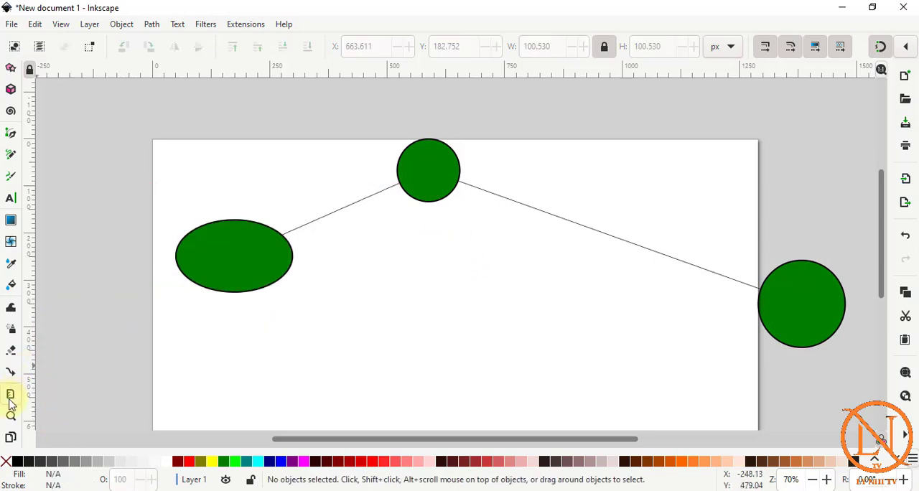
Inspect the ellipse with the Measure tool.
click(10, 397)
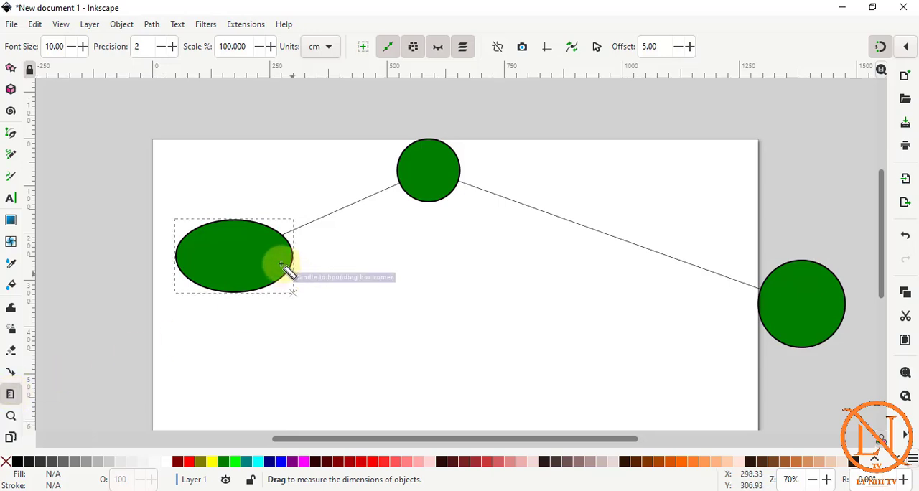
mouse_move(281, 263)
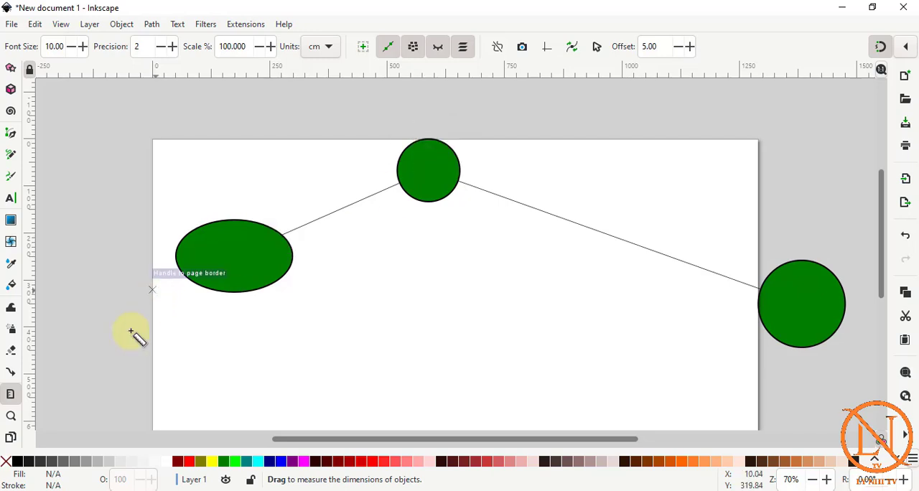
Zoom out and in on the drawing with the Zoom tool and fit the page to the connected shapes.
click(11, 416)
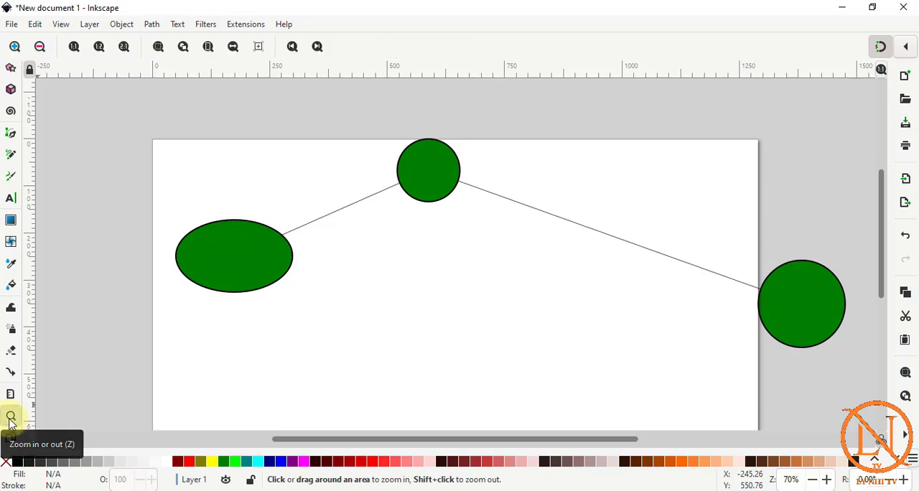
click(40, 47)
click(15, 47)
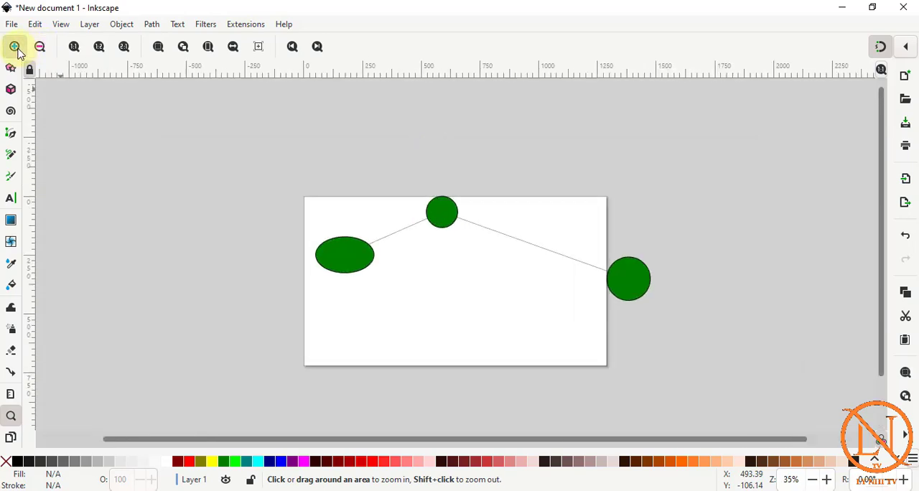
click(14, 47)
click(40, 46)
click(40, 47)
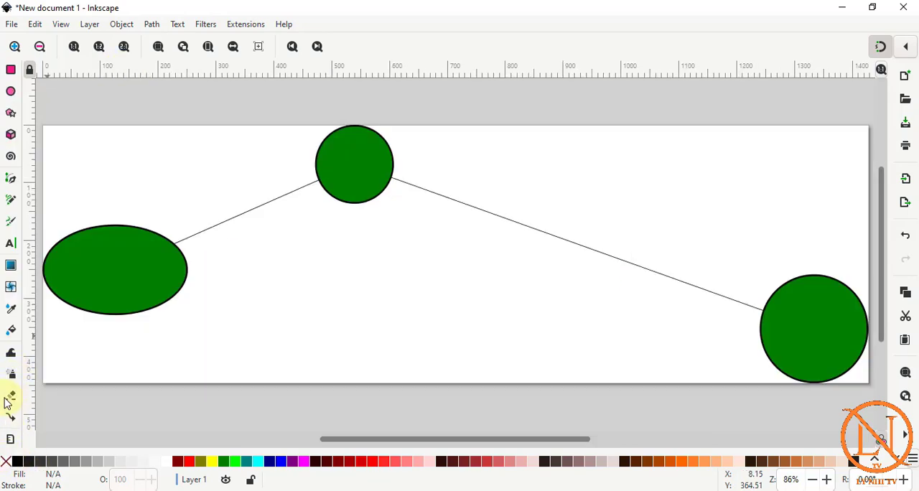
Enlarge the page from its lower-right corner to 1439.4 × 480 px with the Pages tool.
scroll(10, 404, down, 2)
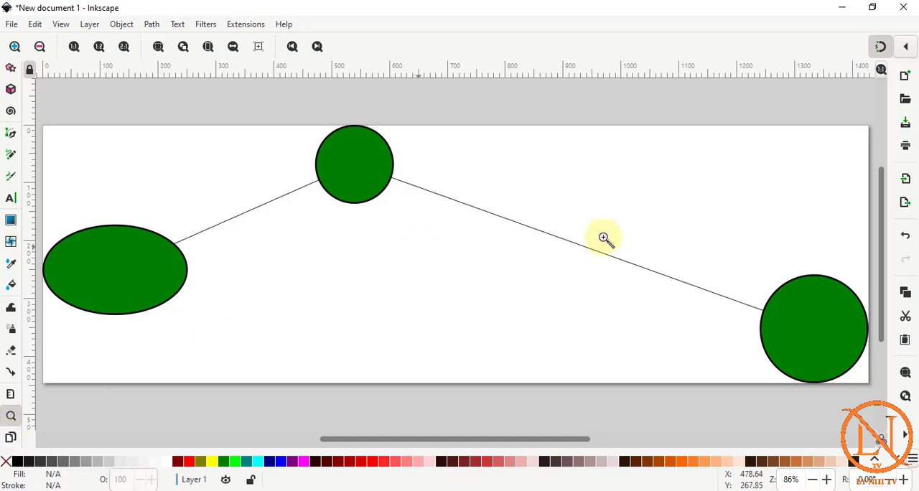
click(11, 438)
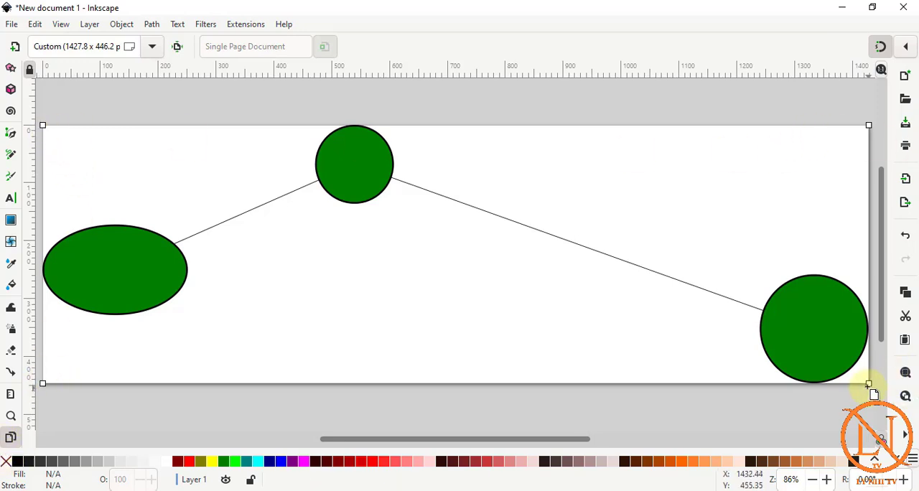
mouse_move(870, 388)
mouse_down()
mouse_move(667, 345)
mouse_move(887, 422)
mouse_move(869, 416)
mouse_move(878, 411)
mouse_move(868, 404)
mouse_up()
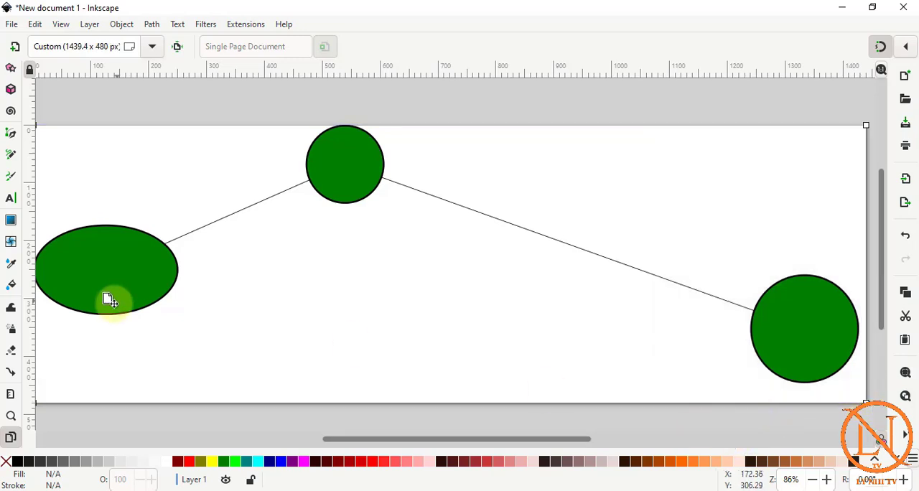
click(13, 26)
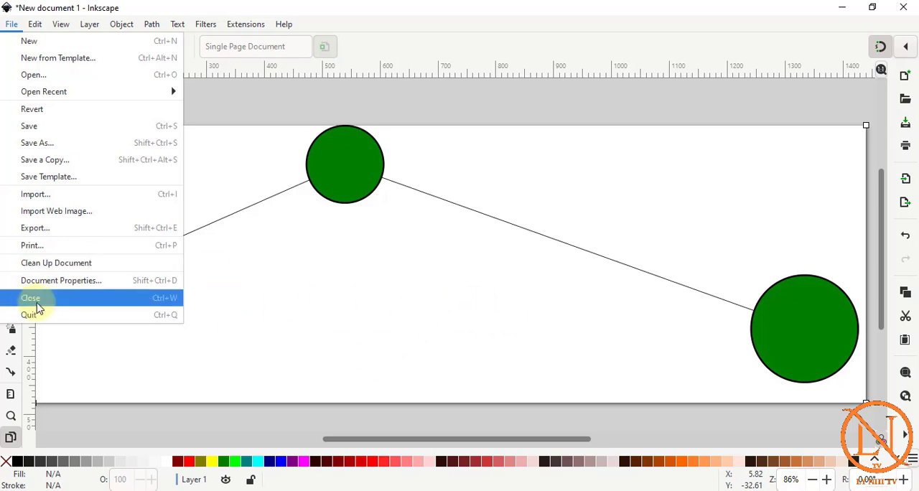
click(103, 396)
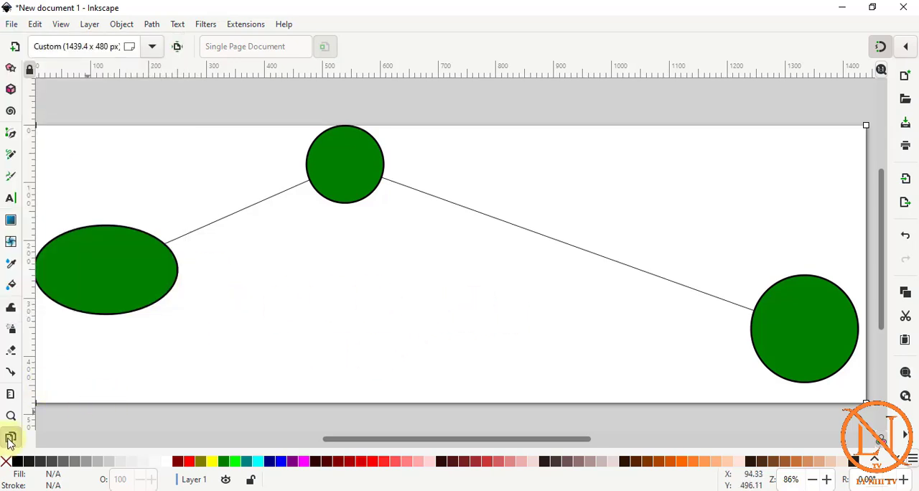
drag(549, 439, 535, 439)
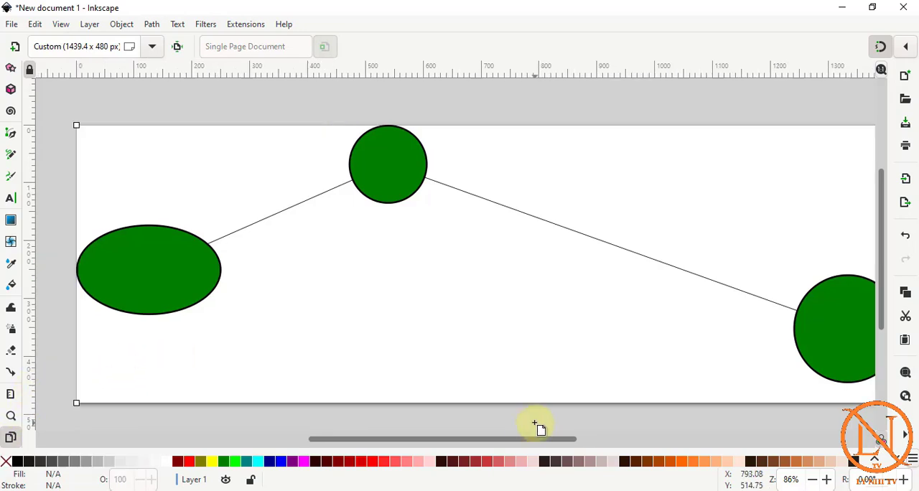
scroll(424, 252, up, 5)
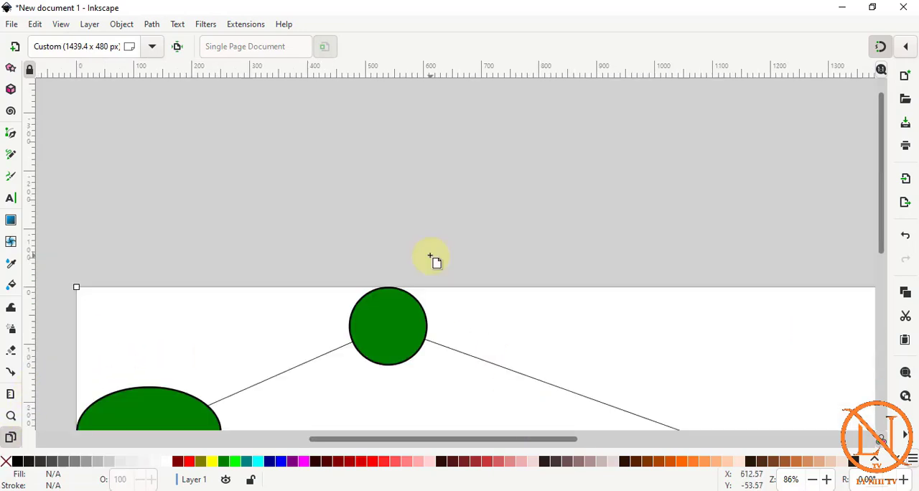
scroll(431, 256, down, 3)
scroll(10, 117, up, 3)
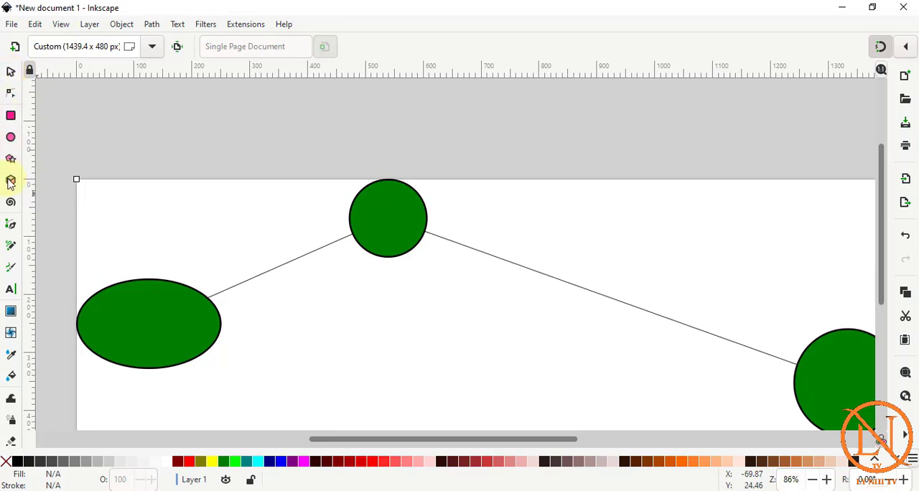